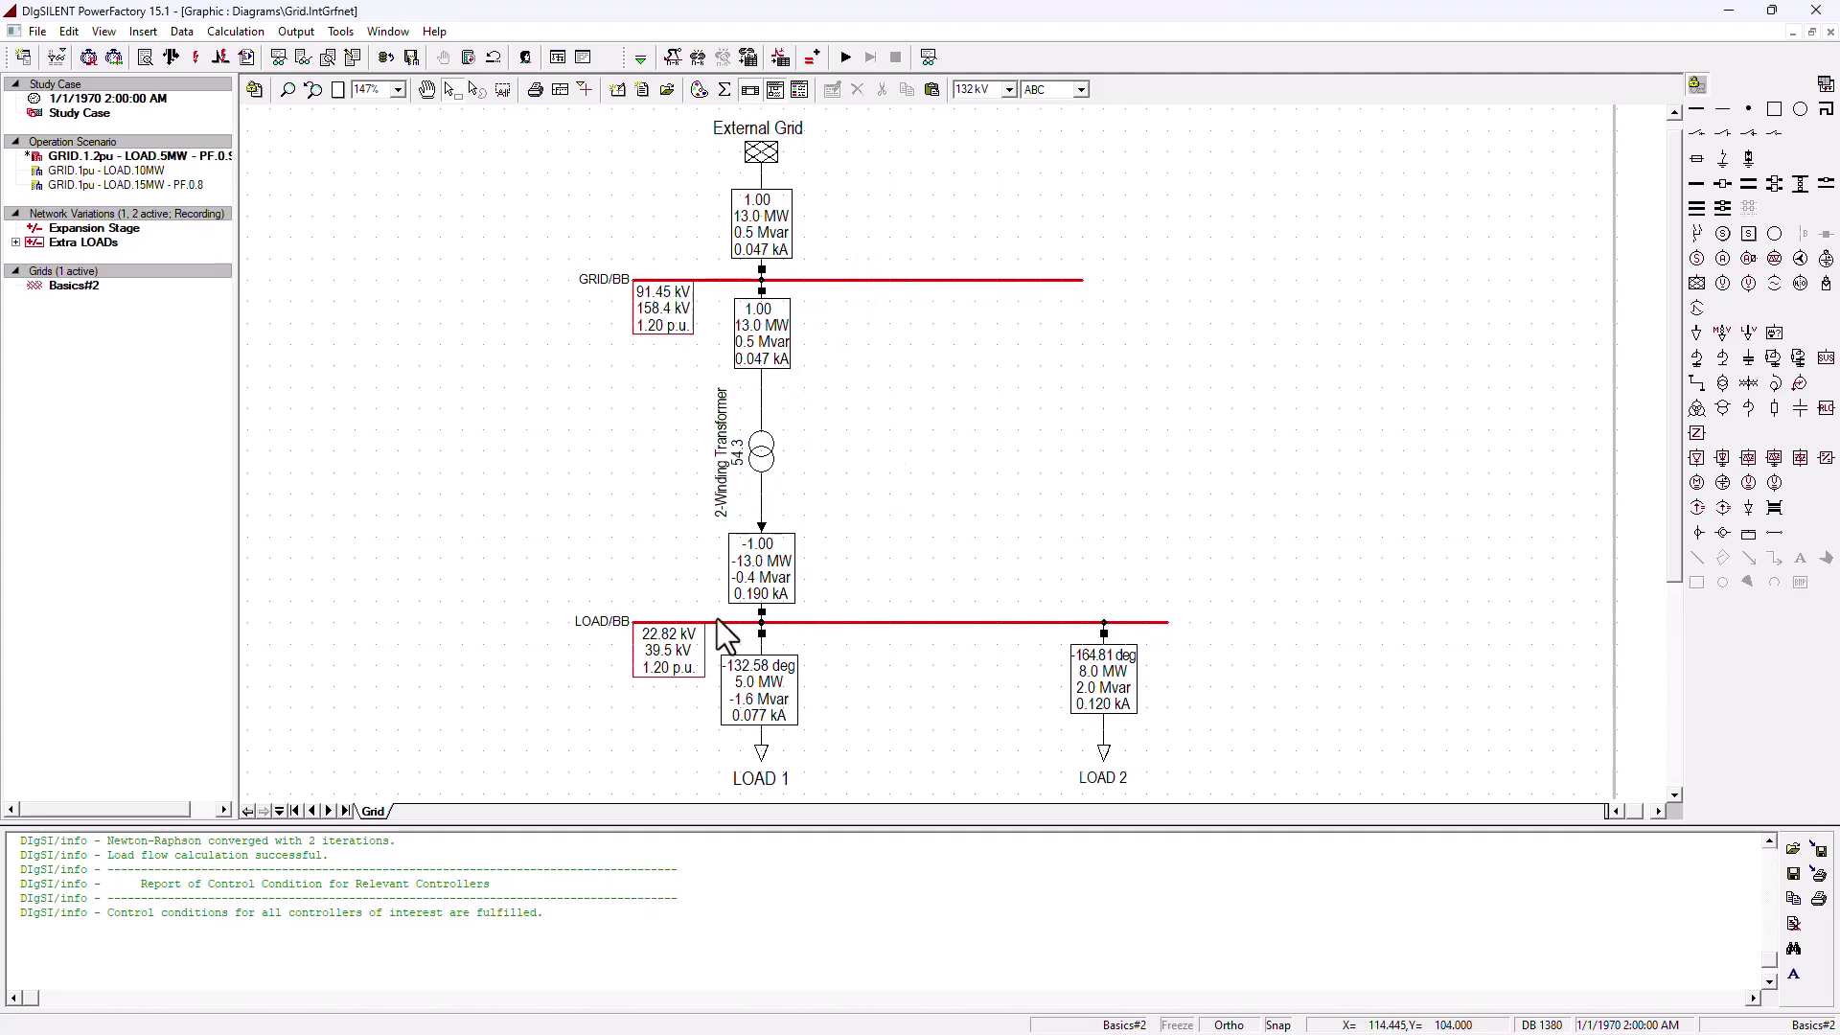
Step: Run a short-circuit calculation at LOAD/BB, giving 600.6 MVA, 10.508 kA and 25.947 kA peak
{"action": "double_click", "coordinate": [763, 456]}
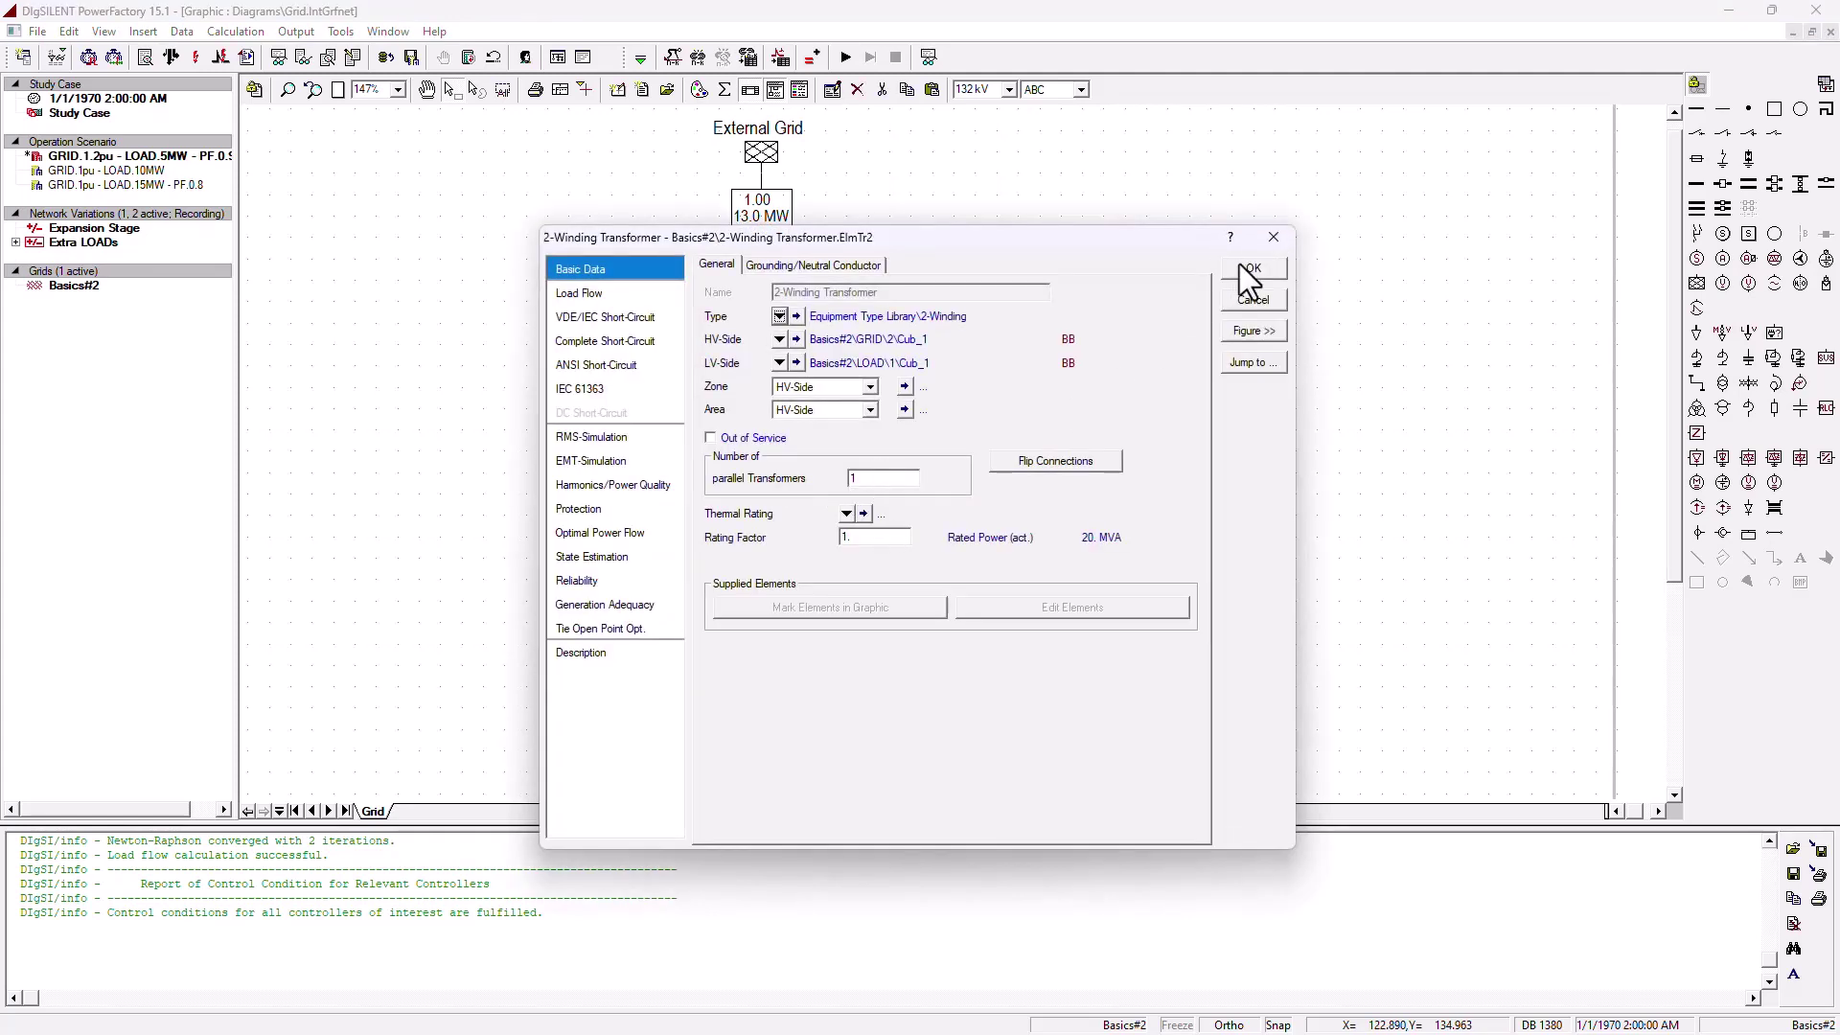
{"action": "left_click", "coordinate": [1239, 263]}
{"action": "left_click", "coordinate": [733, 623]}
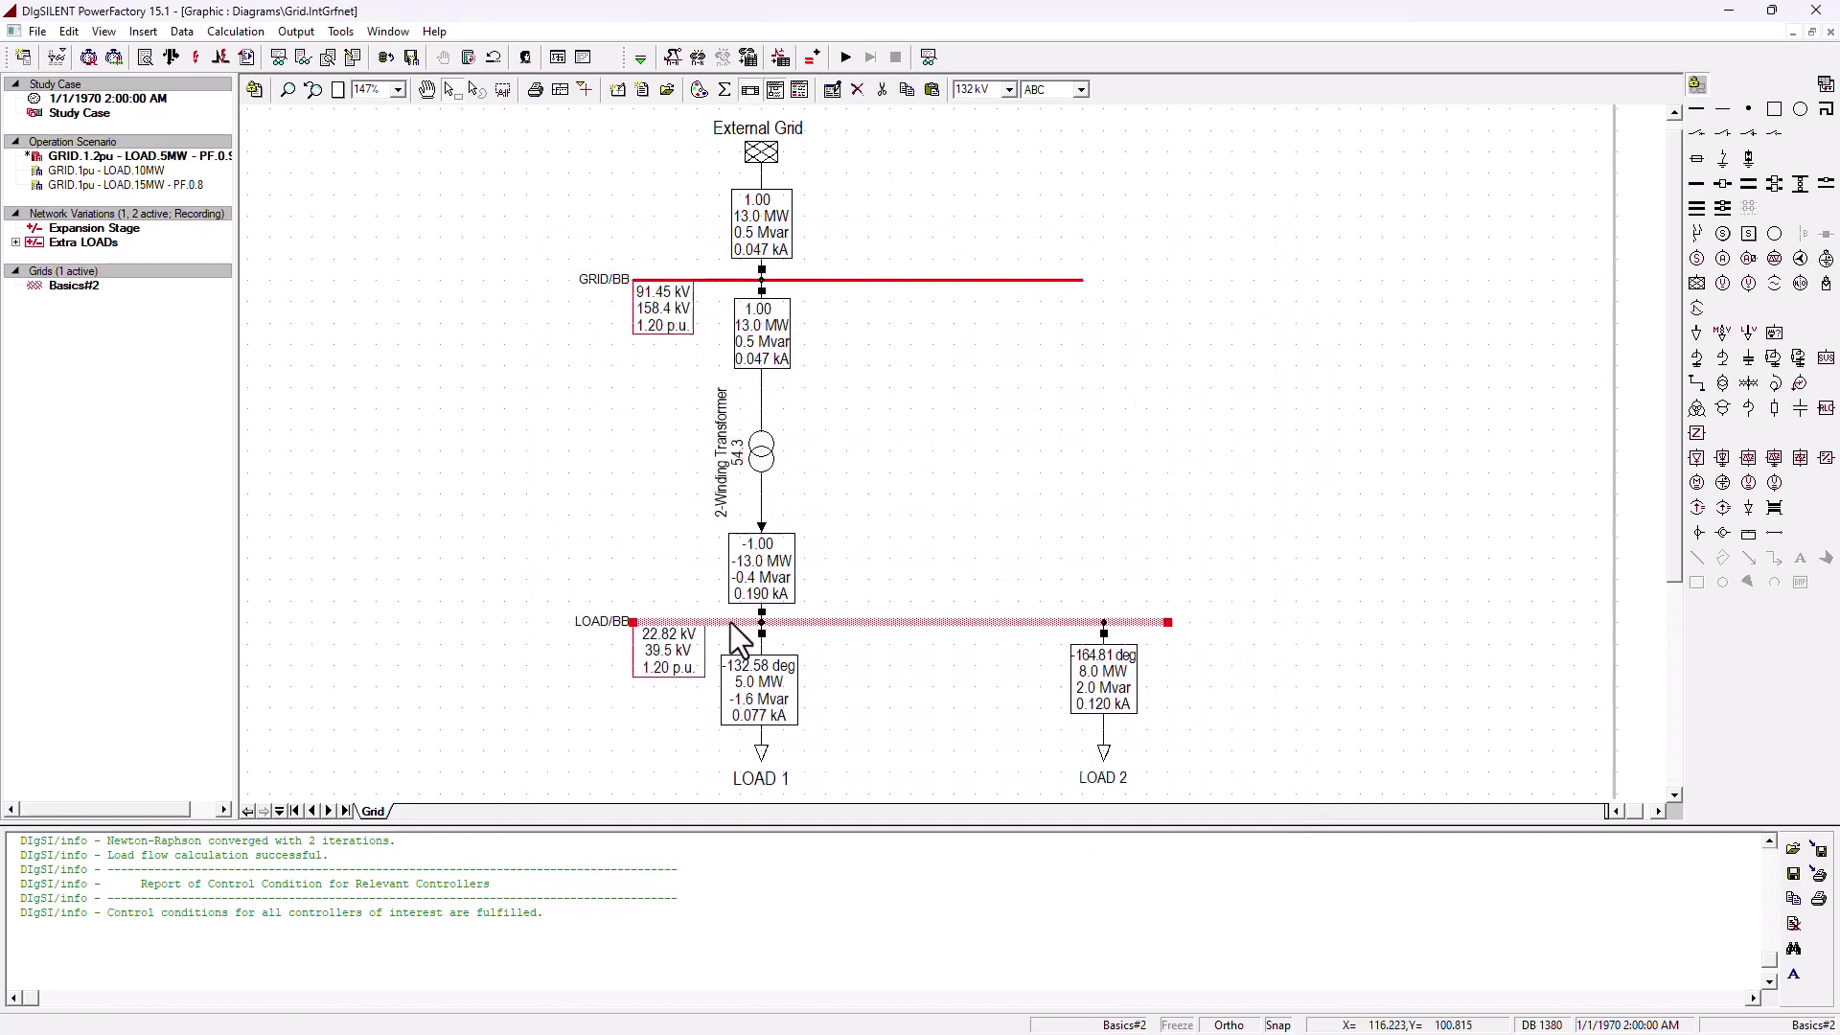
{"action": "right_click", "coordinate": [731, 625]}
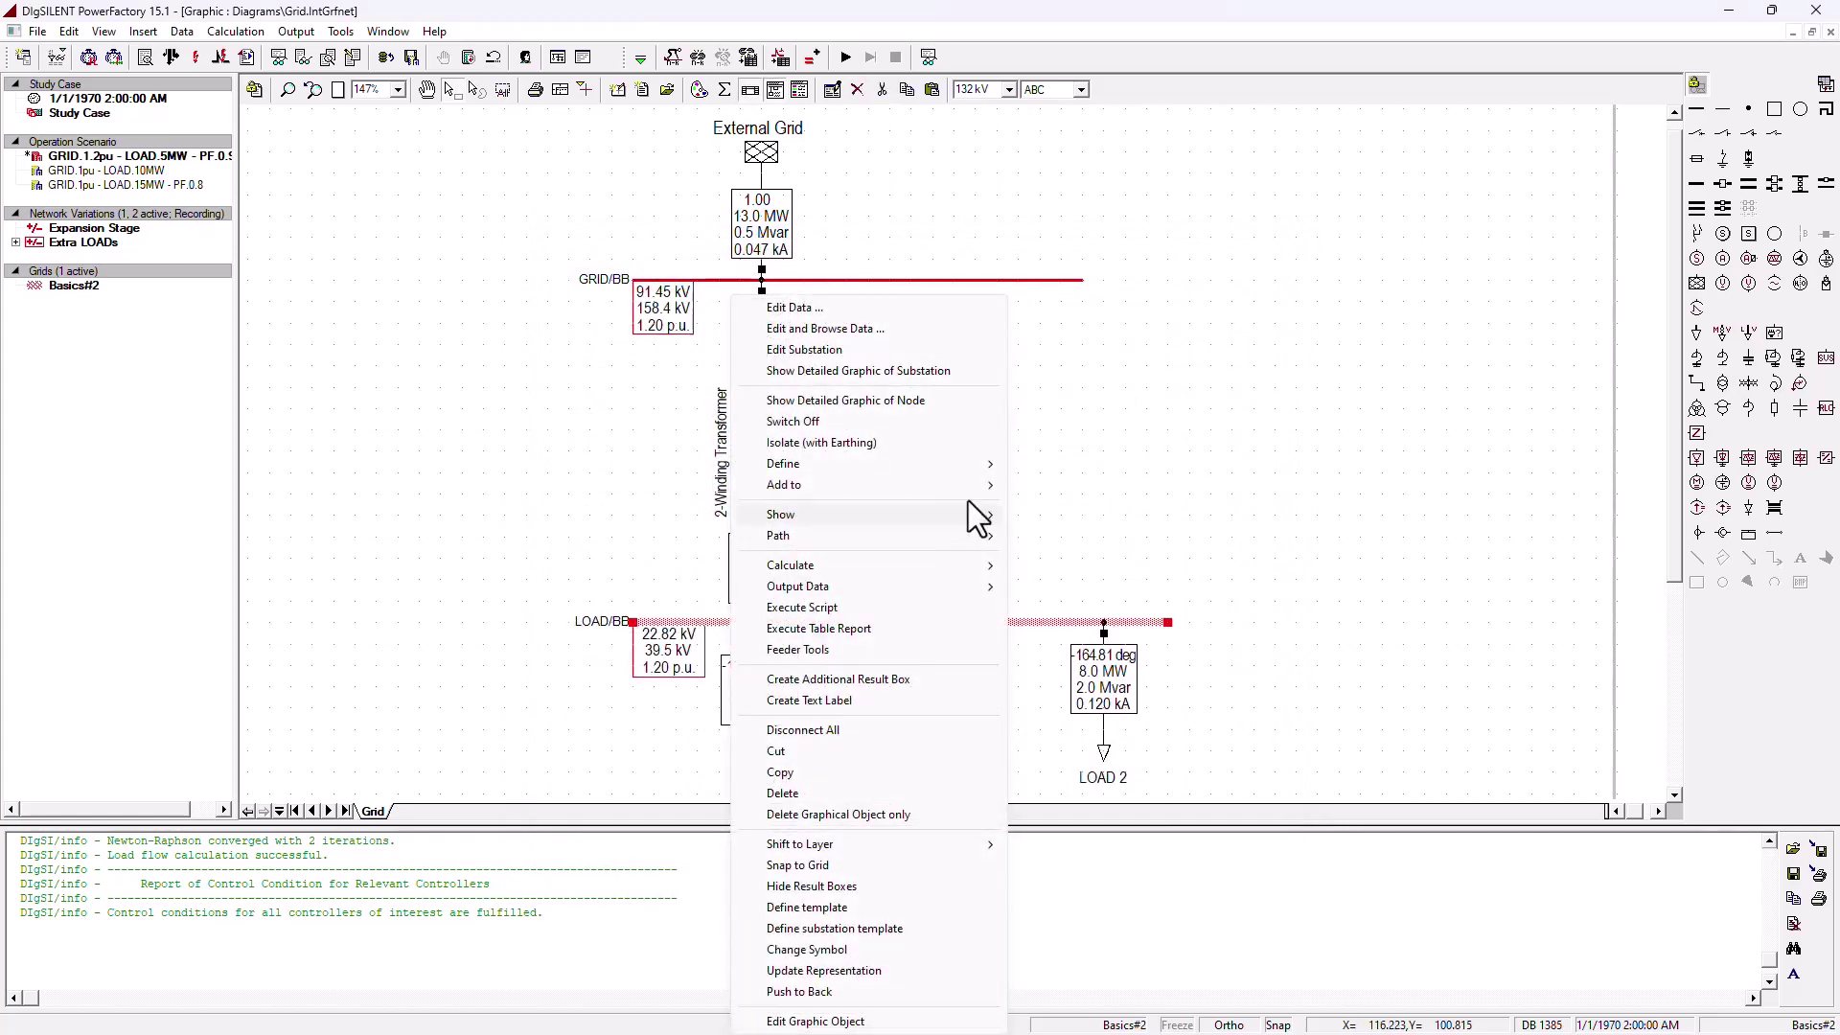
{"action": "mouse_move", "coordinate": [962, 564]}
{"action": "left_click", "coordinate": [1075, 565]}
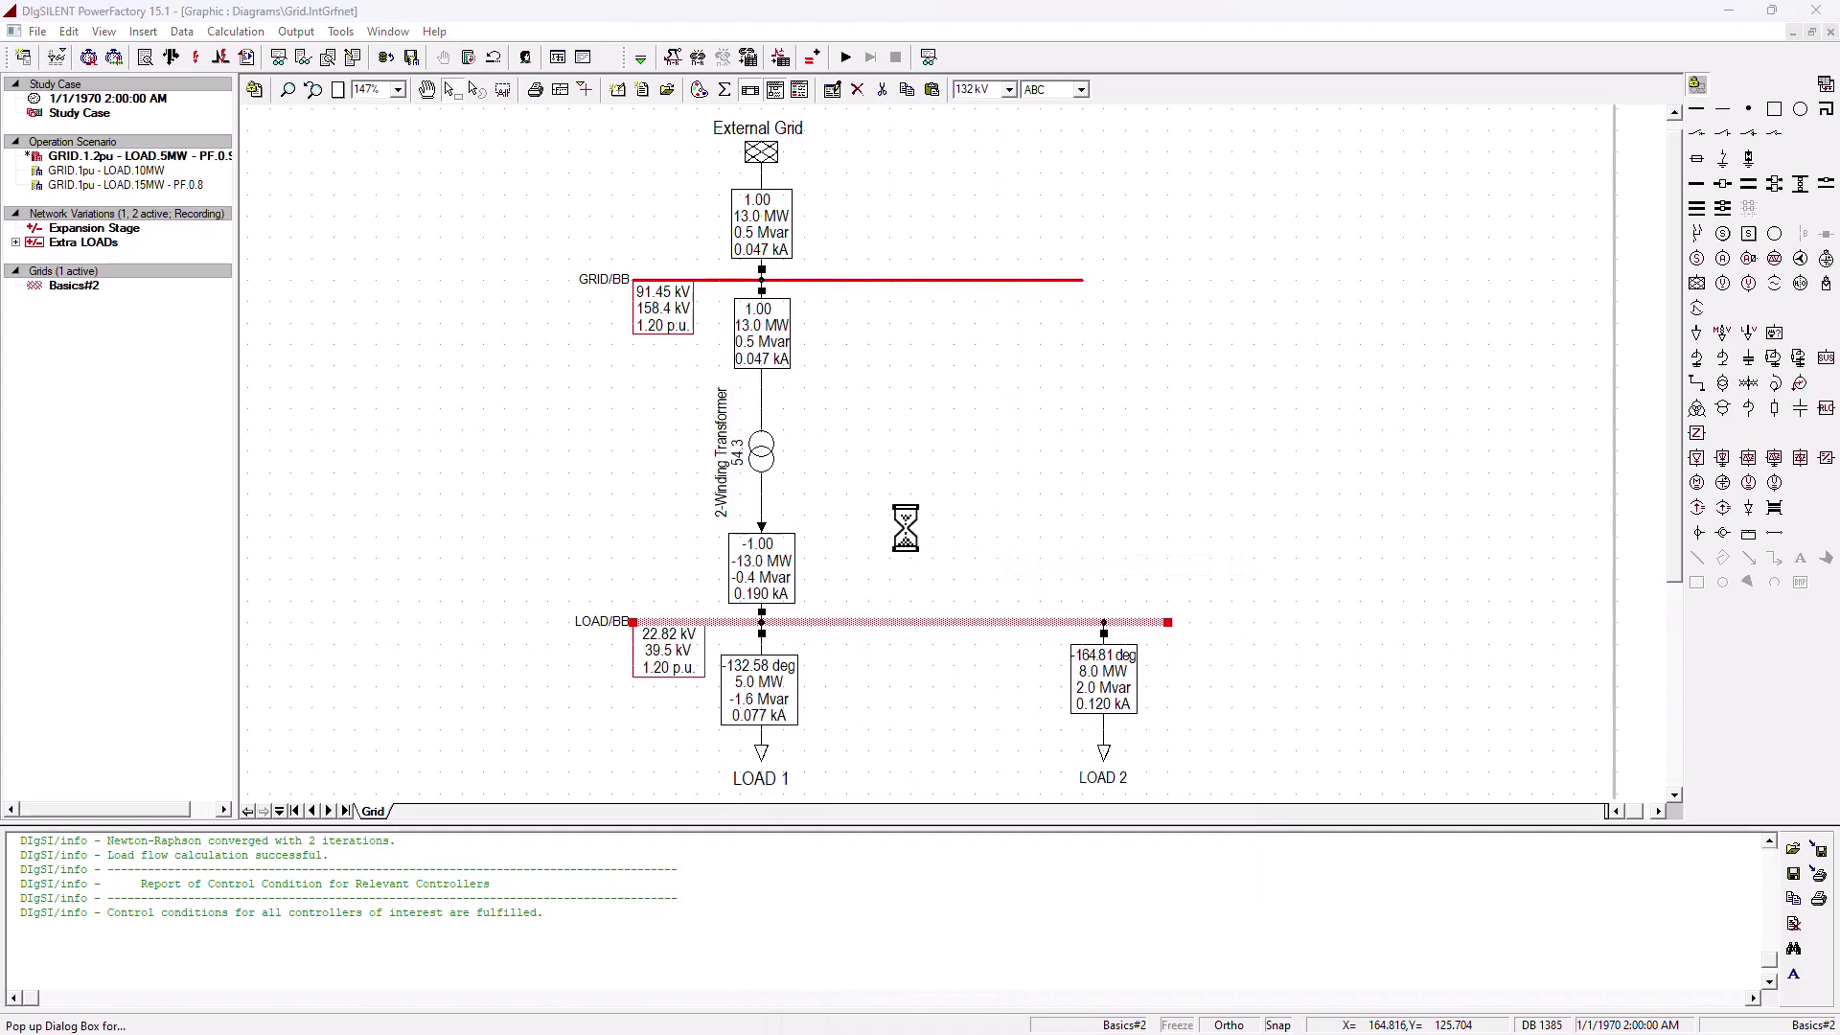
{"action": "left_click", "coordinate": [1223, 276]}
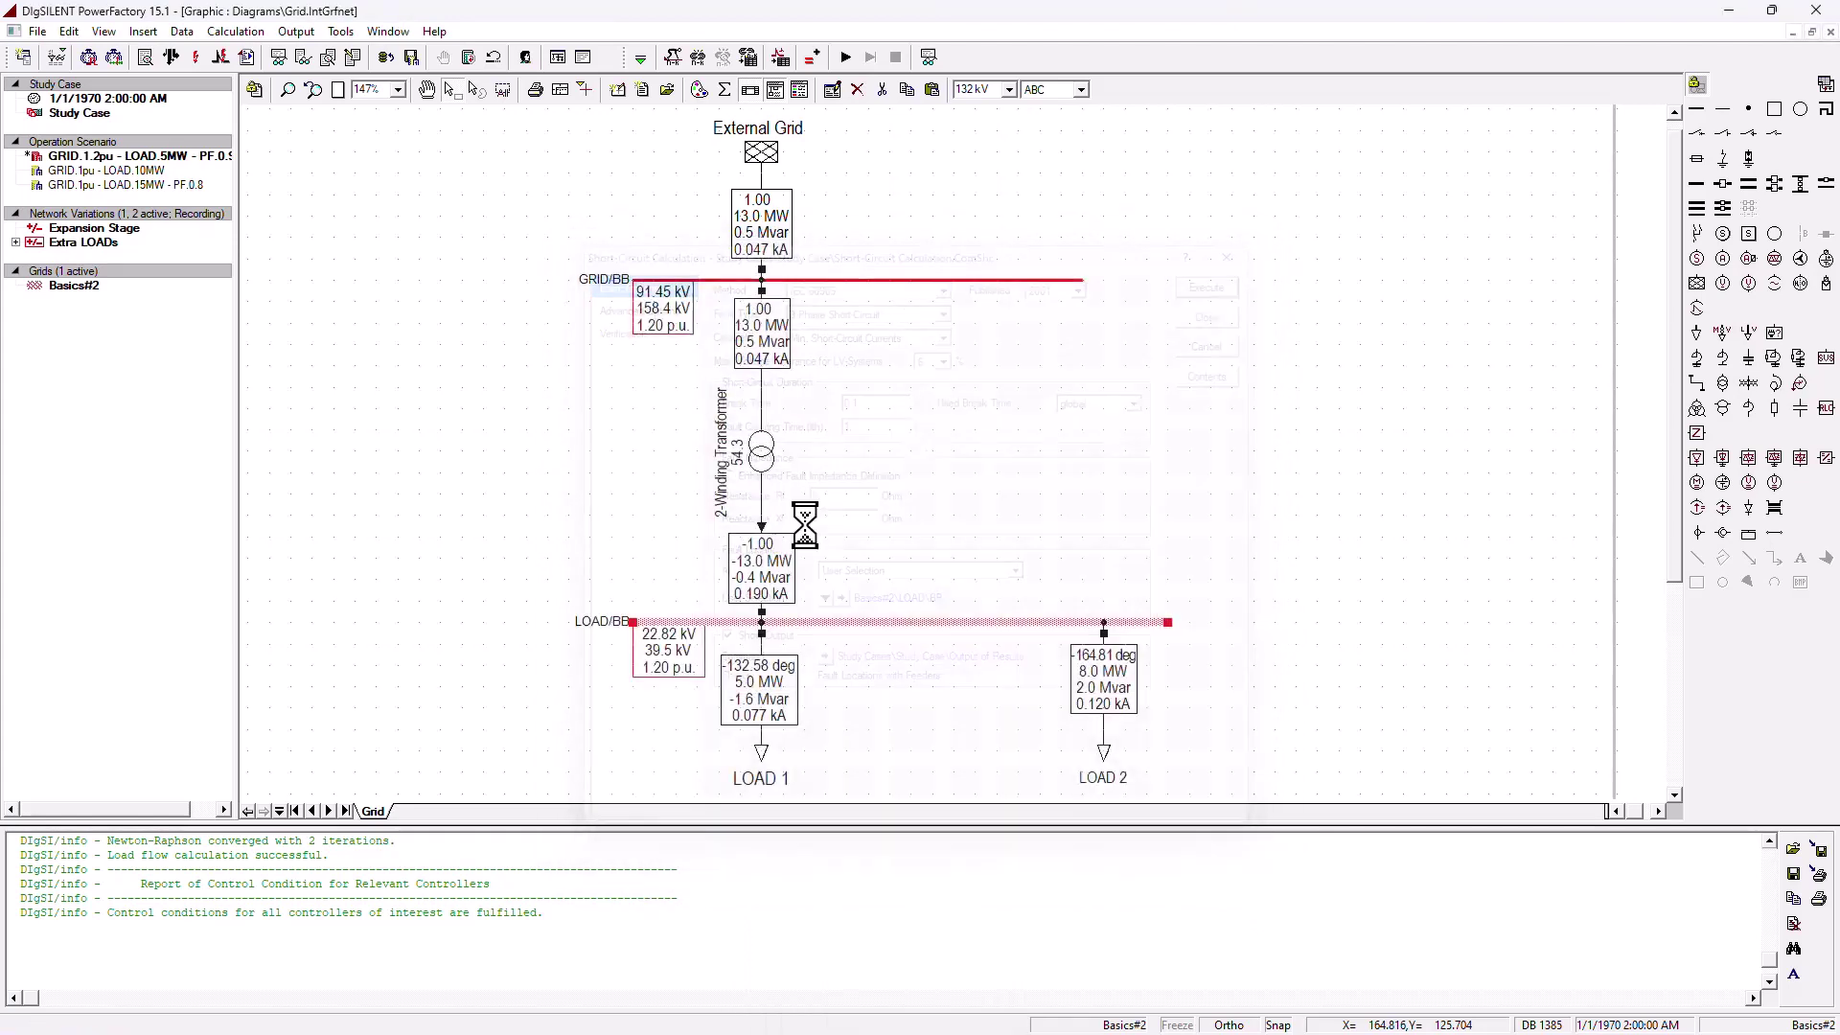
{"action": "left_click", "coordinate": [678, 652]}
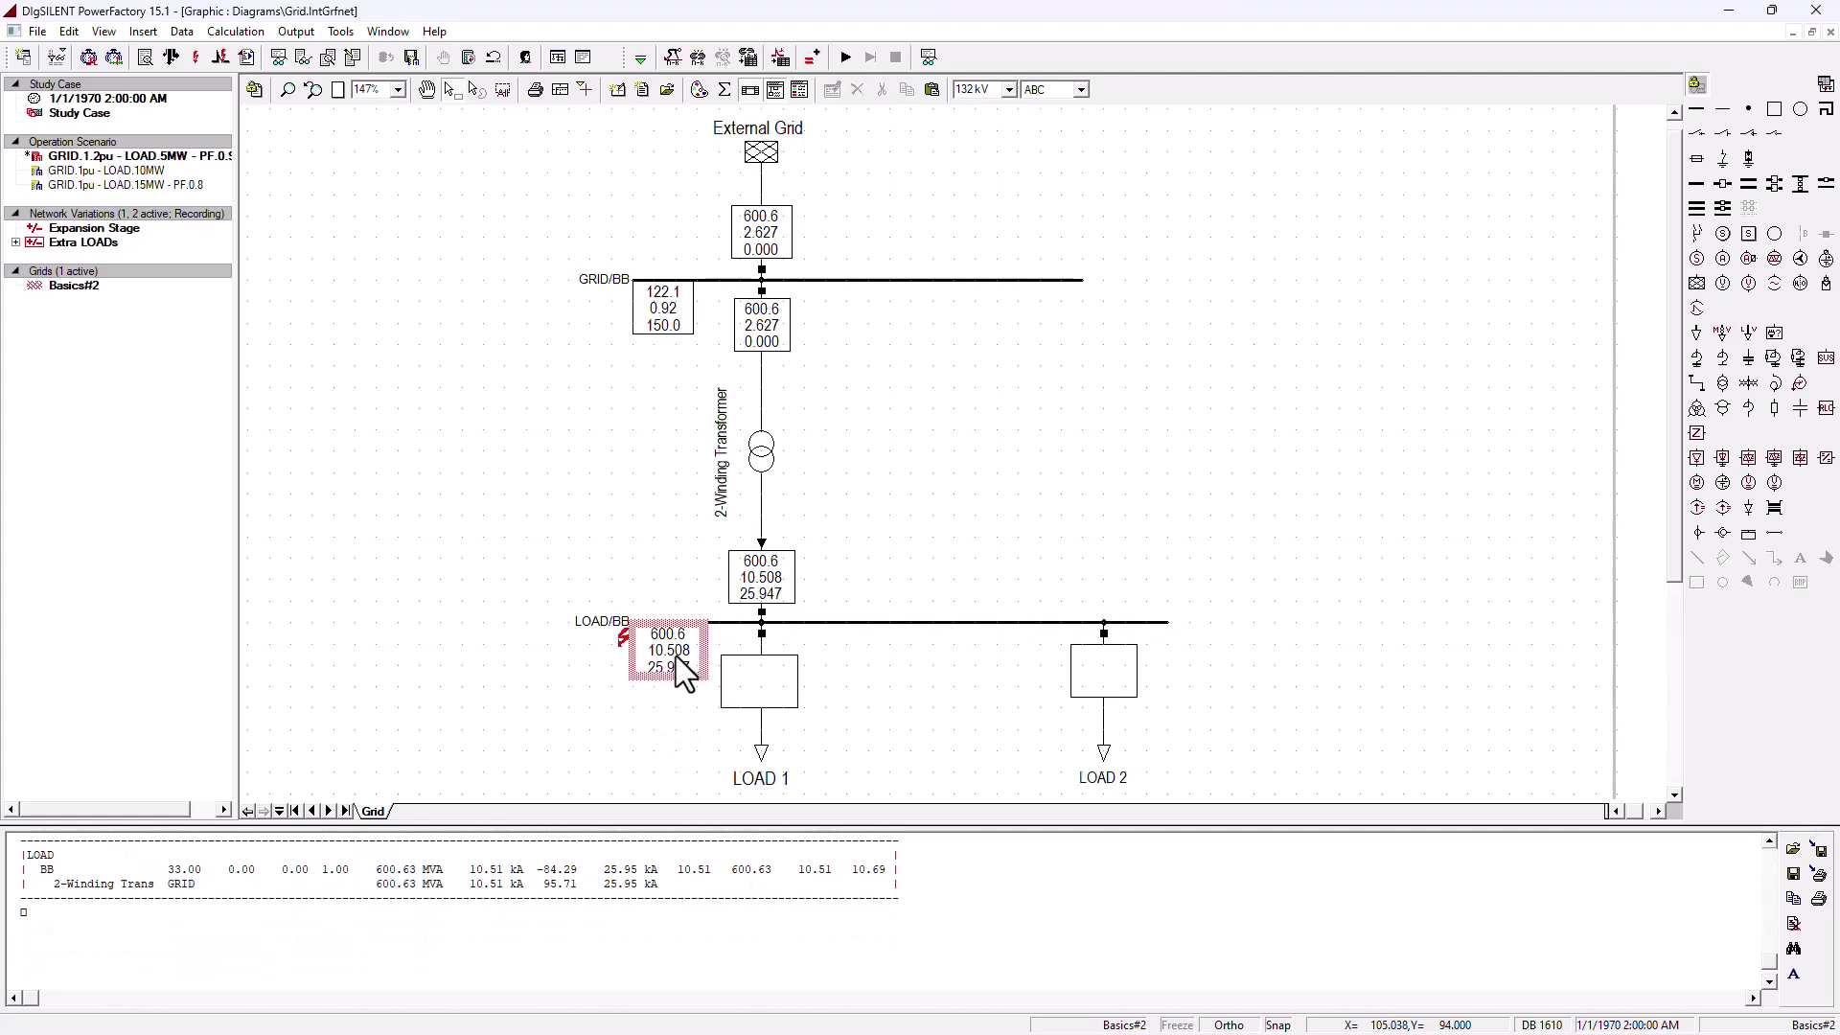
Step: Show units for the Skss, Ikss and ip values in the LOAD/BB short-circuit result box
{"action": "right_click", "coordinate": [677, 658]}
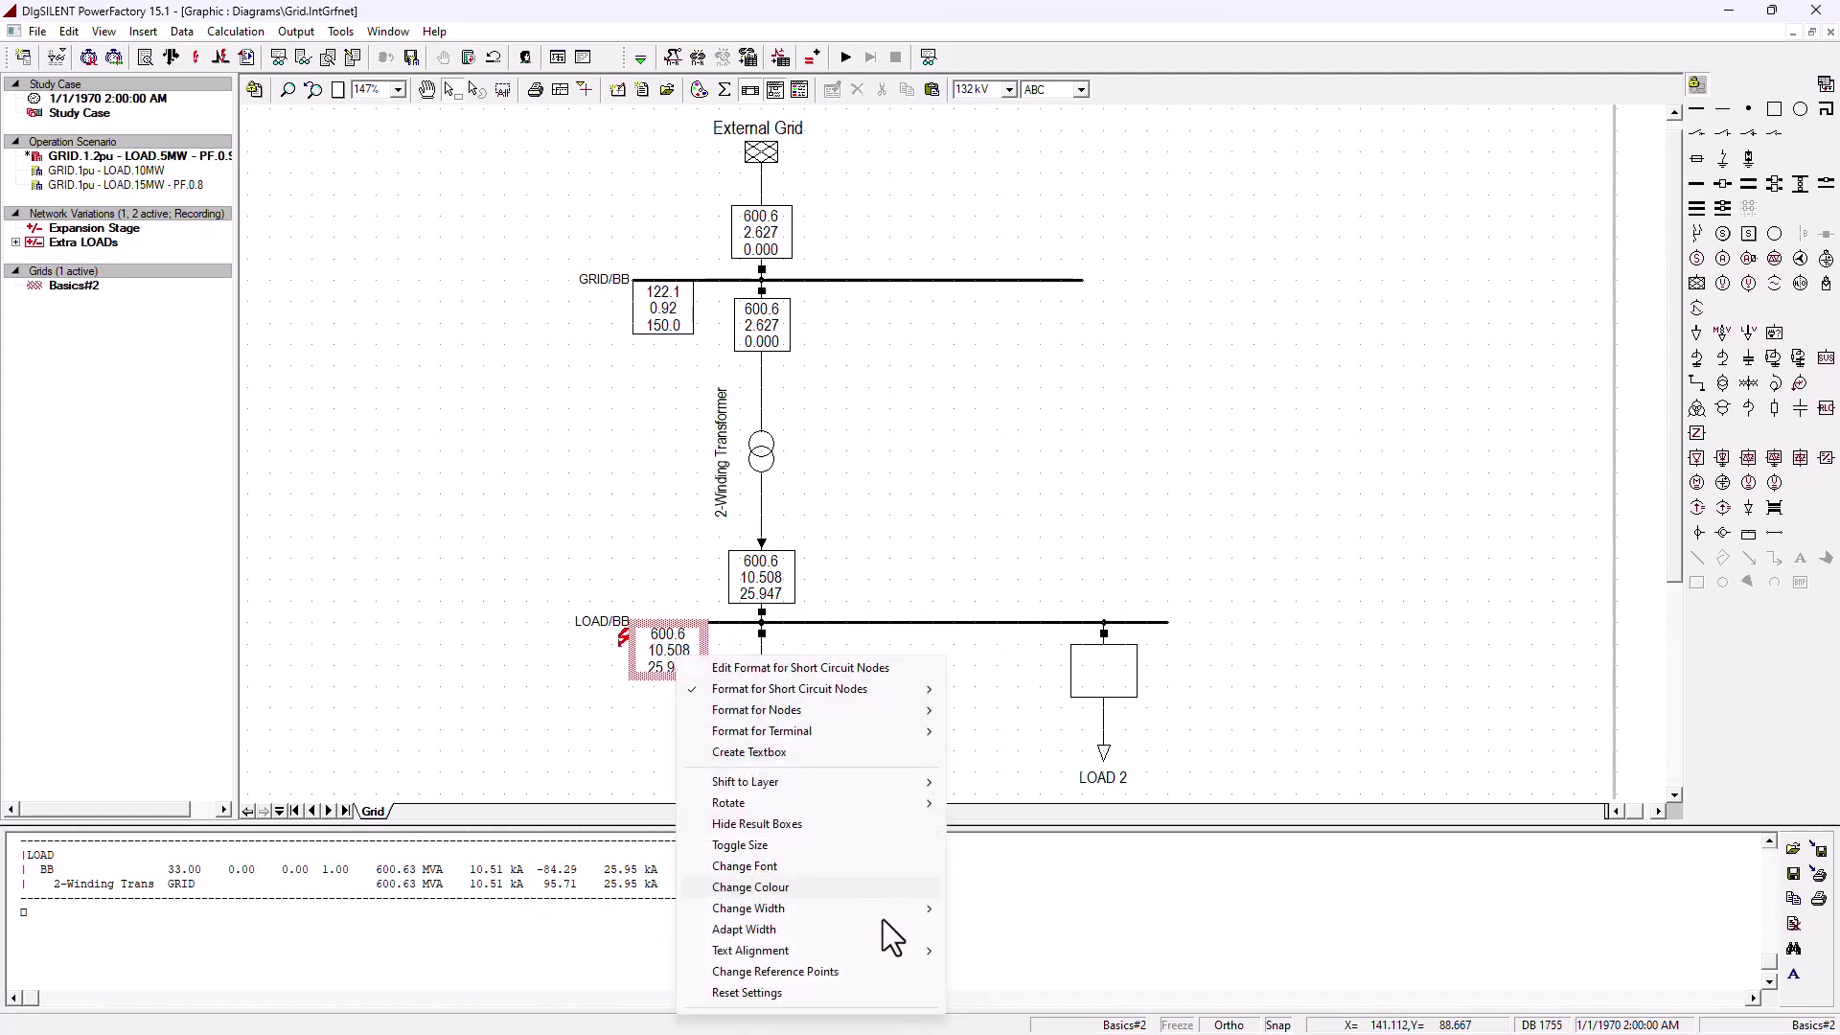
{"action": "left_click", "coordinate": [896, 666]}
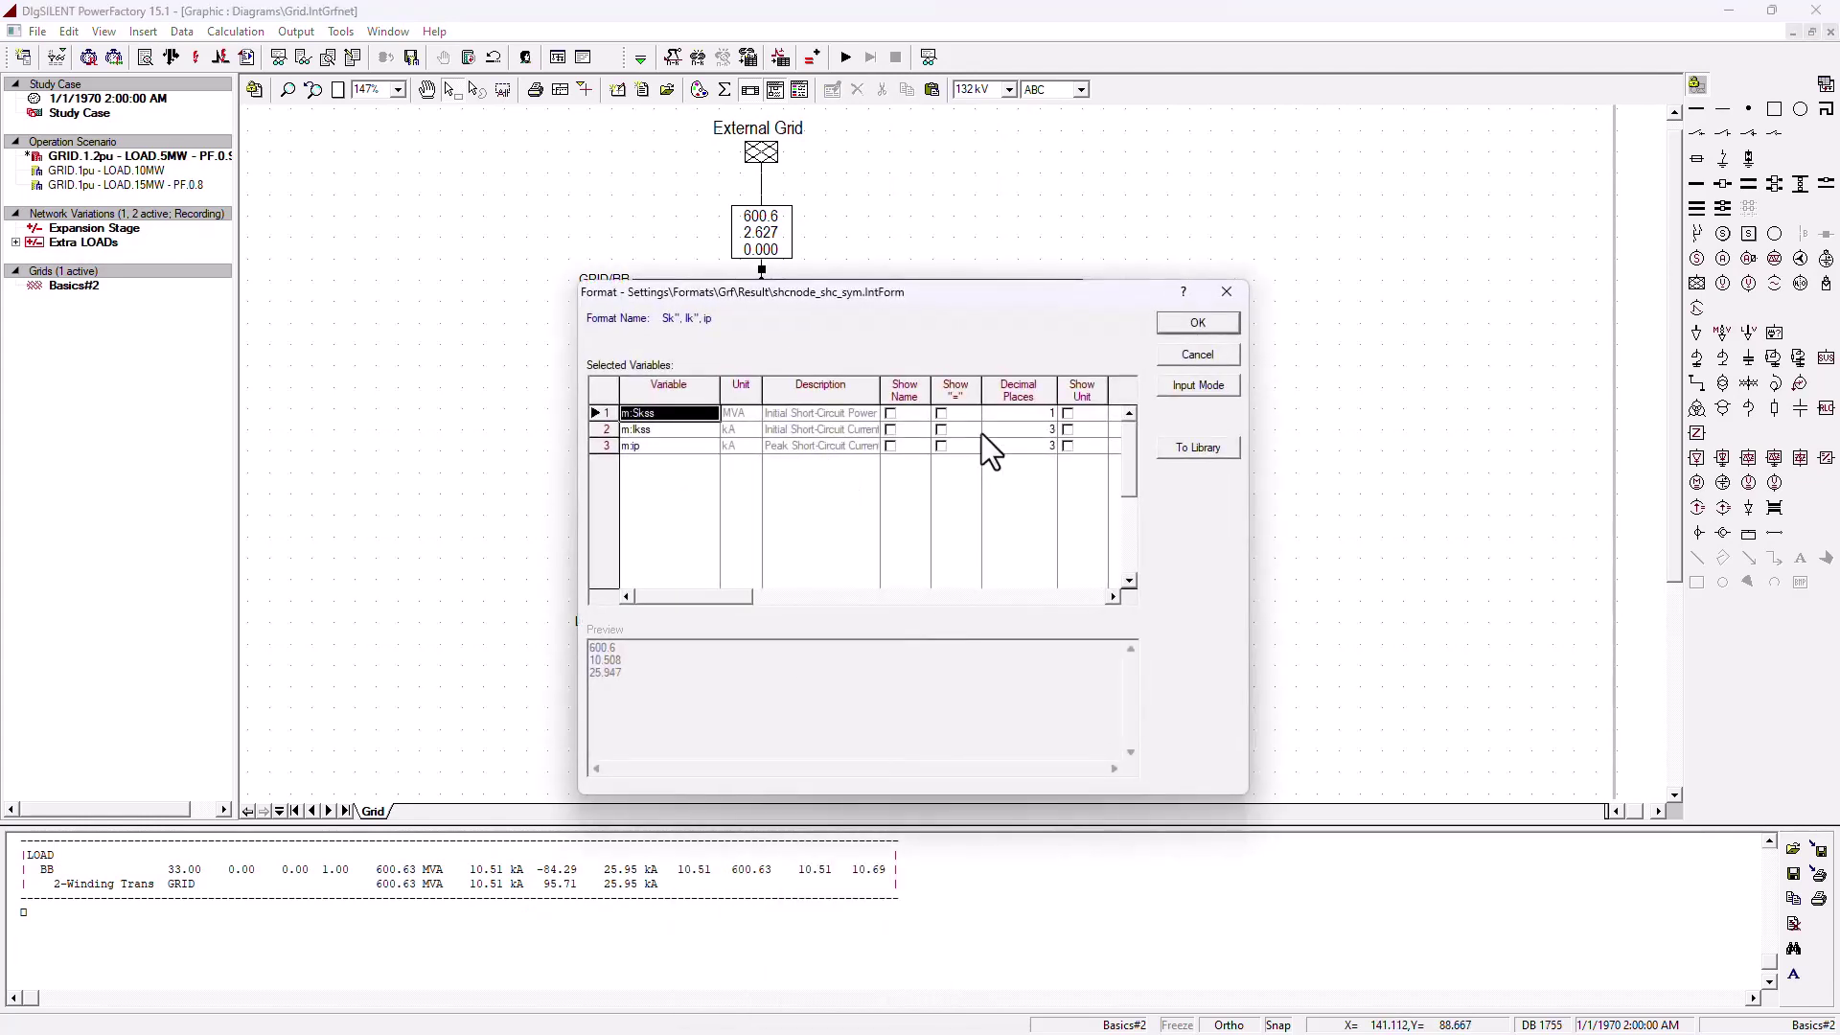
{"action": "left_click", "coordinate": [1069, 413]}
{"action": "left_click", "coordinate": [1068, 429]}
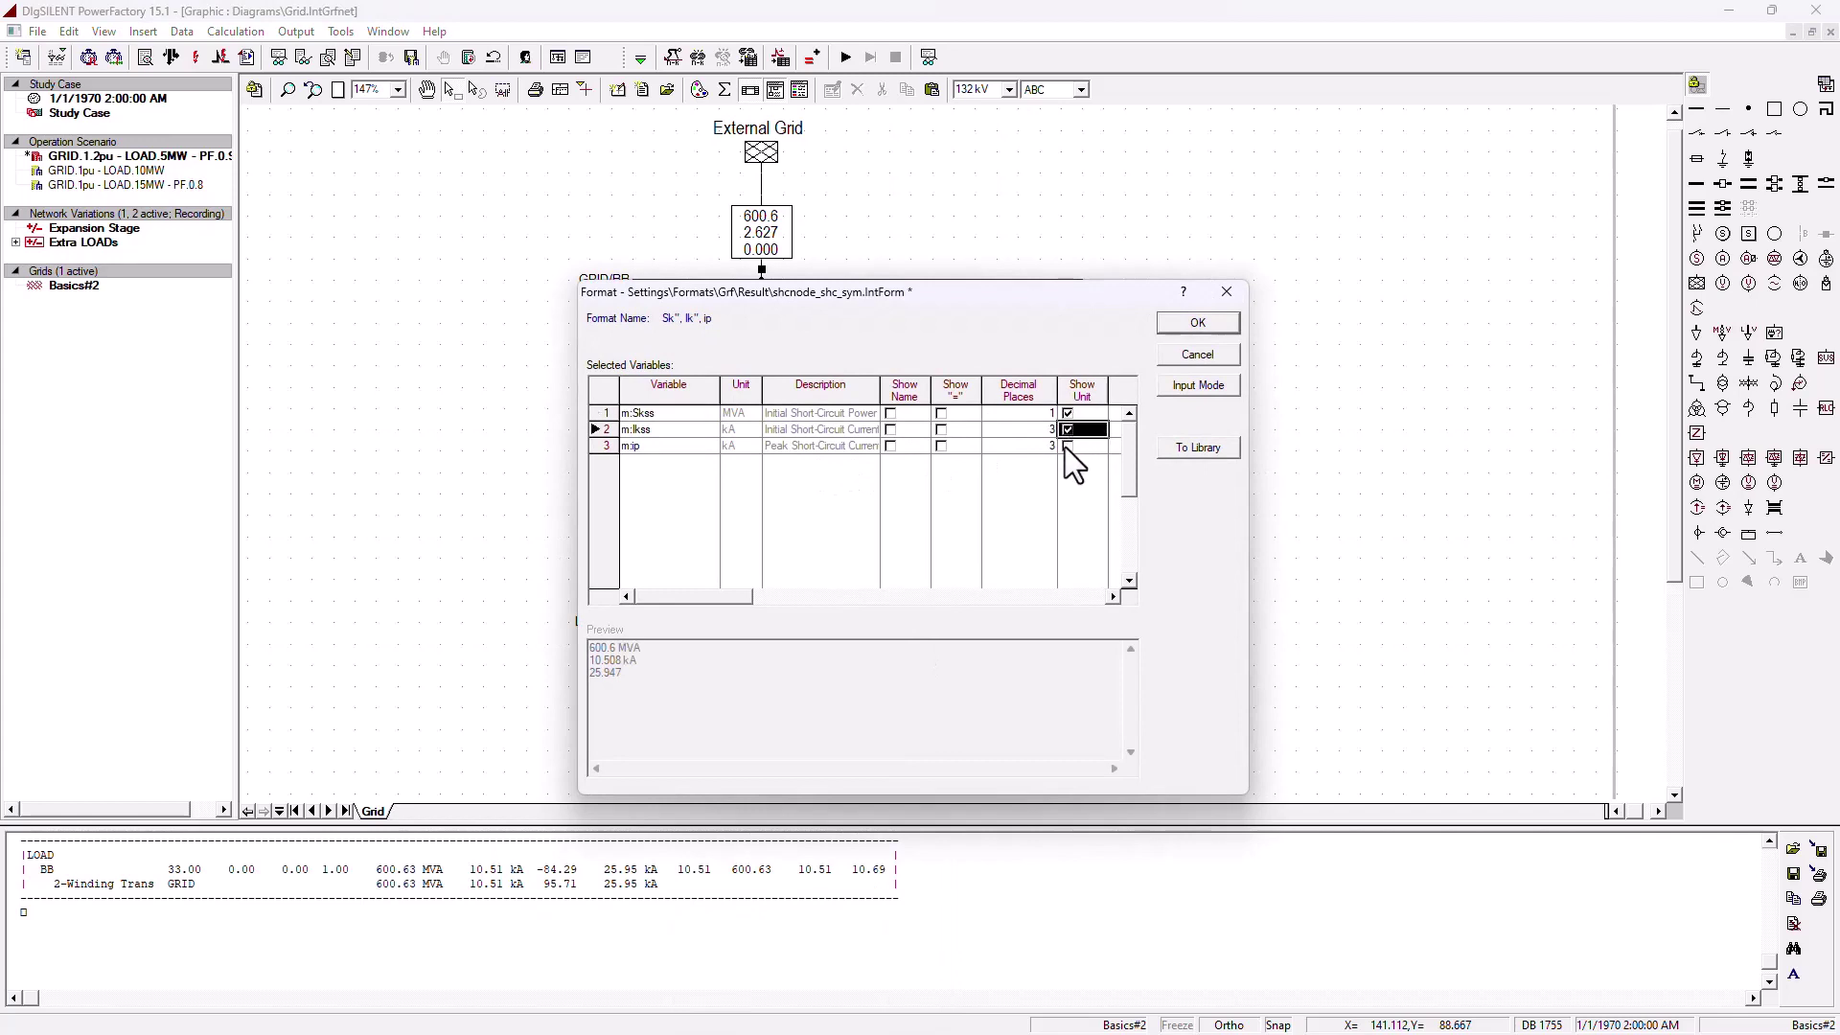
{"action": "left_click", "coordinate": [1069, 445]}
{"action": "left_click", "coordinate": [1188, 326]}
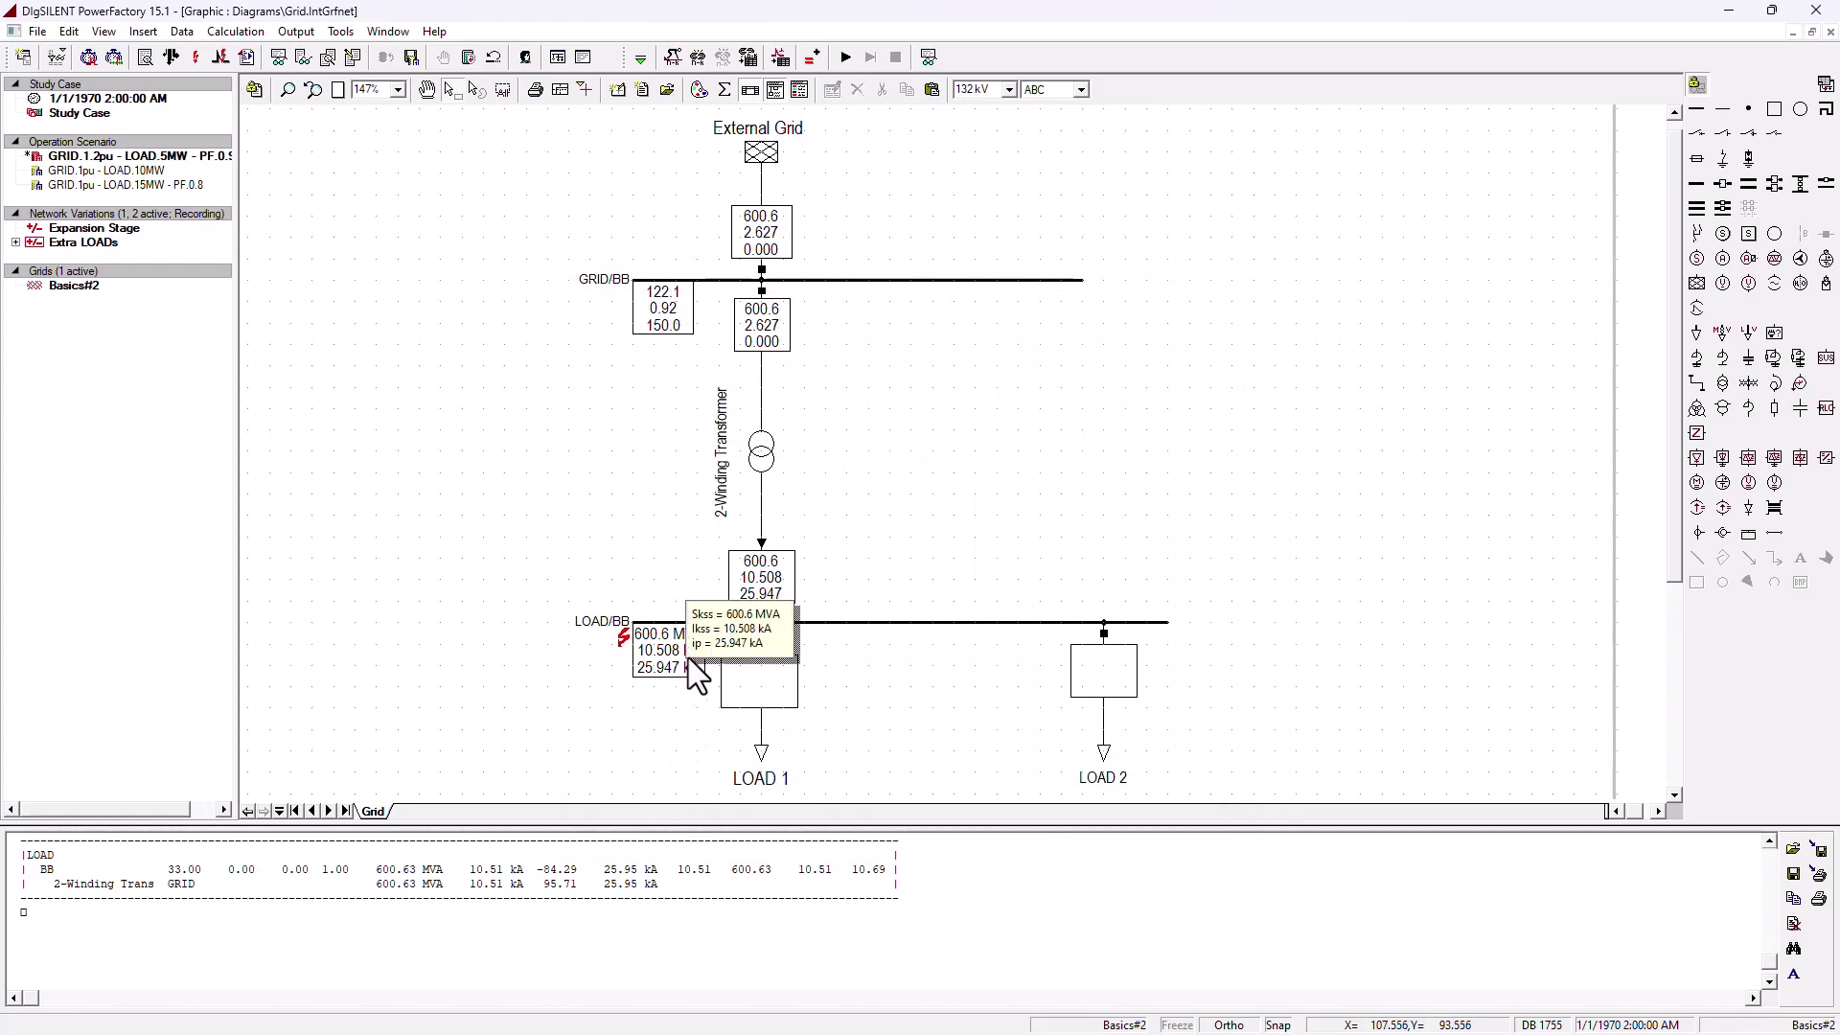
{"action": "mouse_move", "coordinate": [677, 657]}
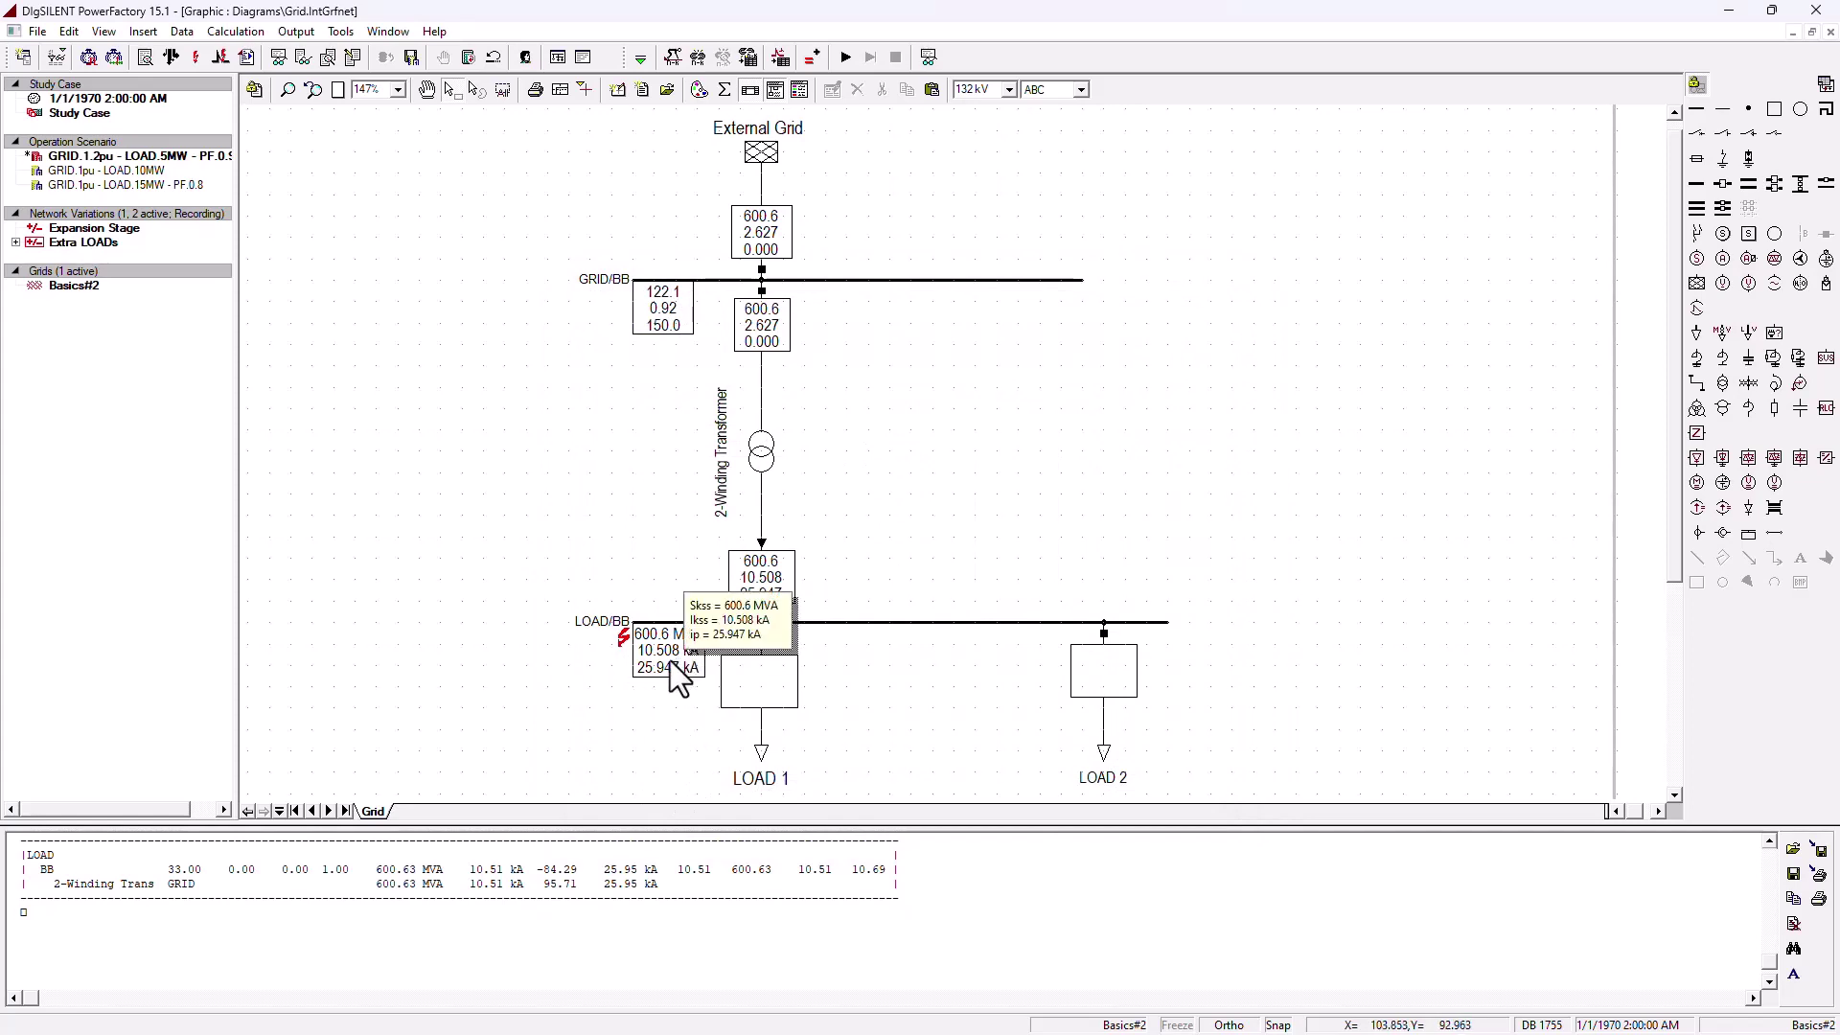
{"action": "left_click", "coordinate": [767, 460]}
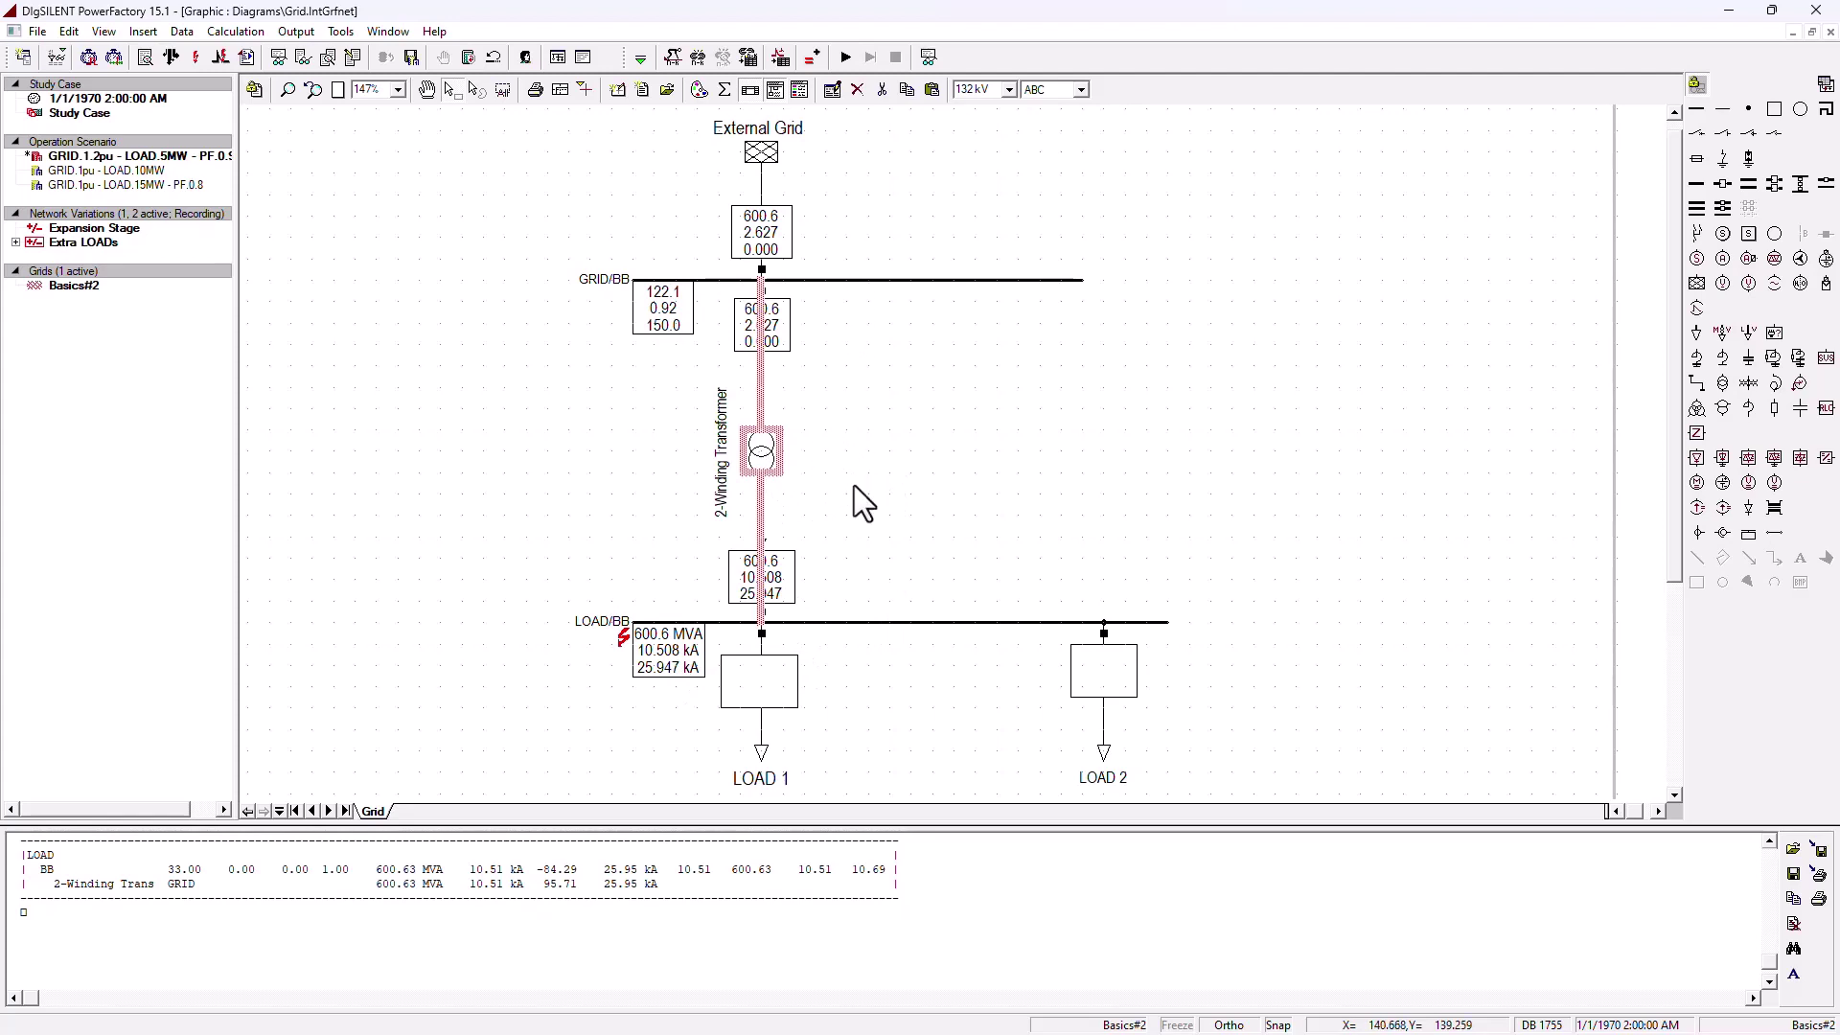
{"action": "left_click", "coordinate": [830, 343]}
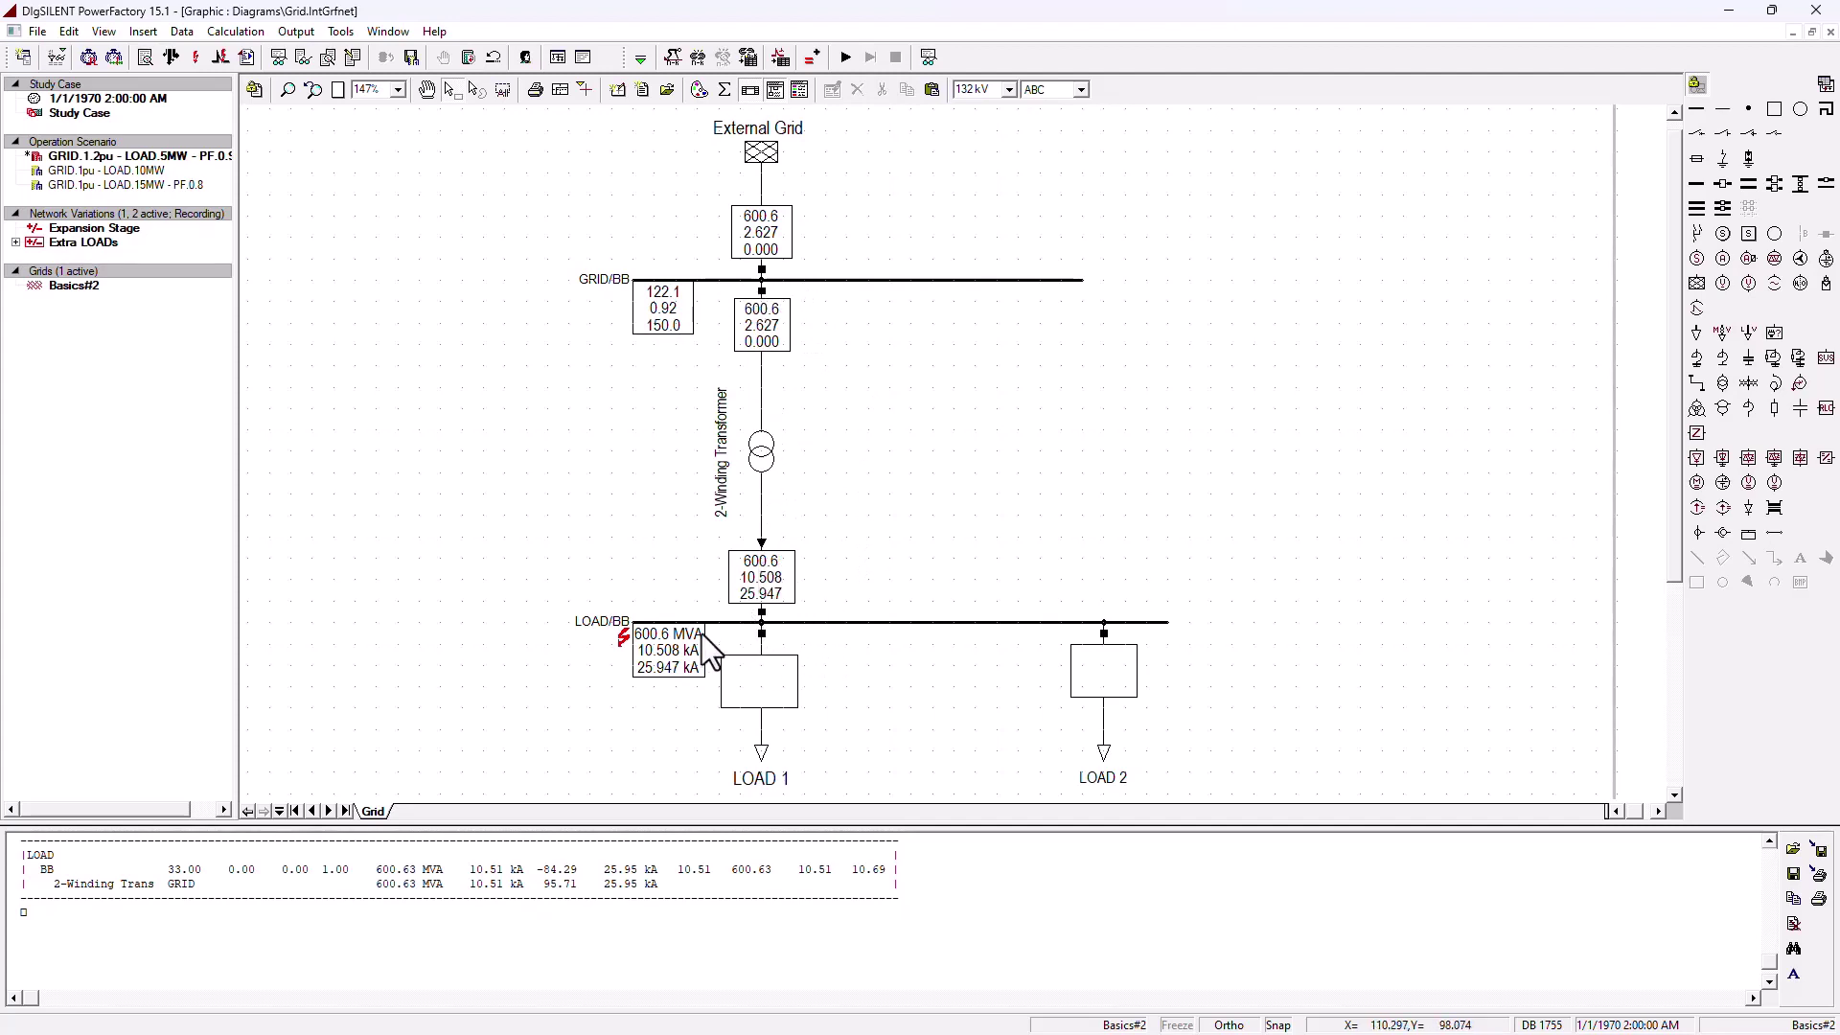
Step: Set the 2-Winding Transformer's number of parallel transformers to 2
{"action": "mouse_move", "coordinate": [701, 624]}
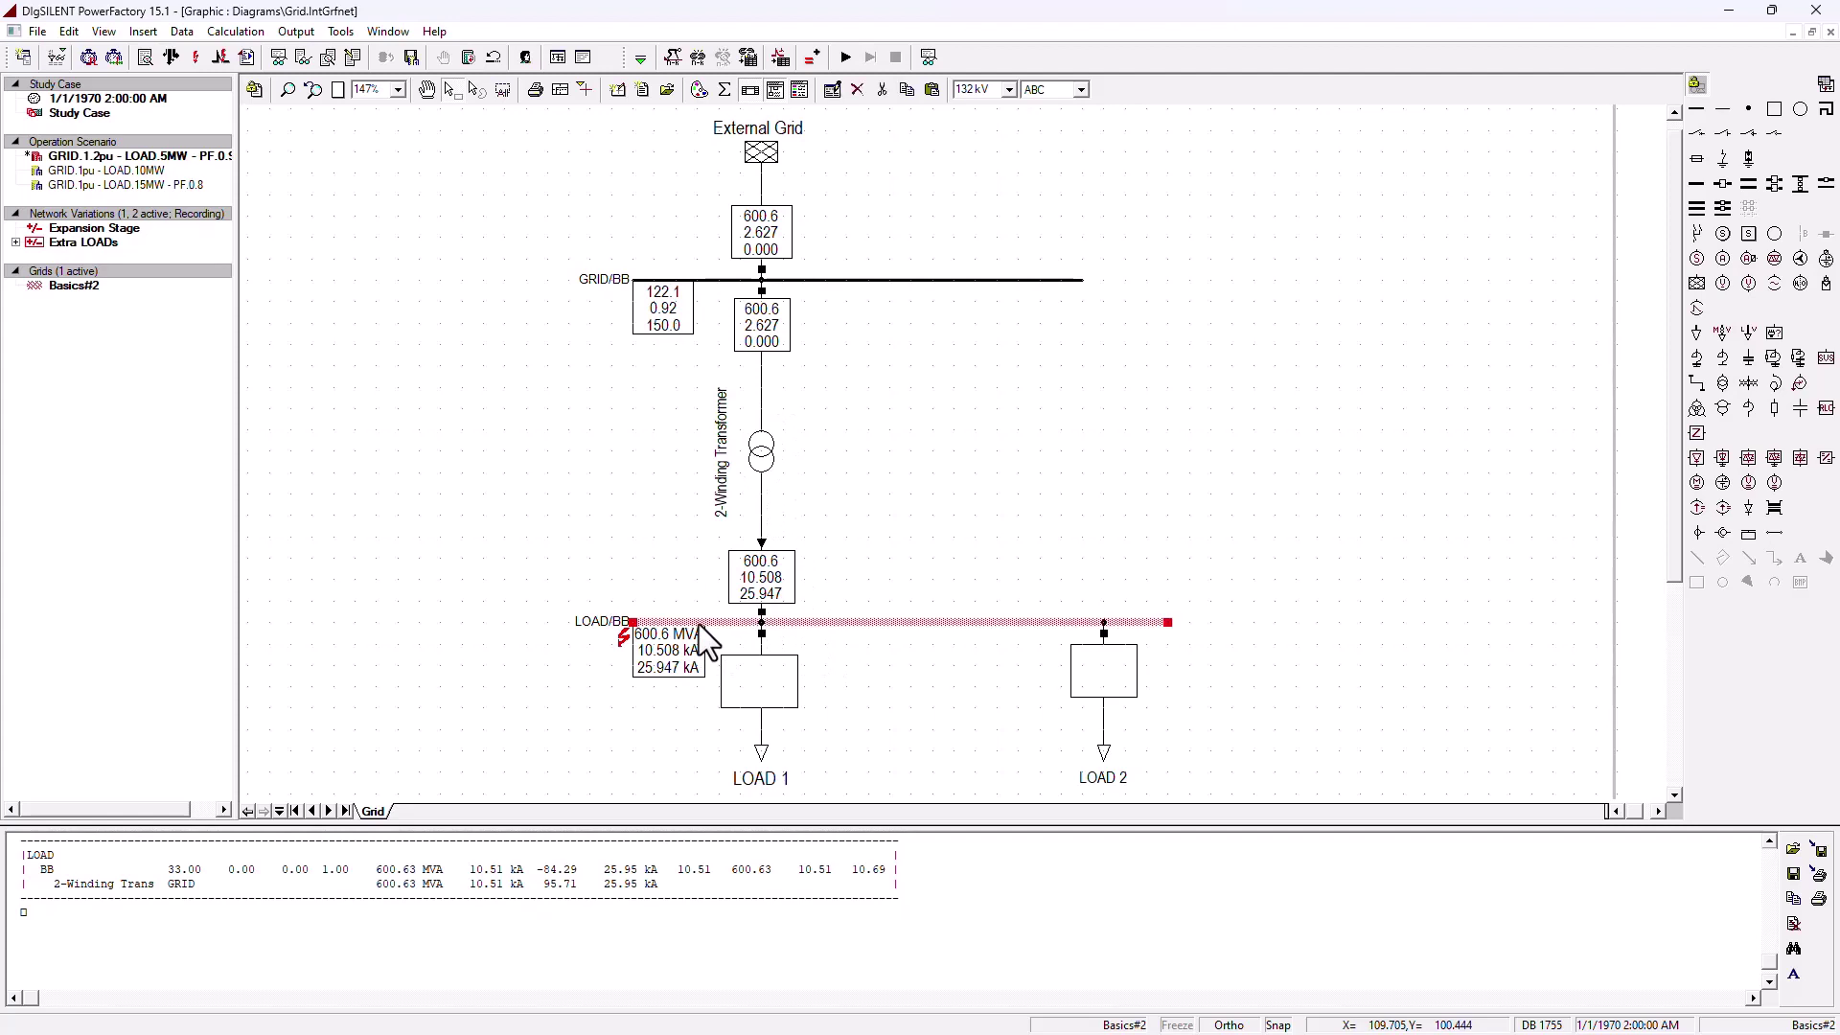
{"action": "double_click", "coordinate": [761, 449]}
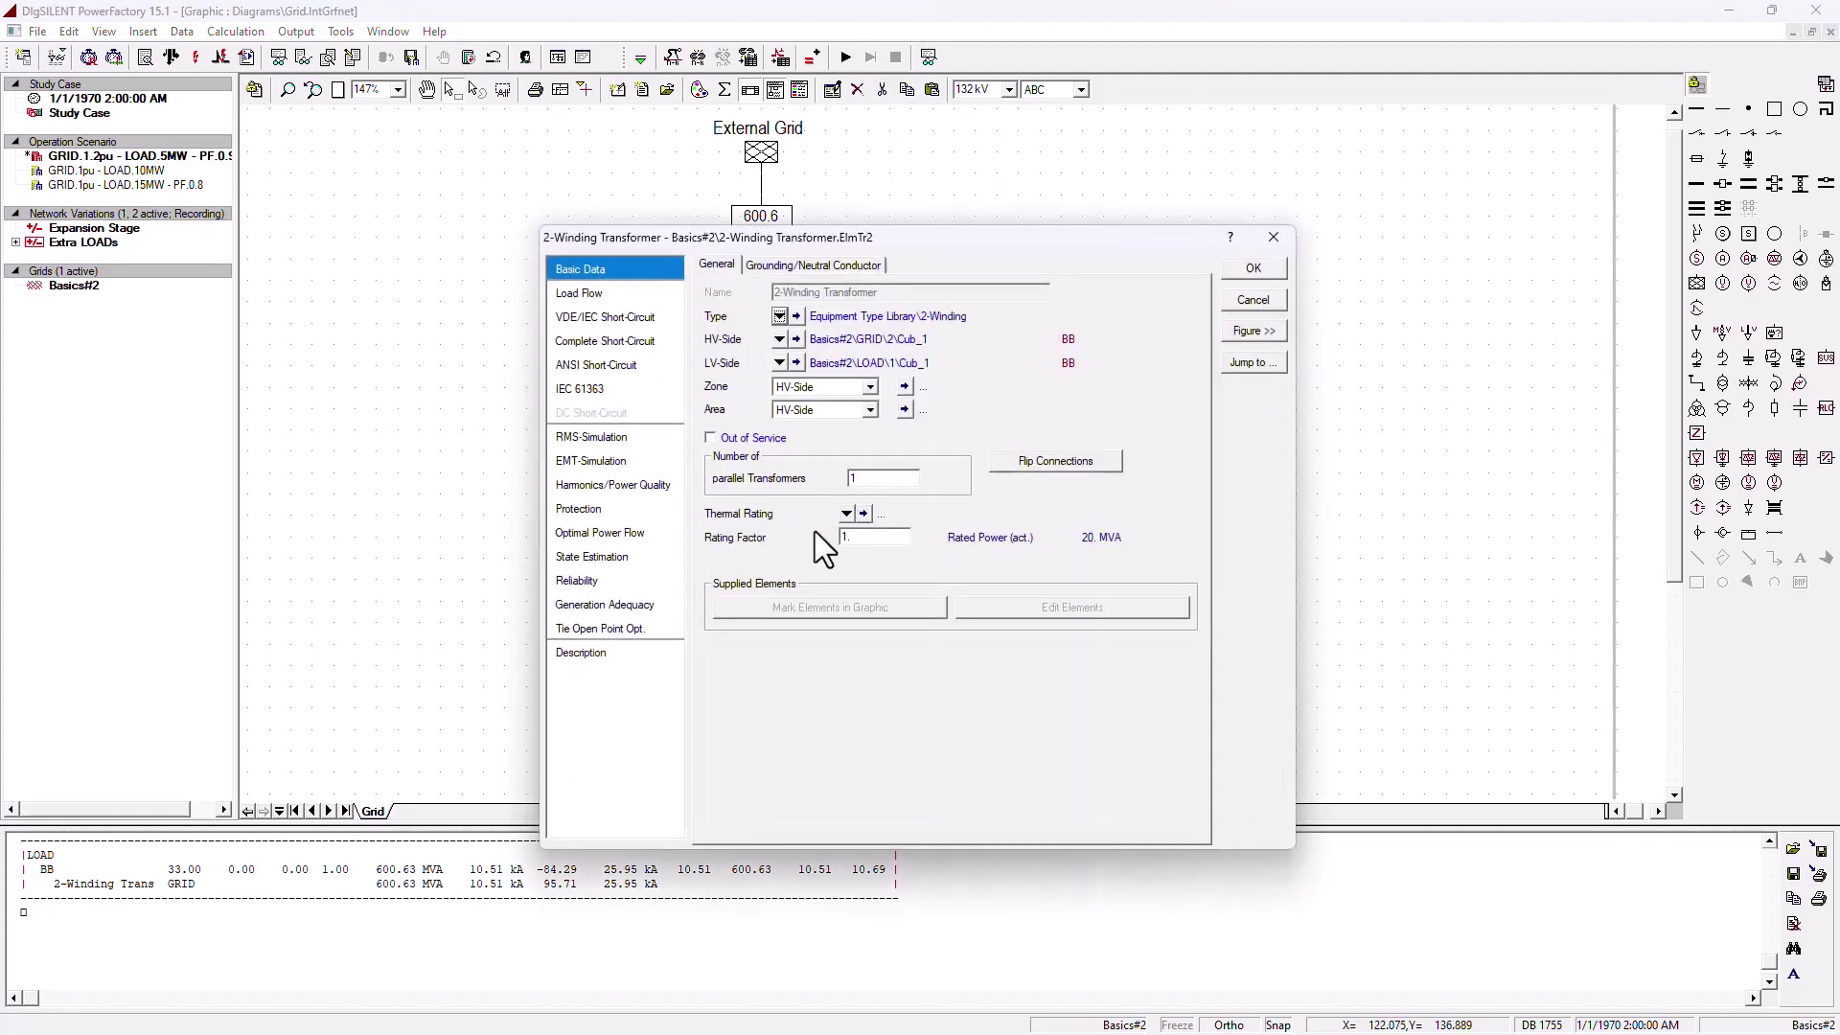
{"action": "left_click", "coordinate": [876, 479]}
{"action": "key", "text": "BackSpace"}
{"action": "type", "text": "2"}
{"action": "left_click", "coordinate": [1253, 269]}
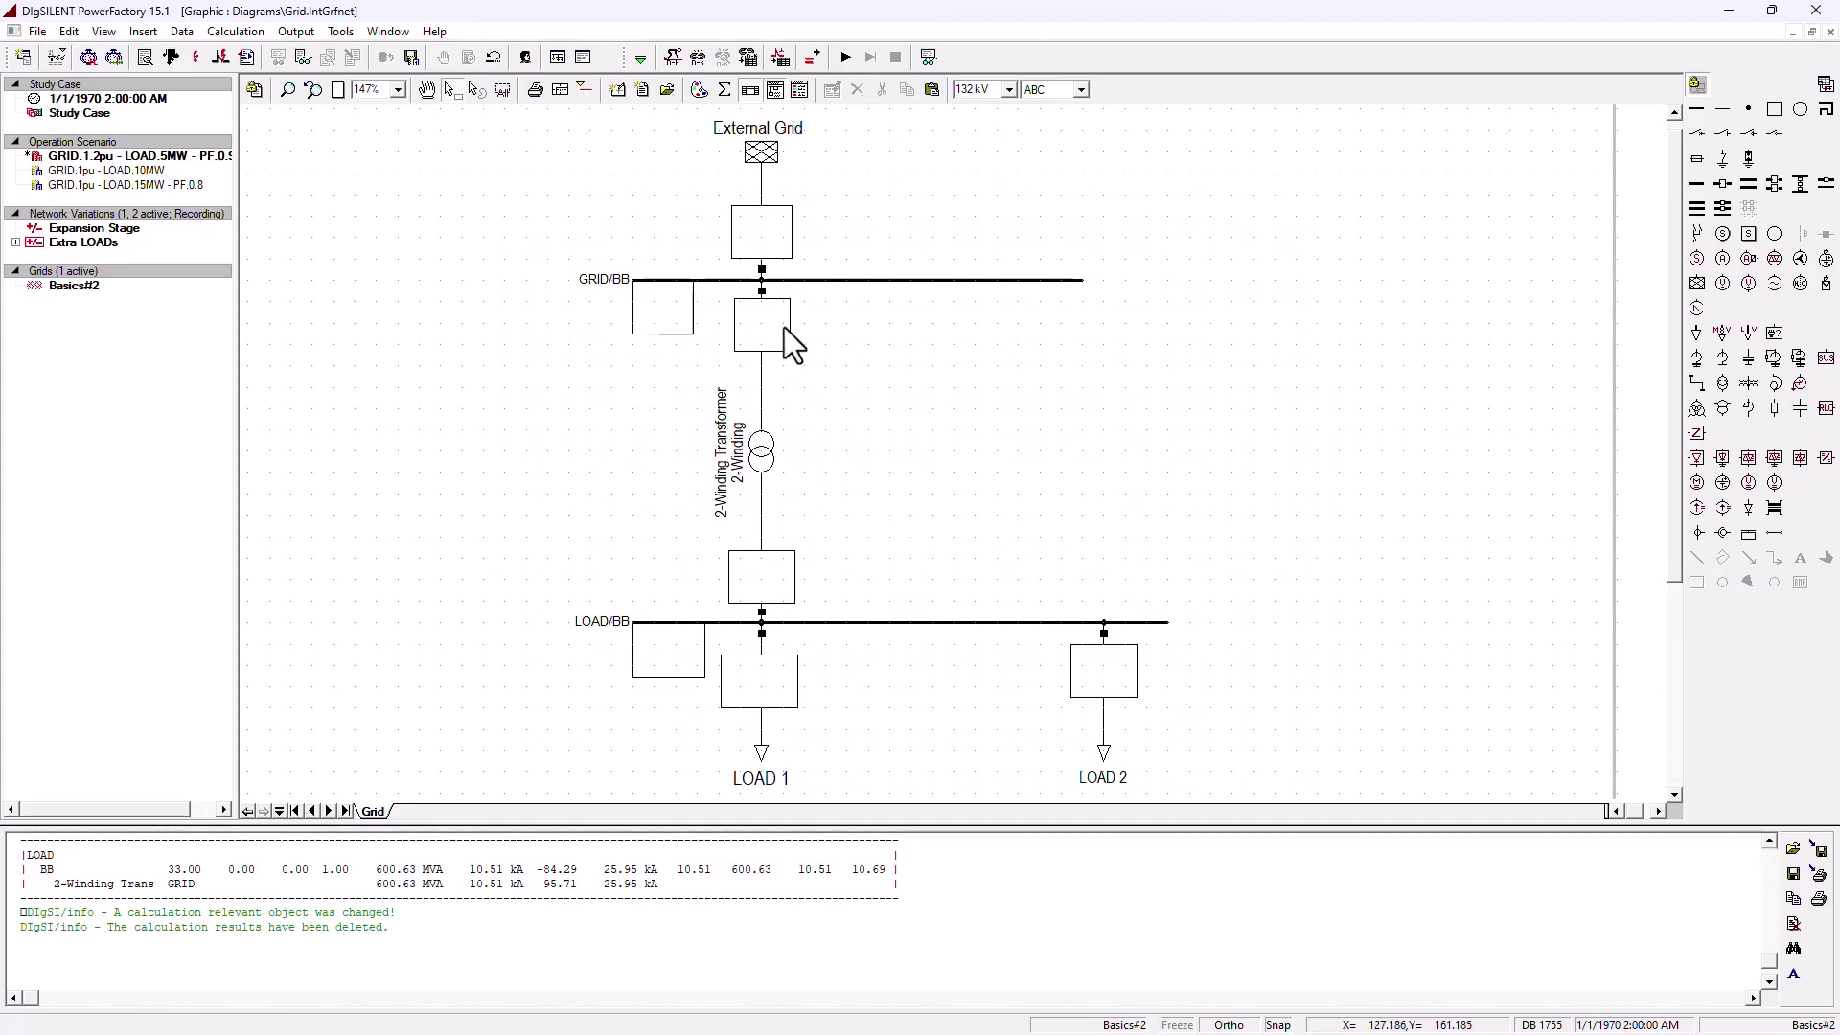
Step: Rerun the LOAD/BB short-circuit, now 1117.4 MVA, 19.549 kA and 48.270 kA peak
{"action": "double_click", "coordinate": [715, 623]}
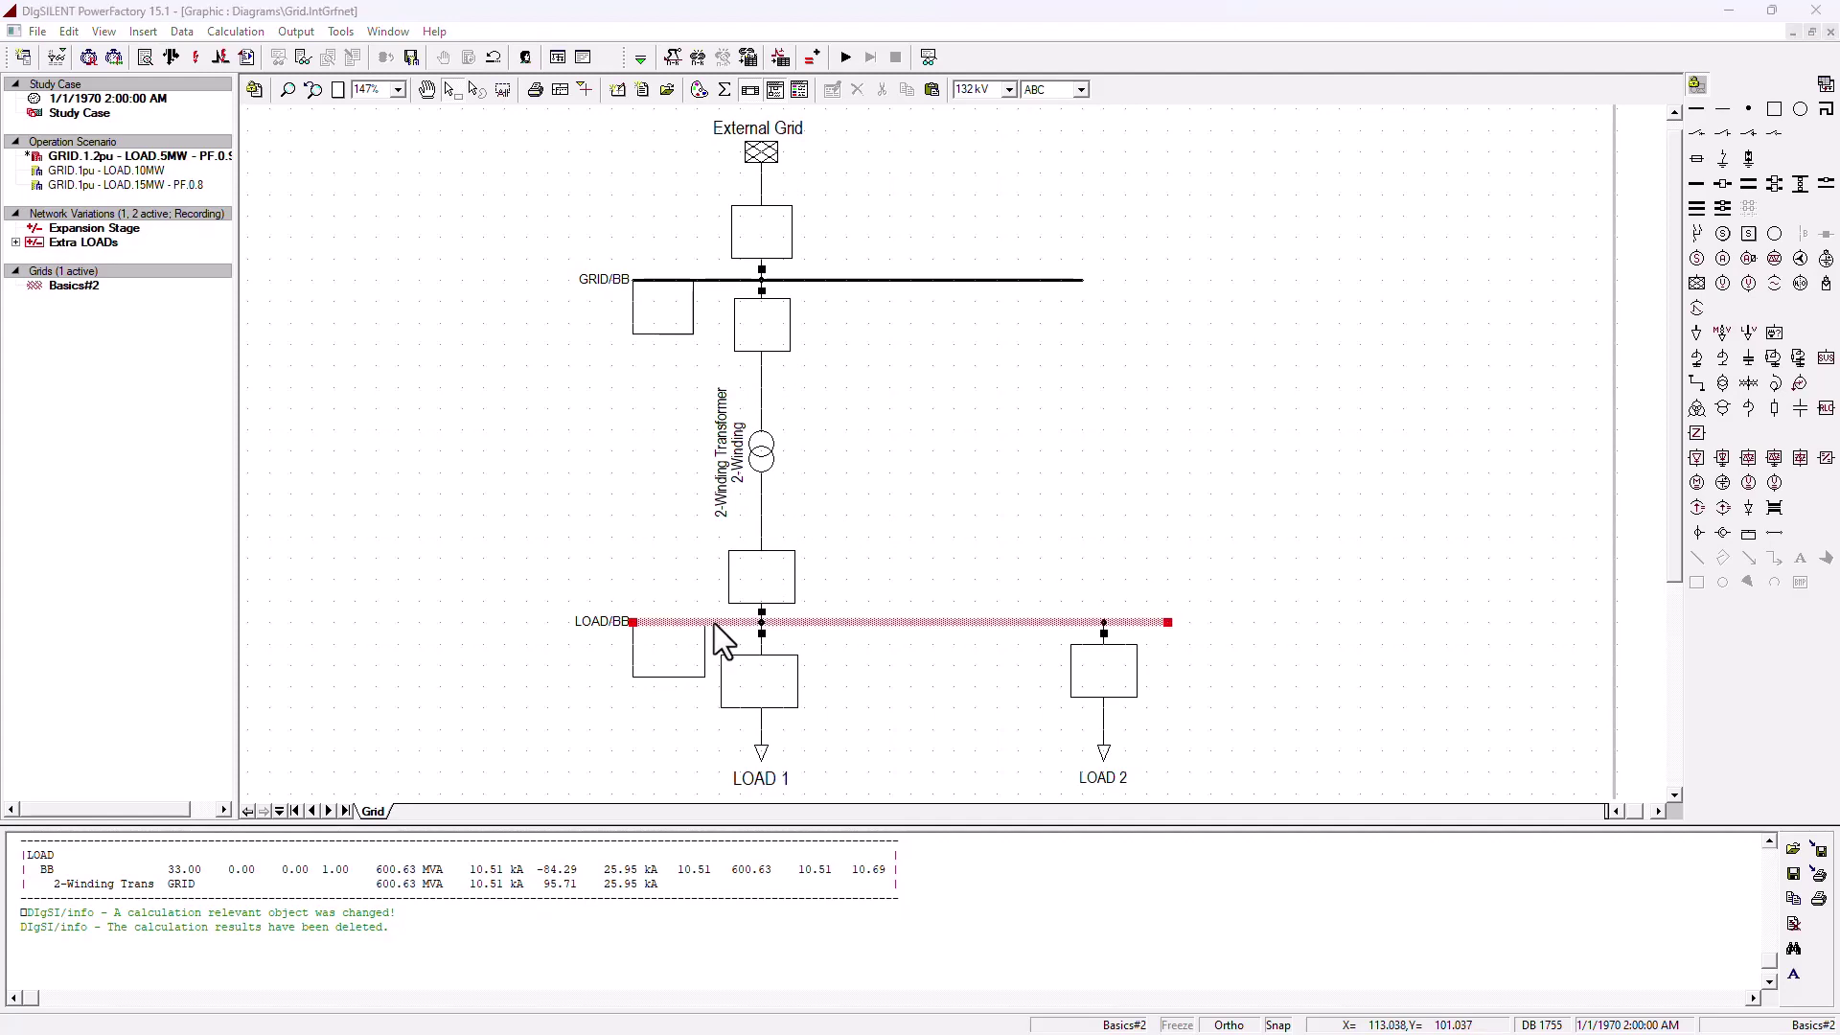
{"action": "left_click", "coordinate": [1213, 344]}
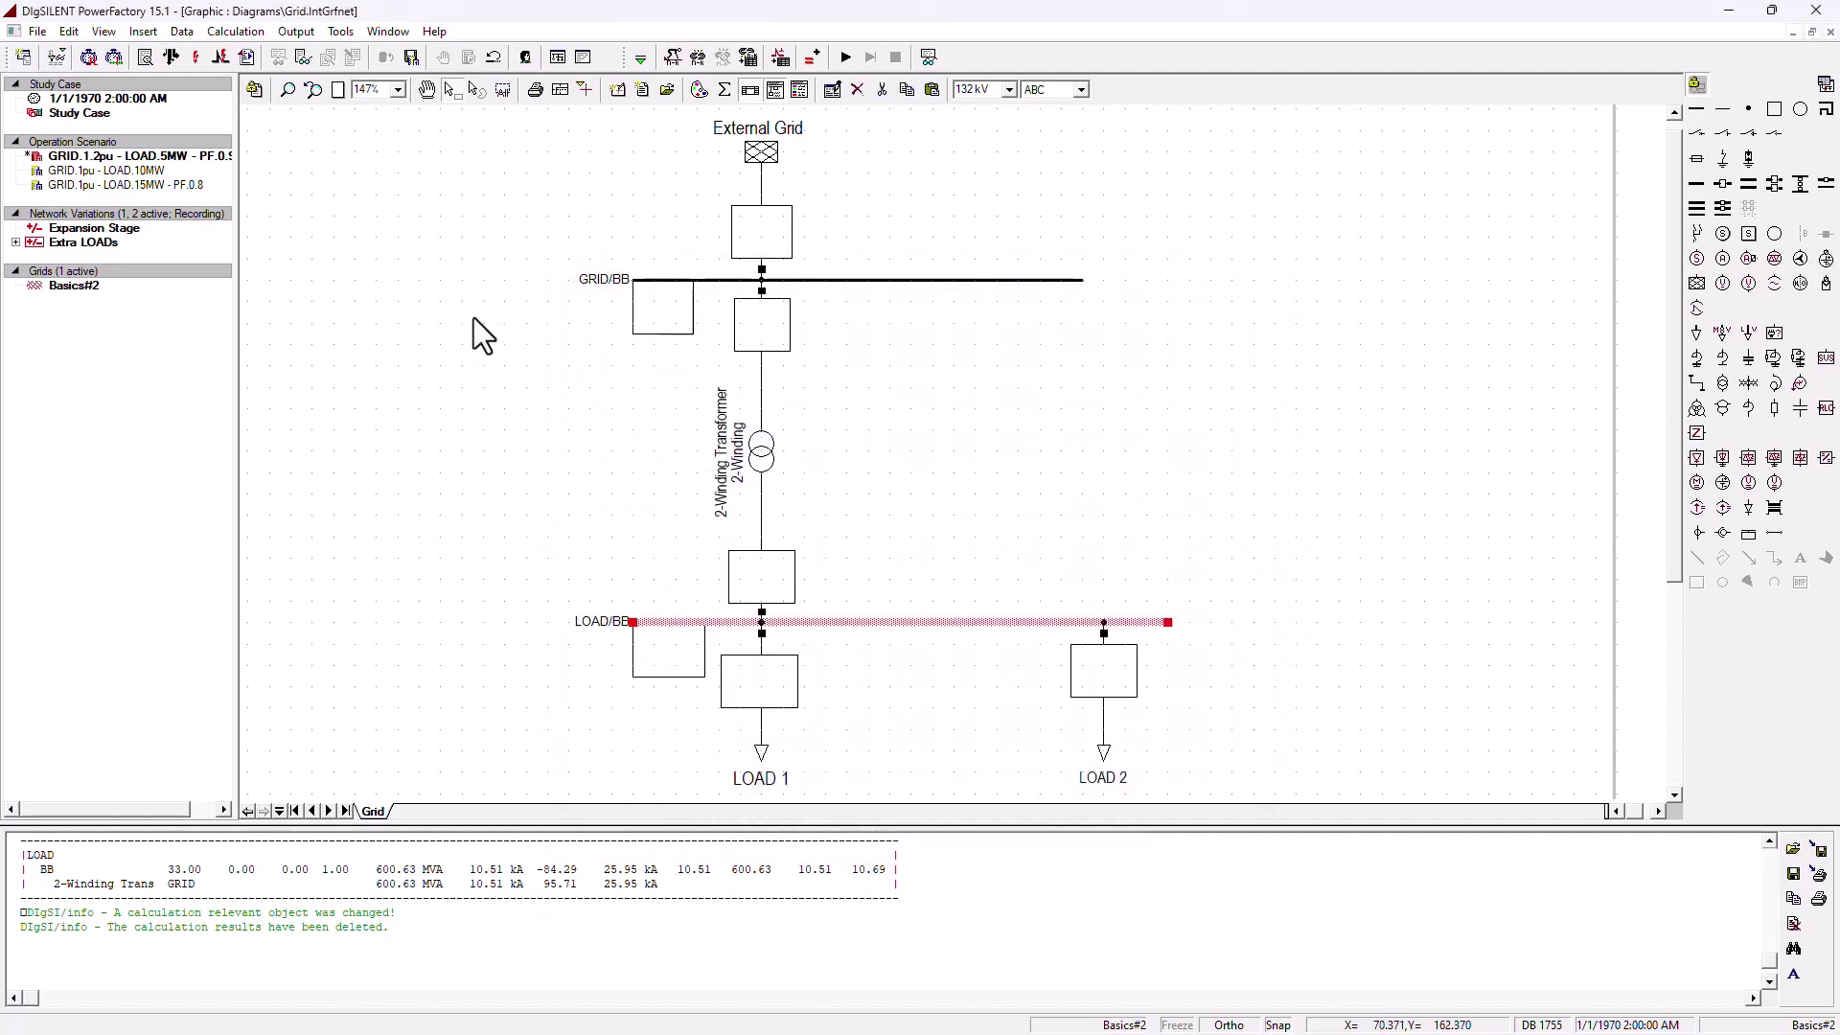
{"action": "left_click", "coordinate": [574, 450]}
{"action": "left_click", "coordinate": [728, 623]}
{"action": "right_click", "coordinate": [728, 623]}
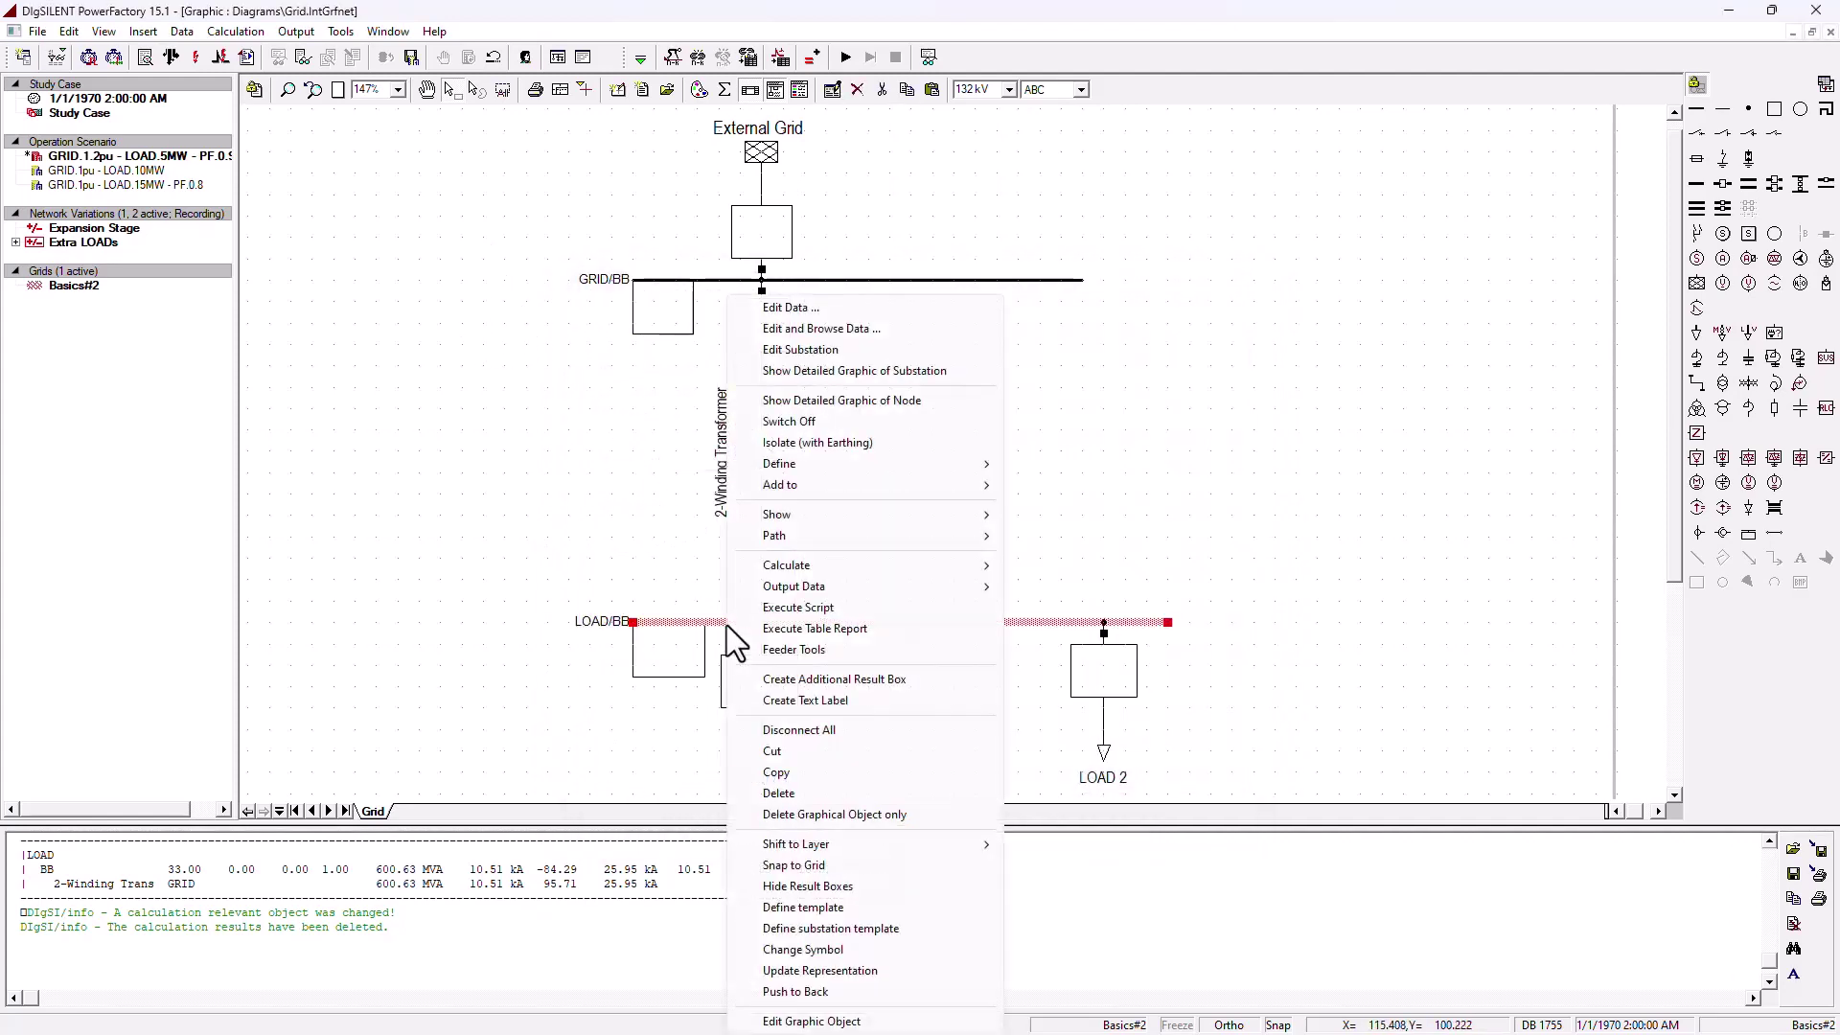
{"action": "mouse_move", "coordinate": [907, 563]}
{"action": "left_click", "coordinate": [1066, 564]}
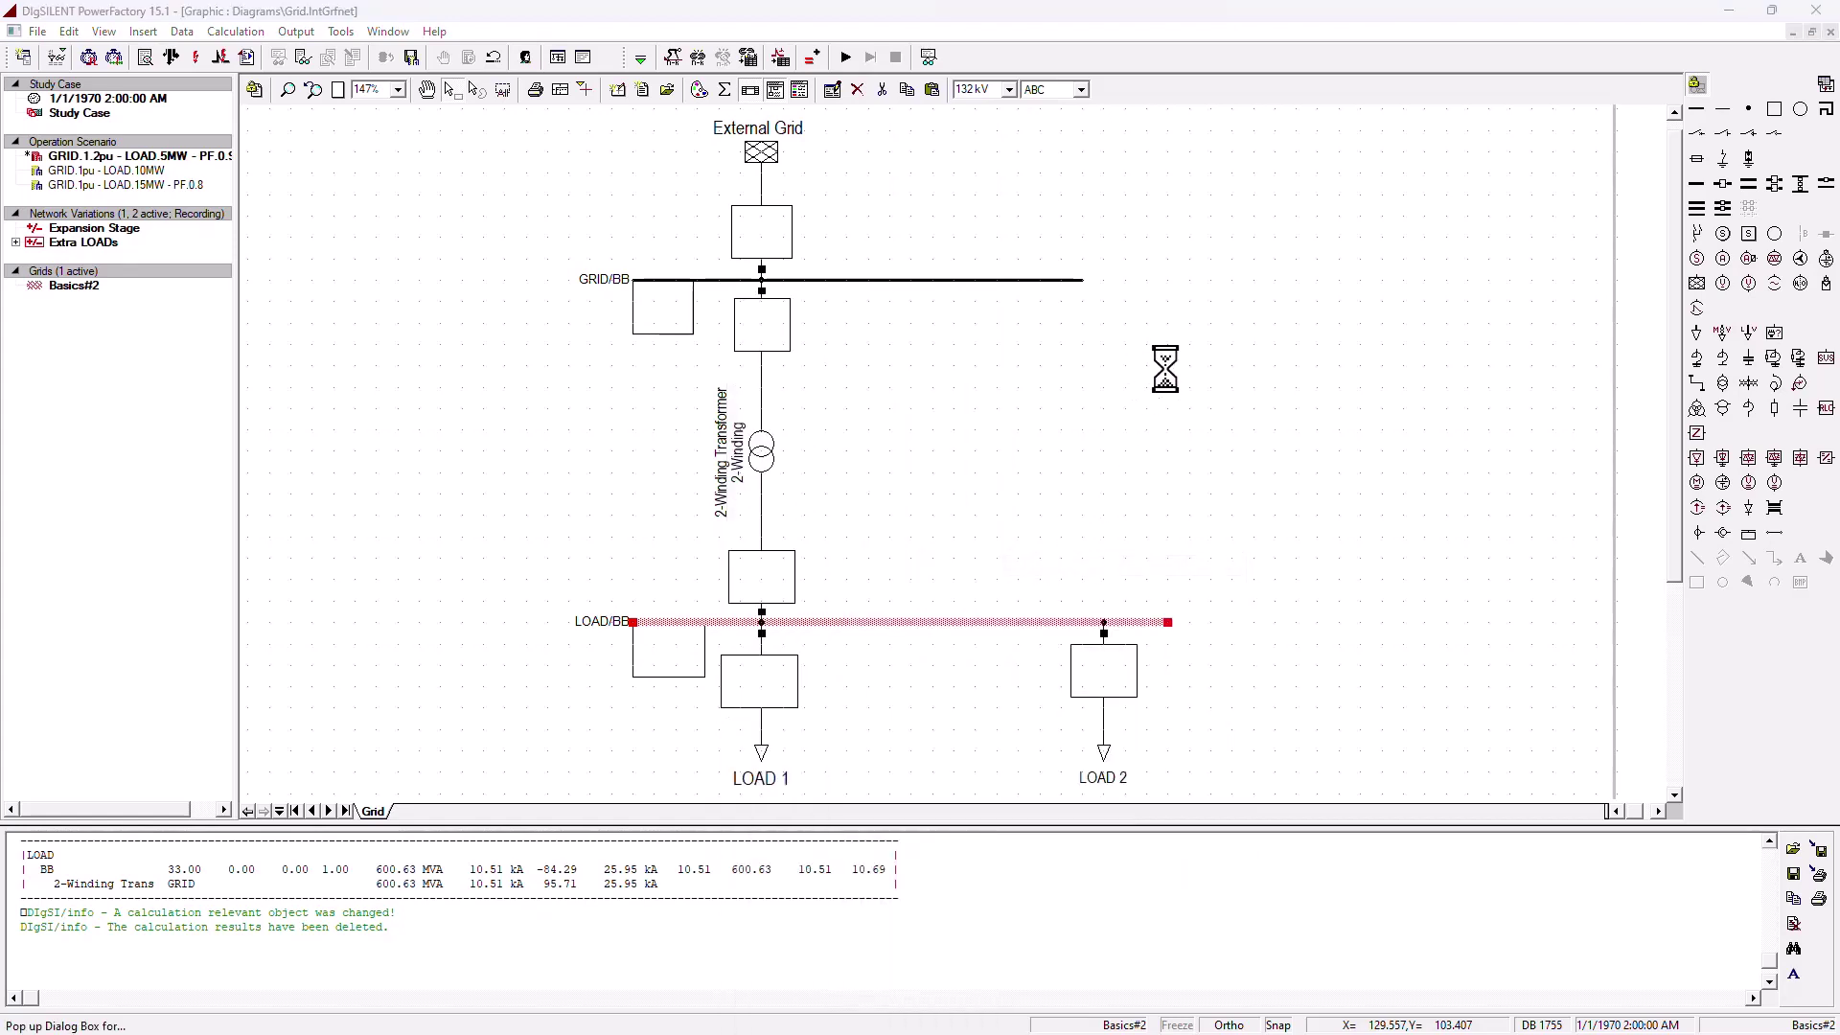
{"action": "left_click", "coordinate": [1232, 270]}
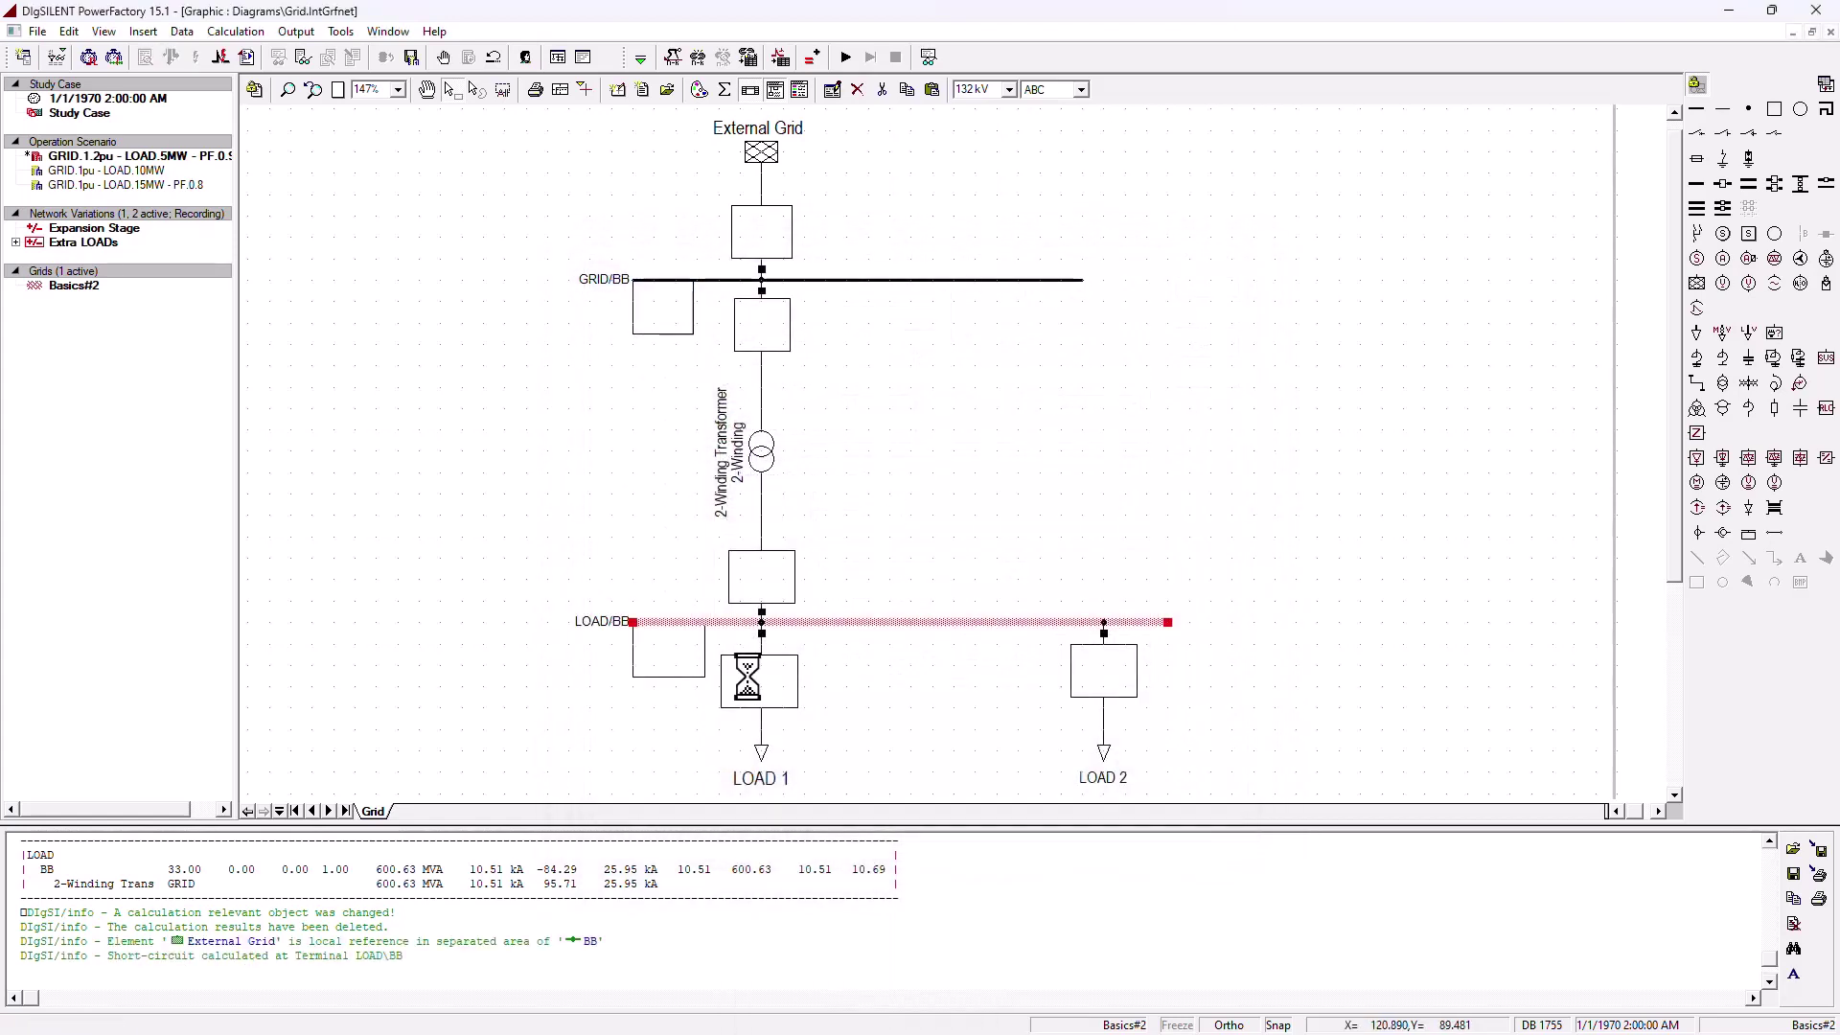
{"action": "mouse_move", "coordinate": [671, 661]}
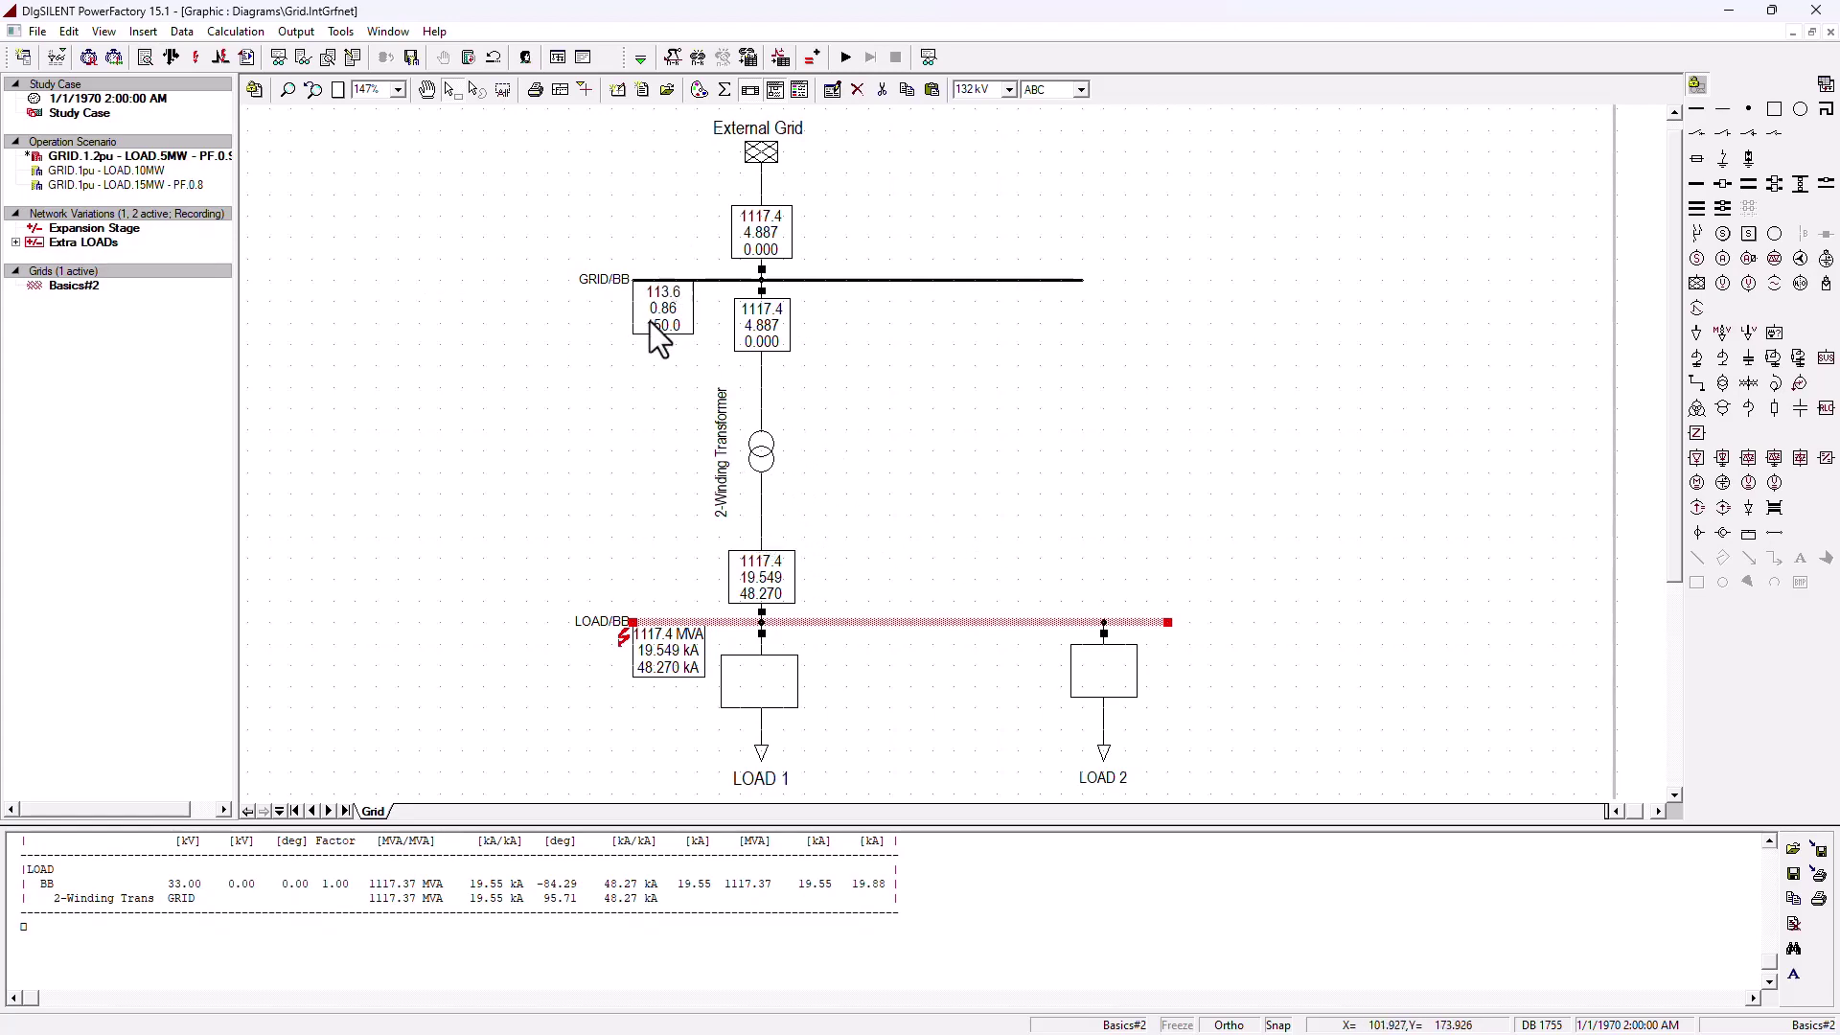
{"action": "left_click", "coordinate": [962, 353]}
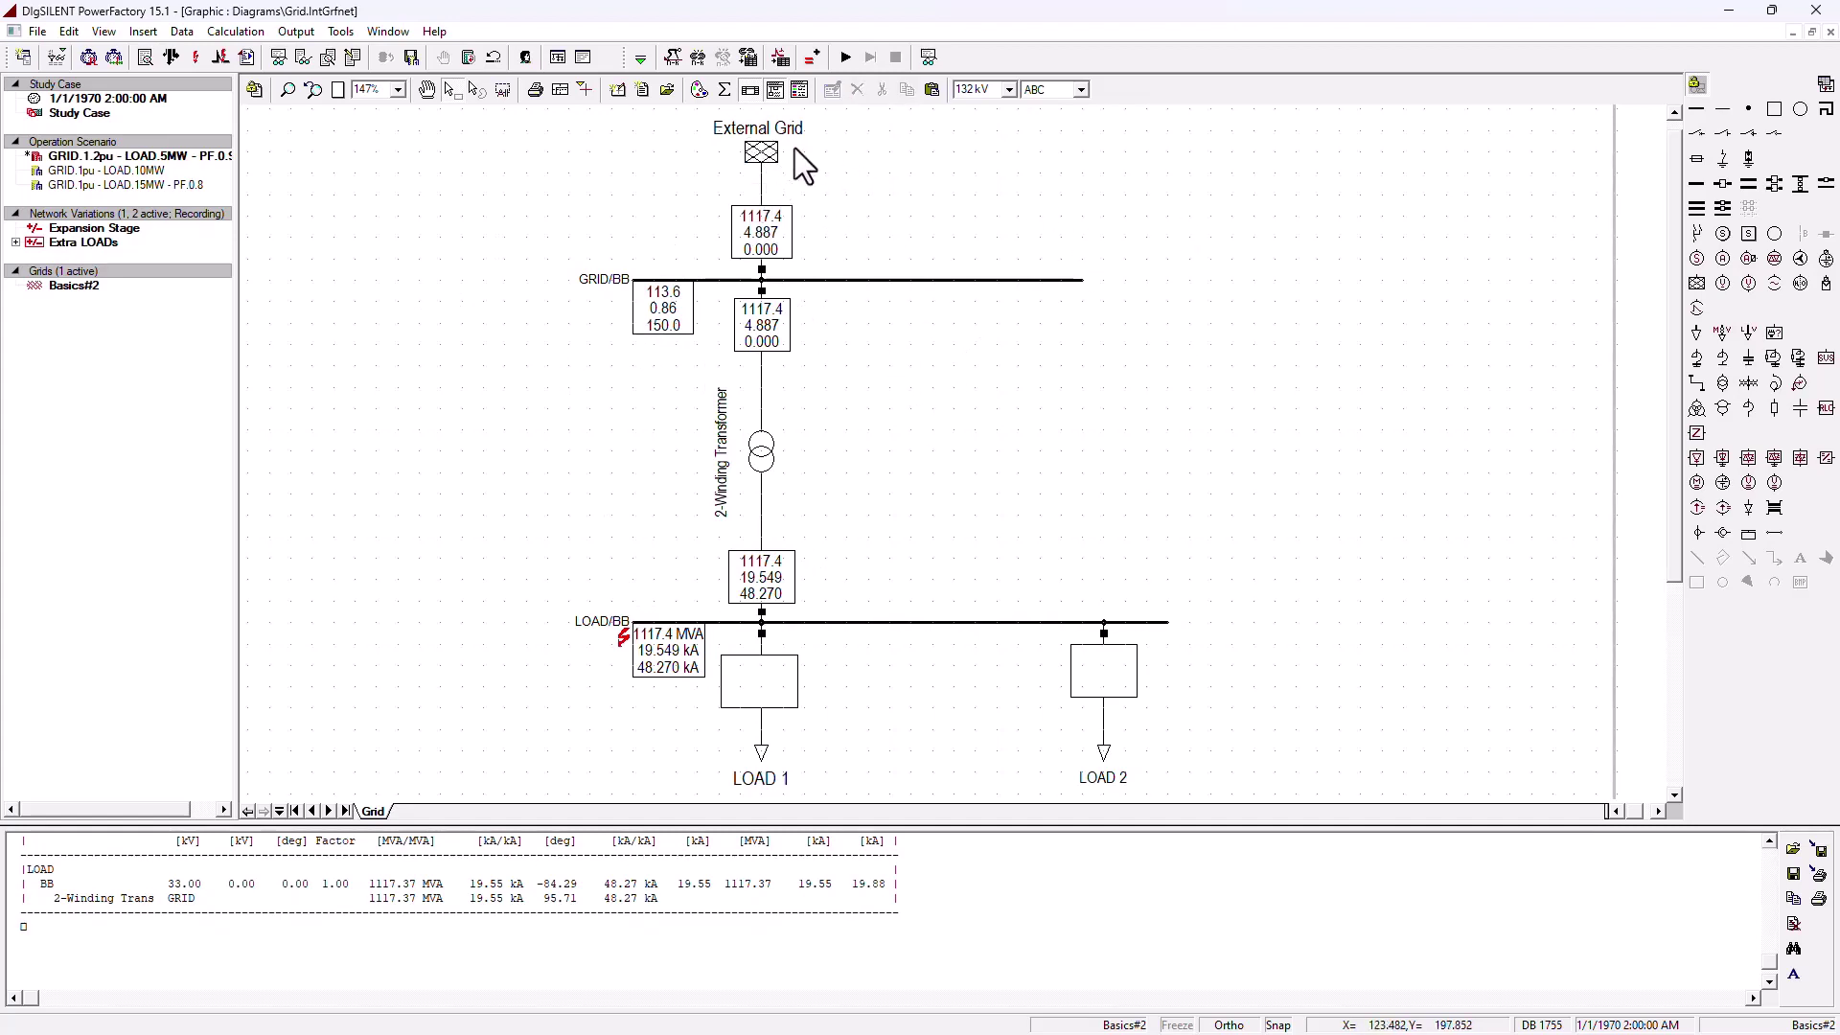
{"action": "left_click", "coordinate": [762, 151]}
{"action": "double_click", "coordinate": [761, 149]}
{"action": "left_click", "coordinate": [542, 312]}
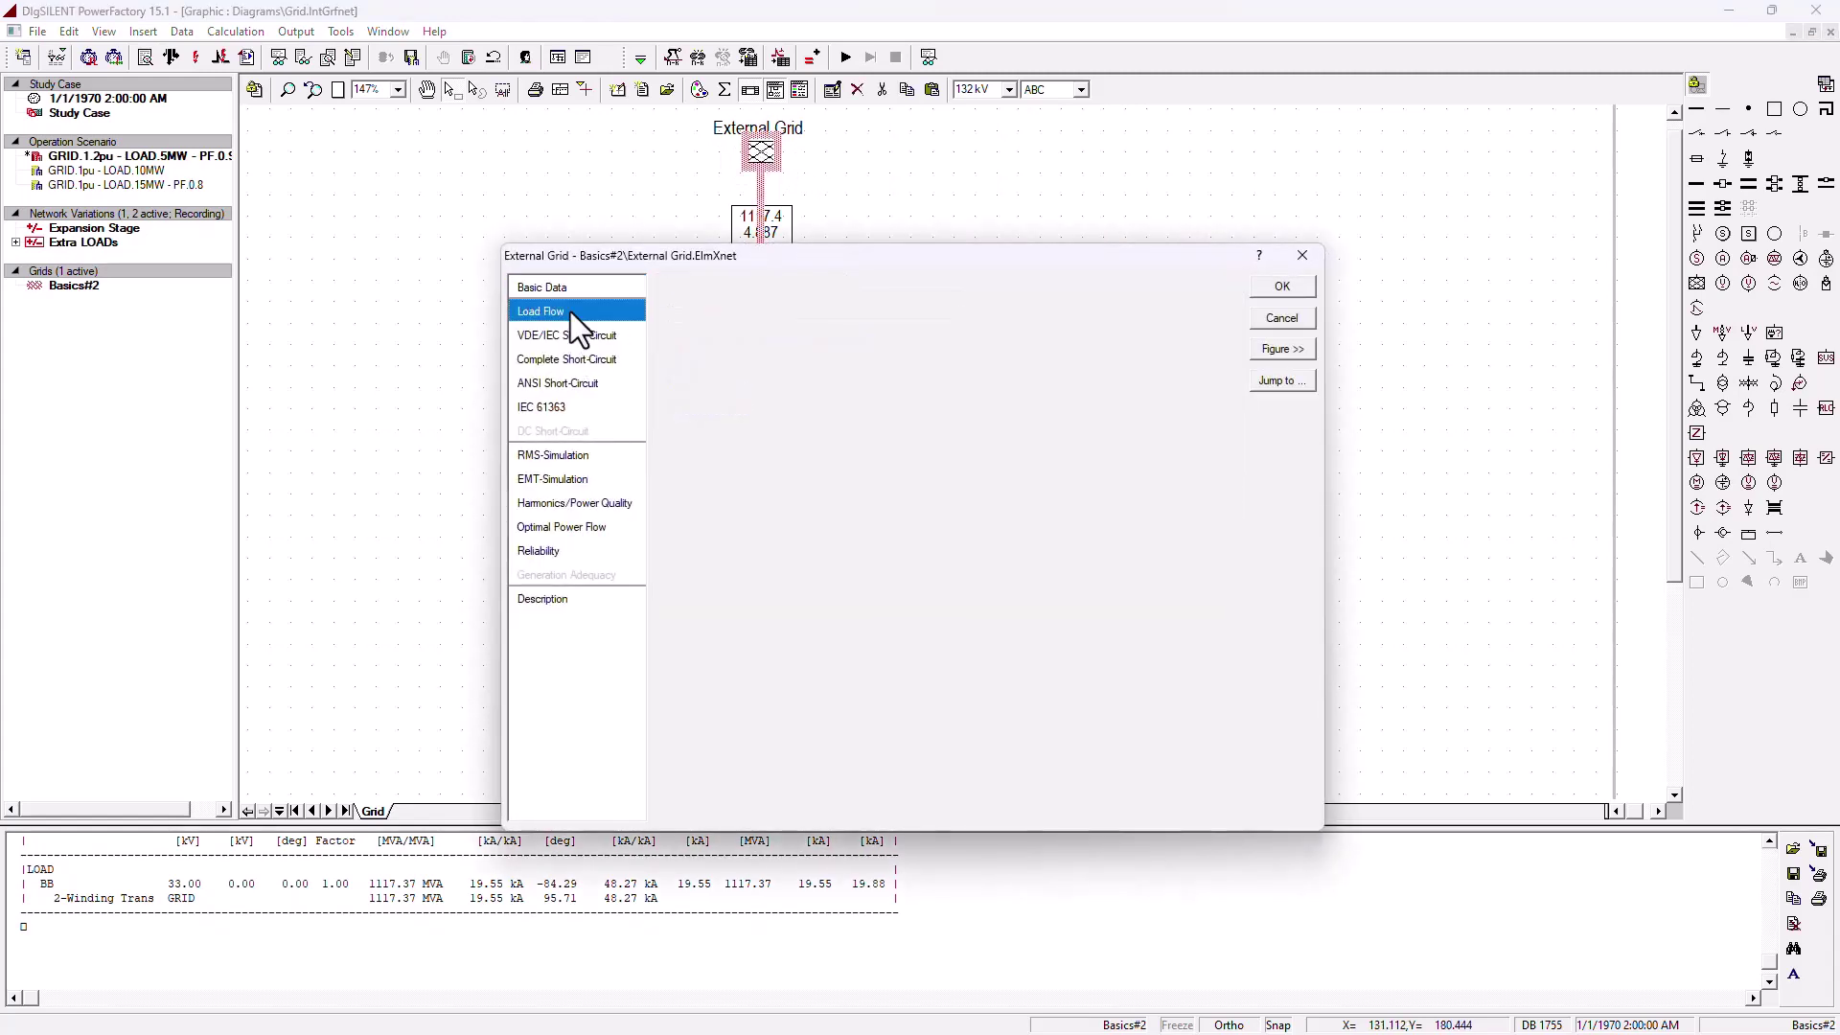
{"action": "left_click", "coordinate": [791, 292]}
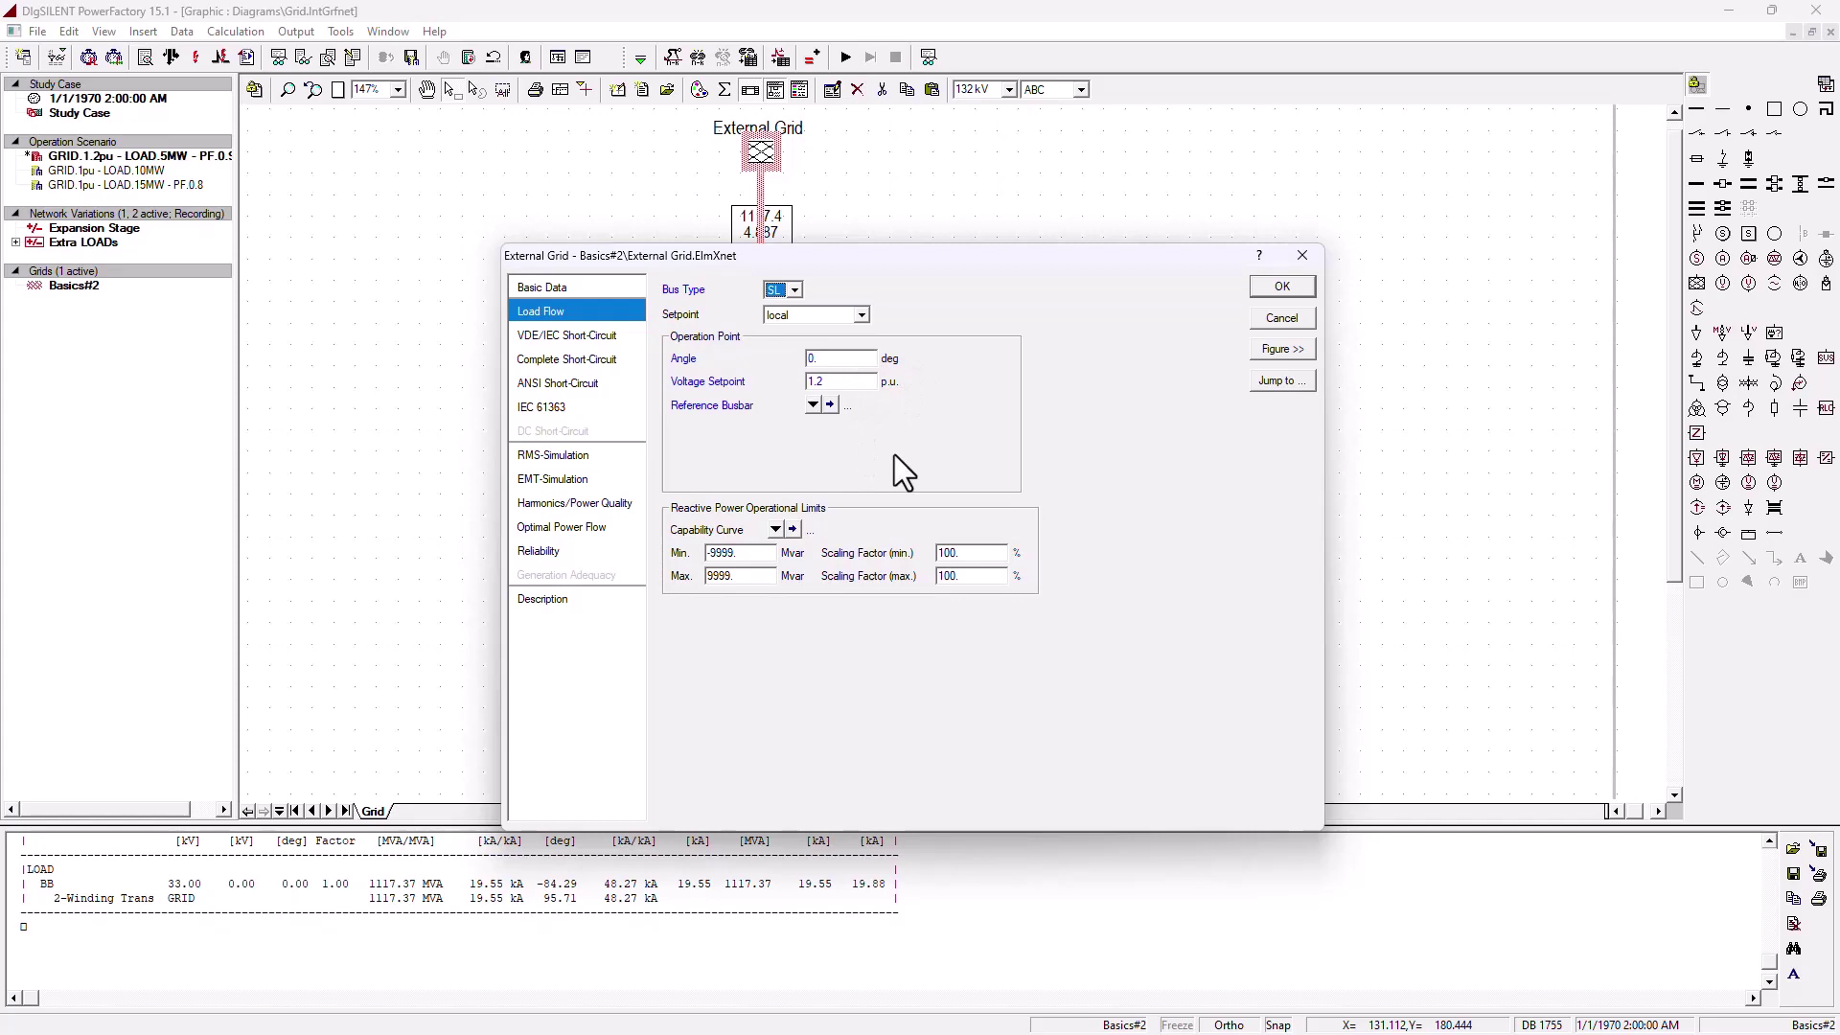
{"action": "left_click", "coordinate": [561, 288]}
{"action": "left_click", "coordinate": [560, 312]}
{"action": "left_click", "coordinate": [1274, 318]}
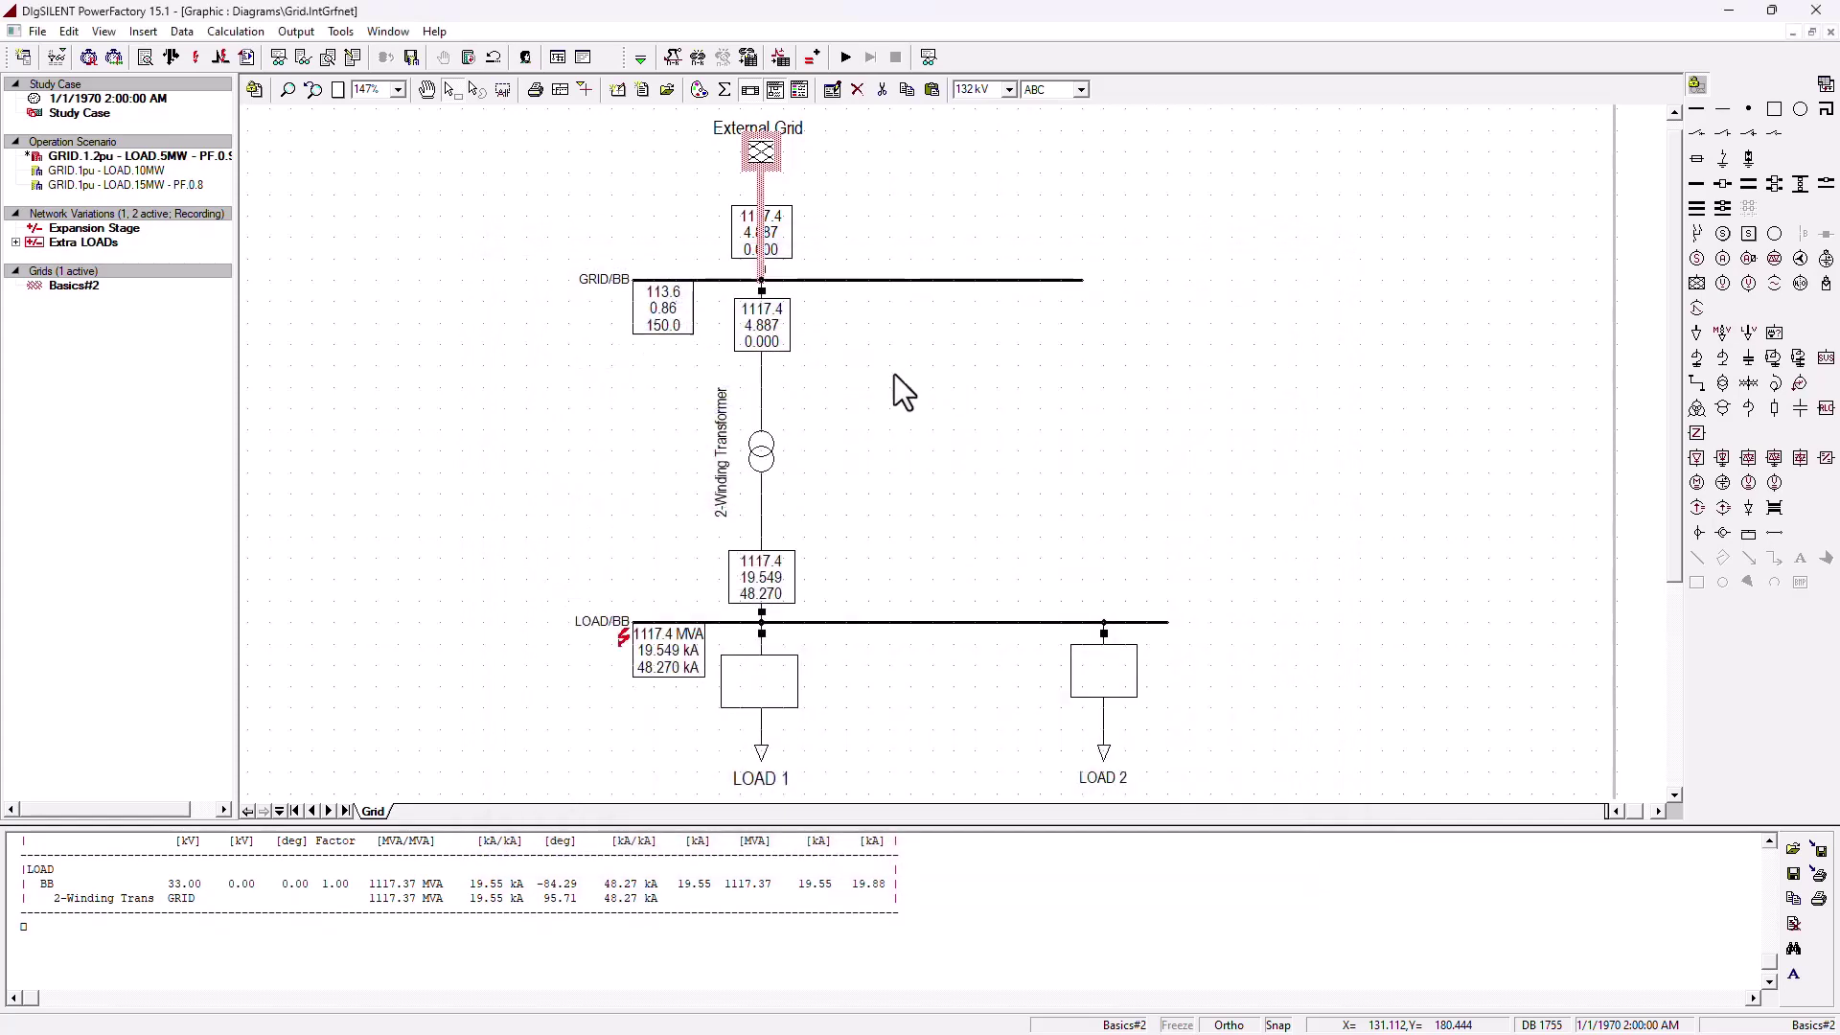
{"action": "double_click", "coordinate": [880, 284]}
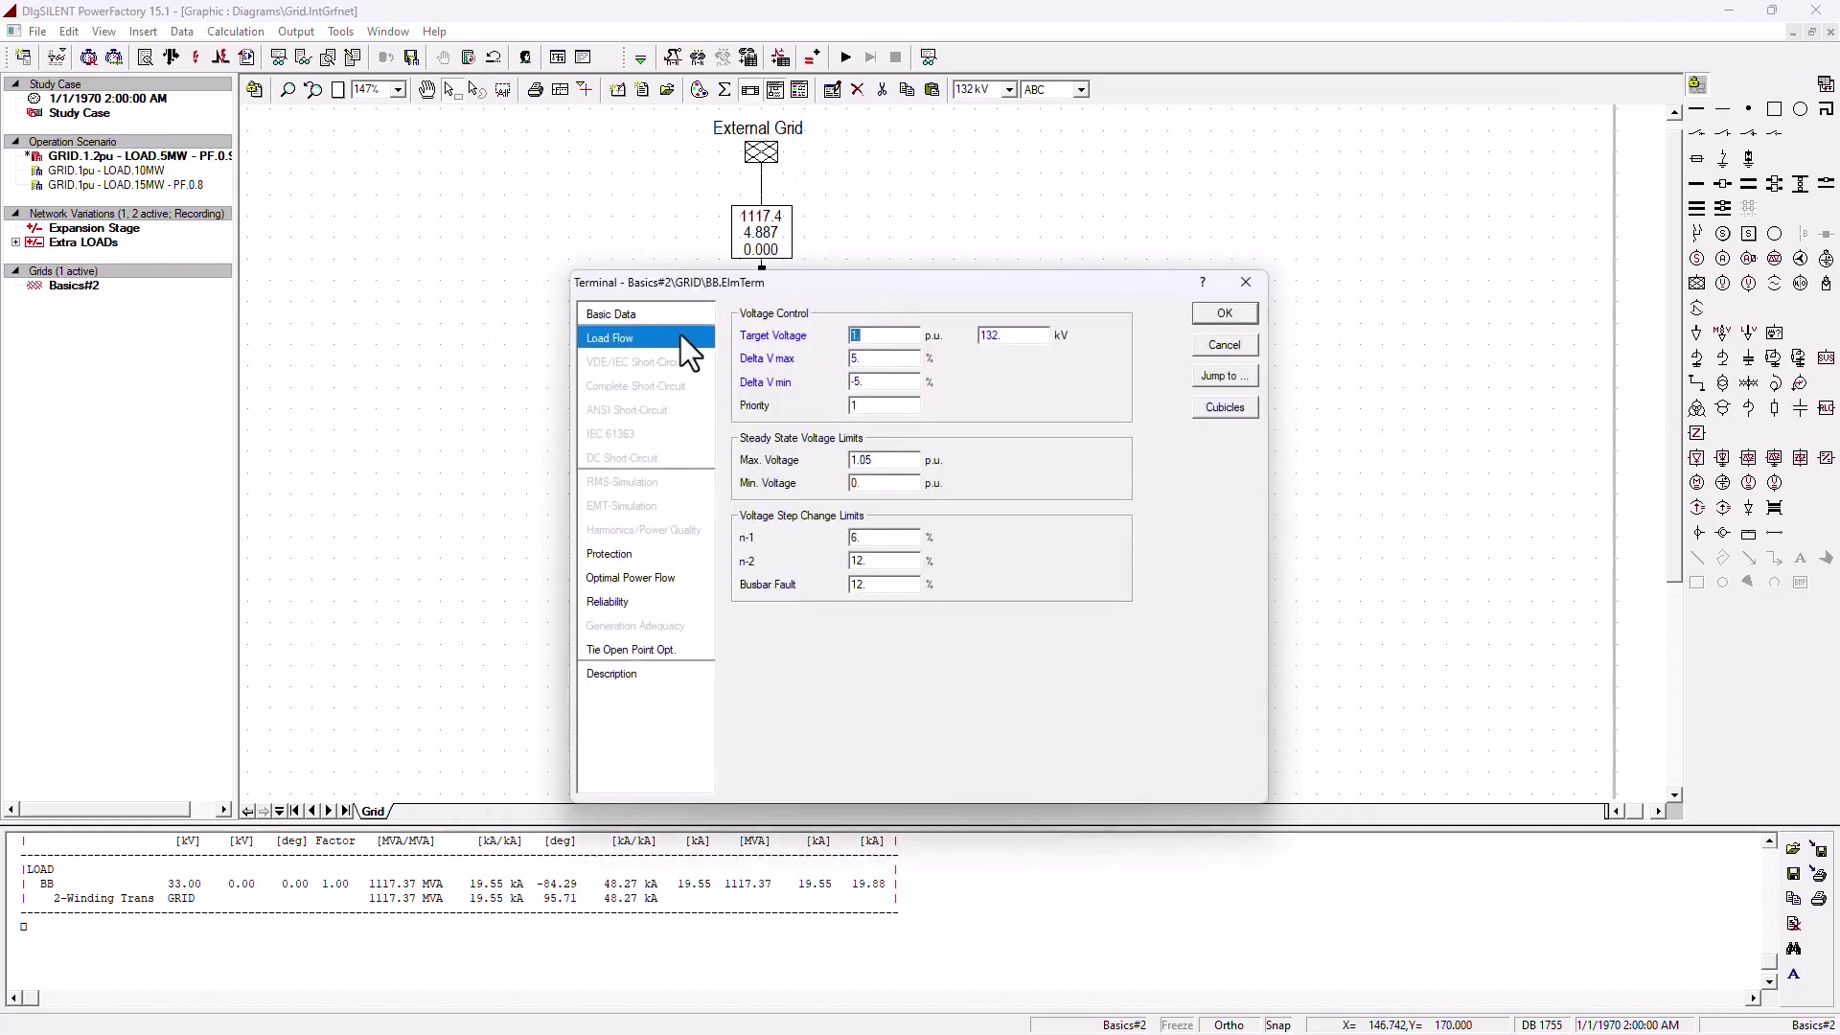
{"action": "left_click", "coordinate": [662, 319]}
{"action": "double_click", "coordinate": [872, 522]}
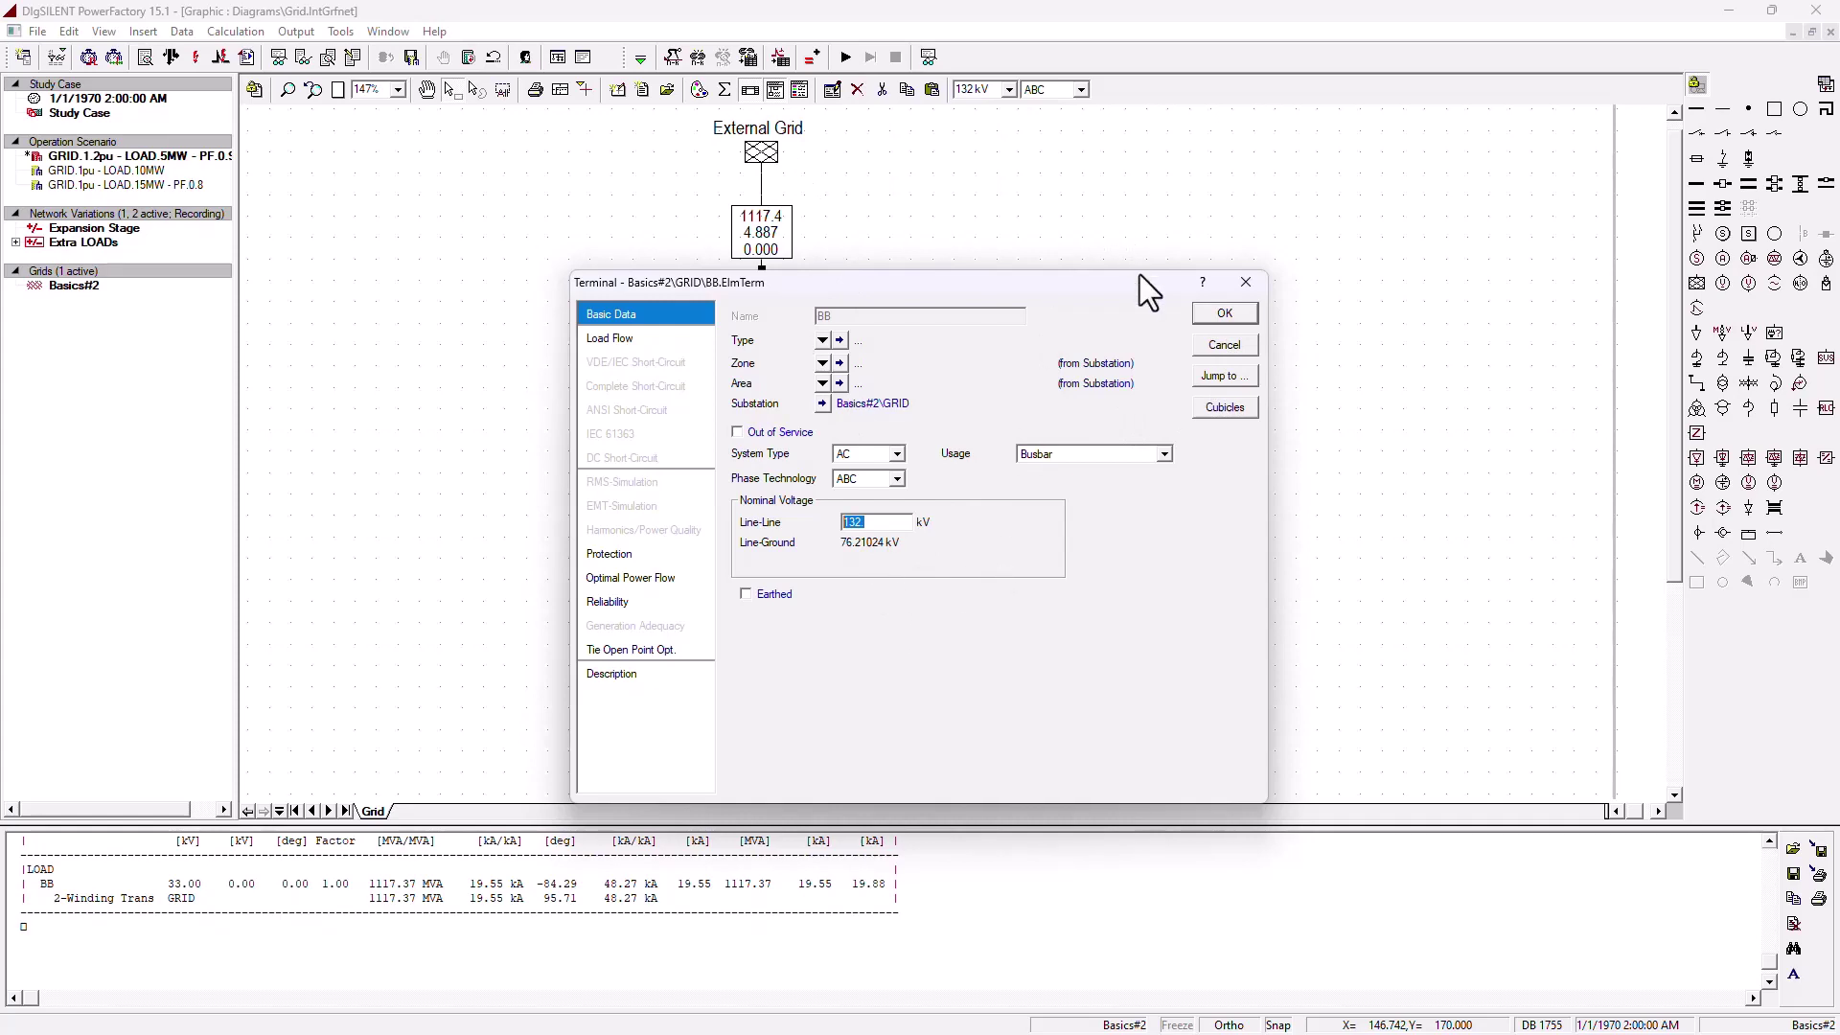
{"action": "left_click", "coordinate": [1231, 344]}
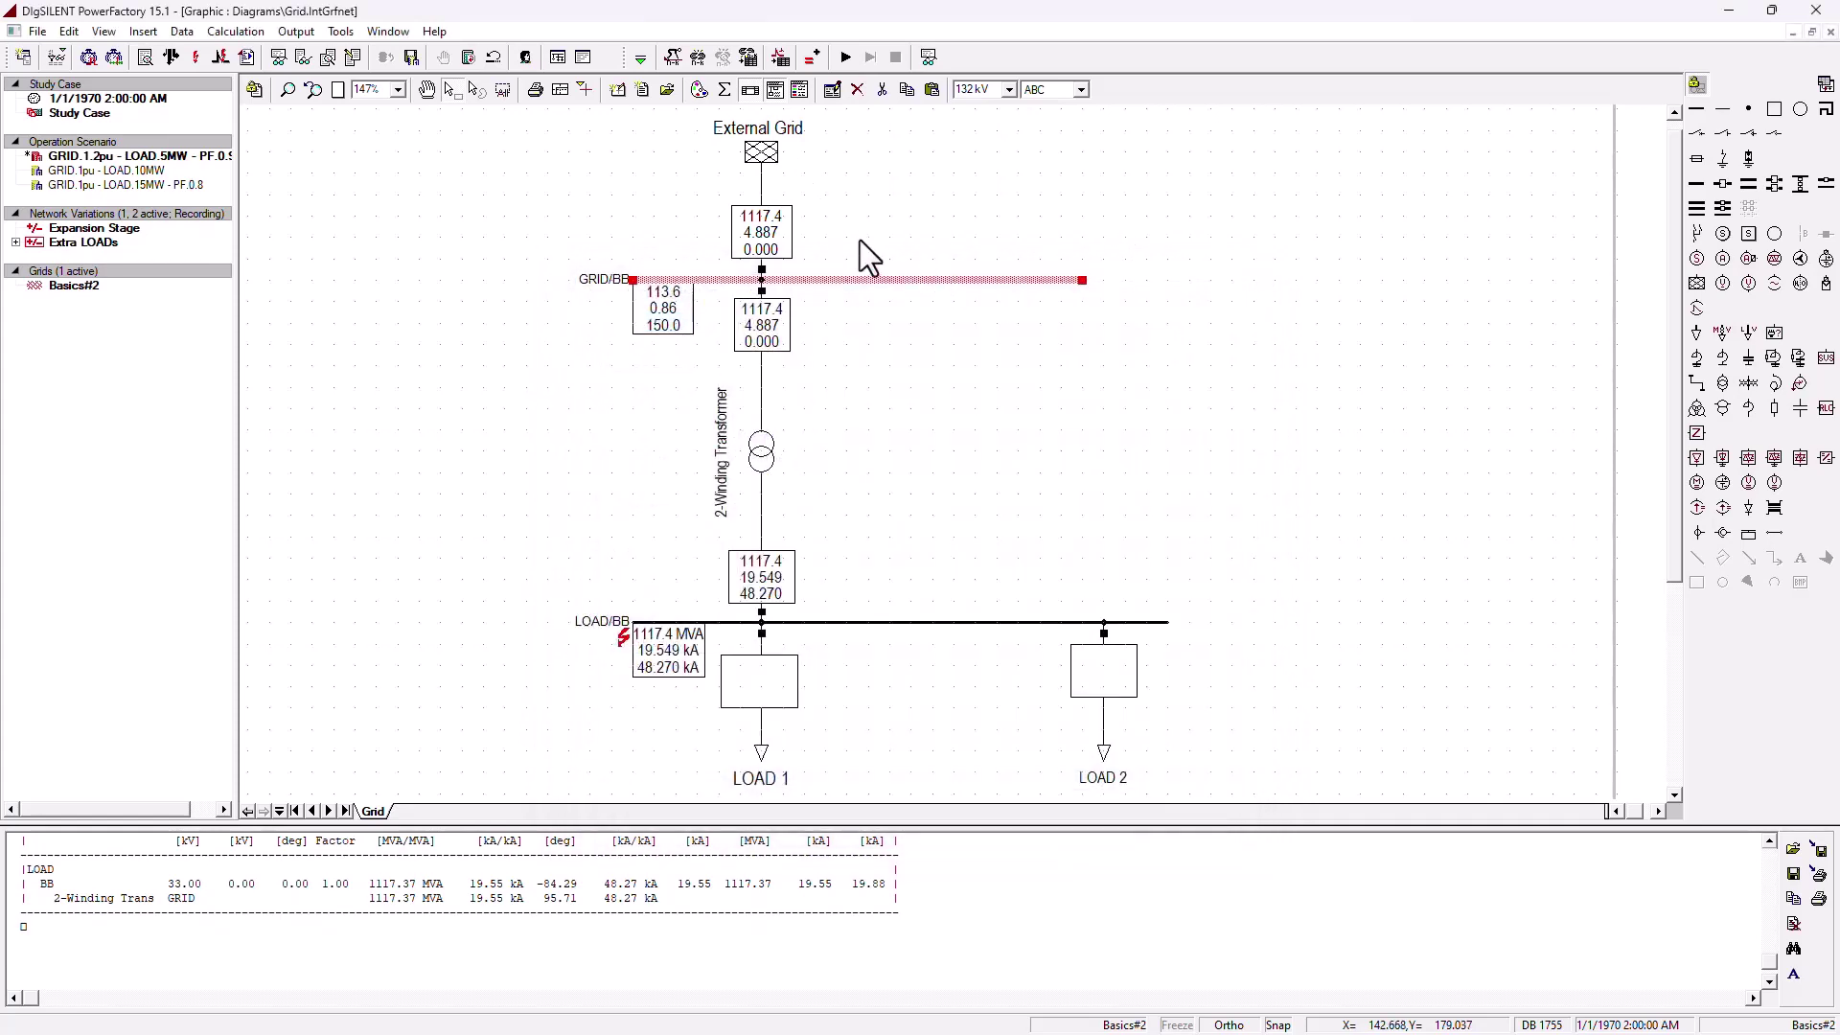
Step: Change the External Grid's load-flow voltage setpoint from 1.2 to 1 p.u
{"action": "double_click", "coordinate": [766, 150]}
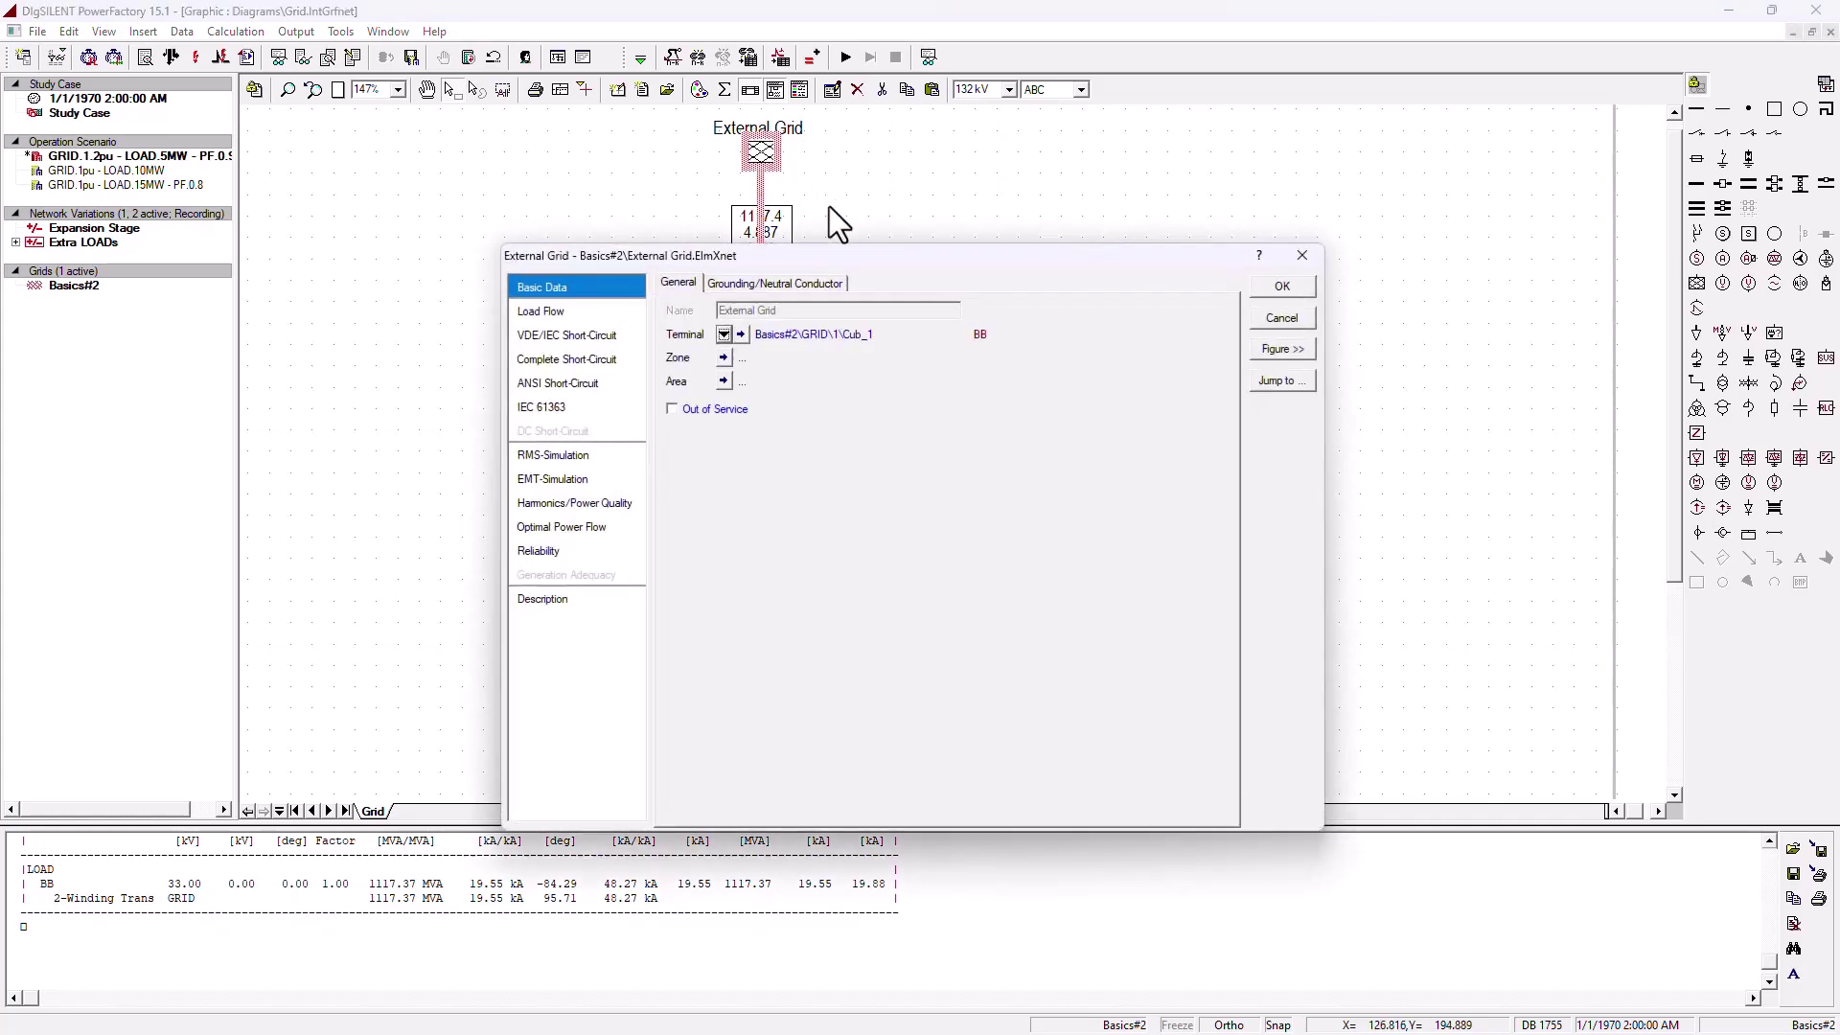
{"action": "left_click", "coordinate": [581, 309]}
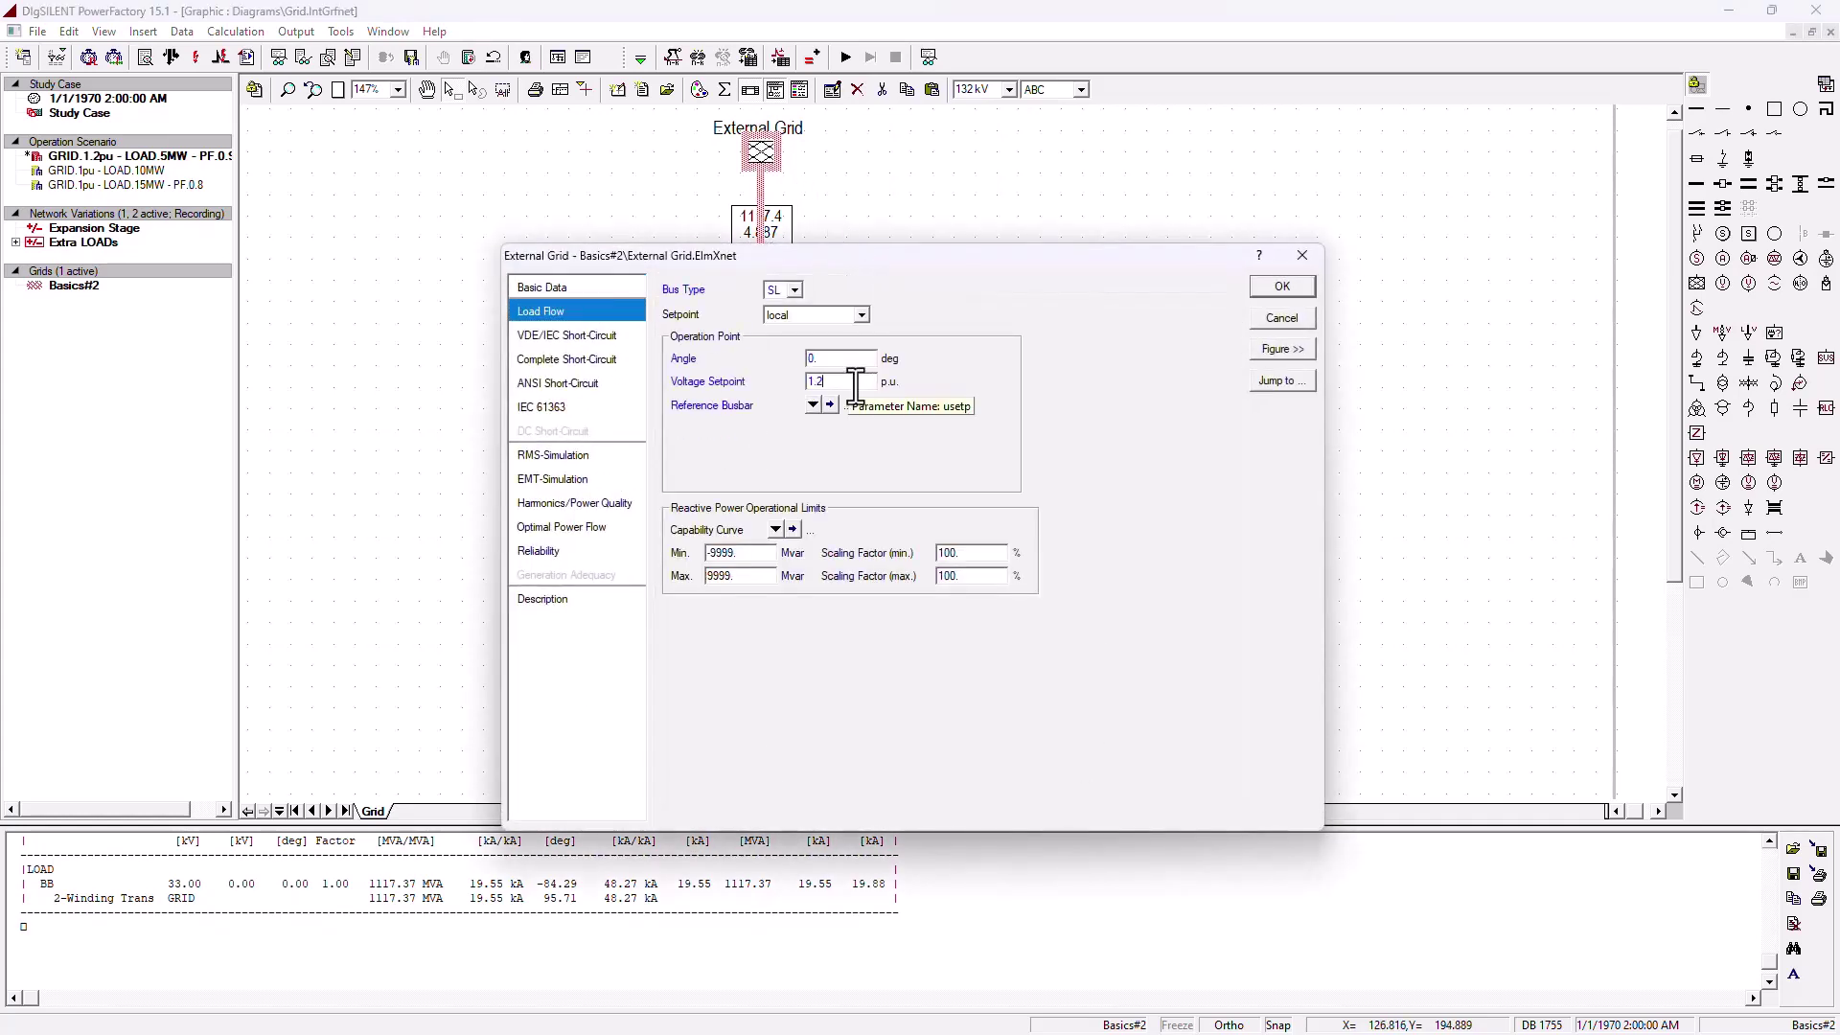
{"action": "left_click", "coordinate": [746, 386]}
{"action": "type", "text": "1"}
{"action": "left_click", "coordinate": [1282, 287]}
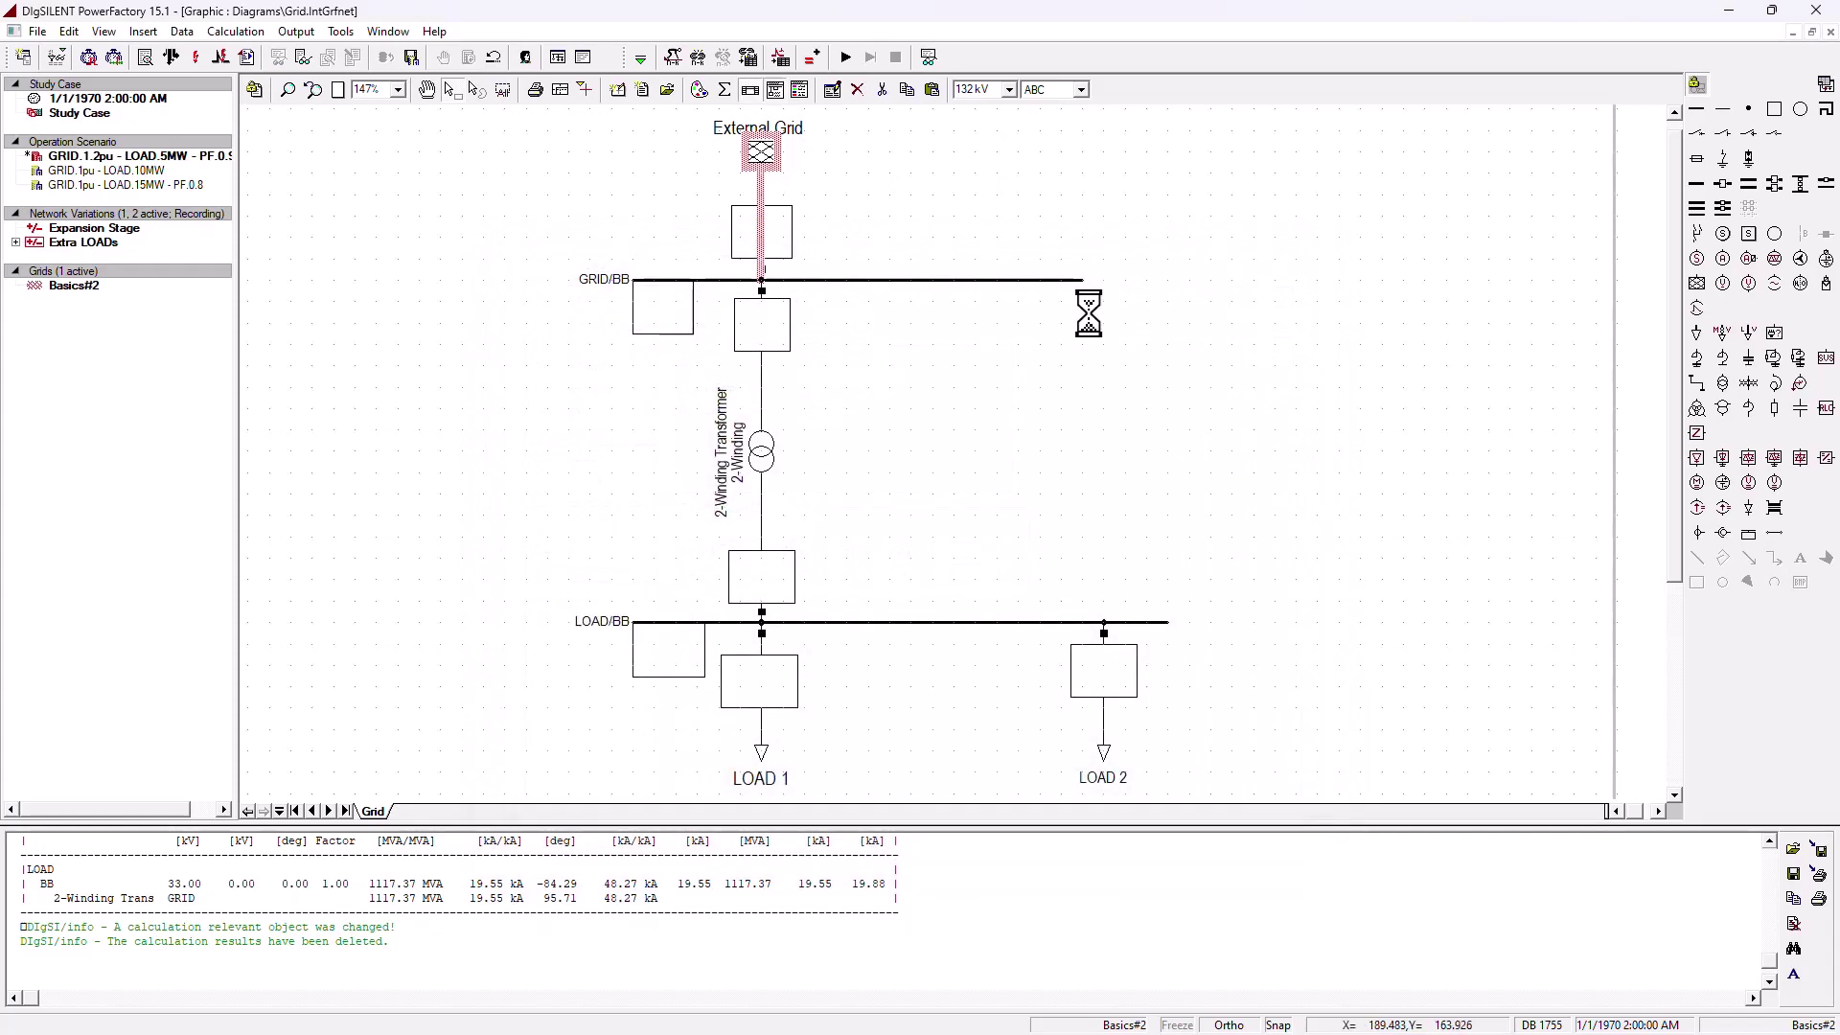
Step: Run the load flow, showing GRID/BB at 132.0 kV and LOAD/BB at 33.0 kV
{"action": "left_click", "coordinate": [172, 54]}
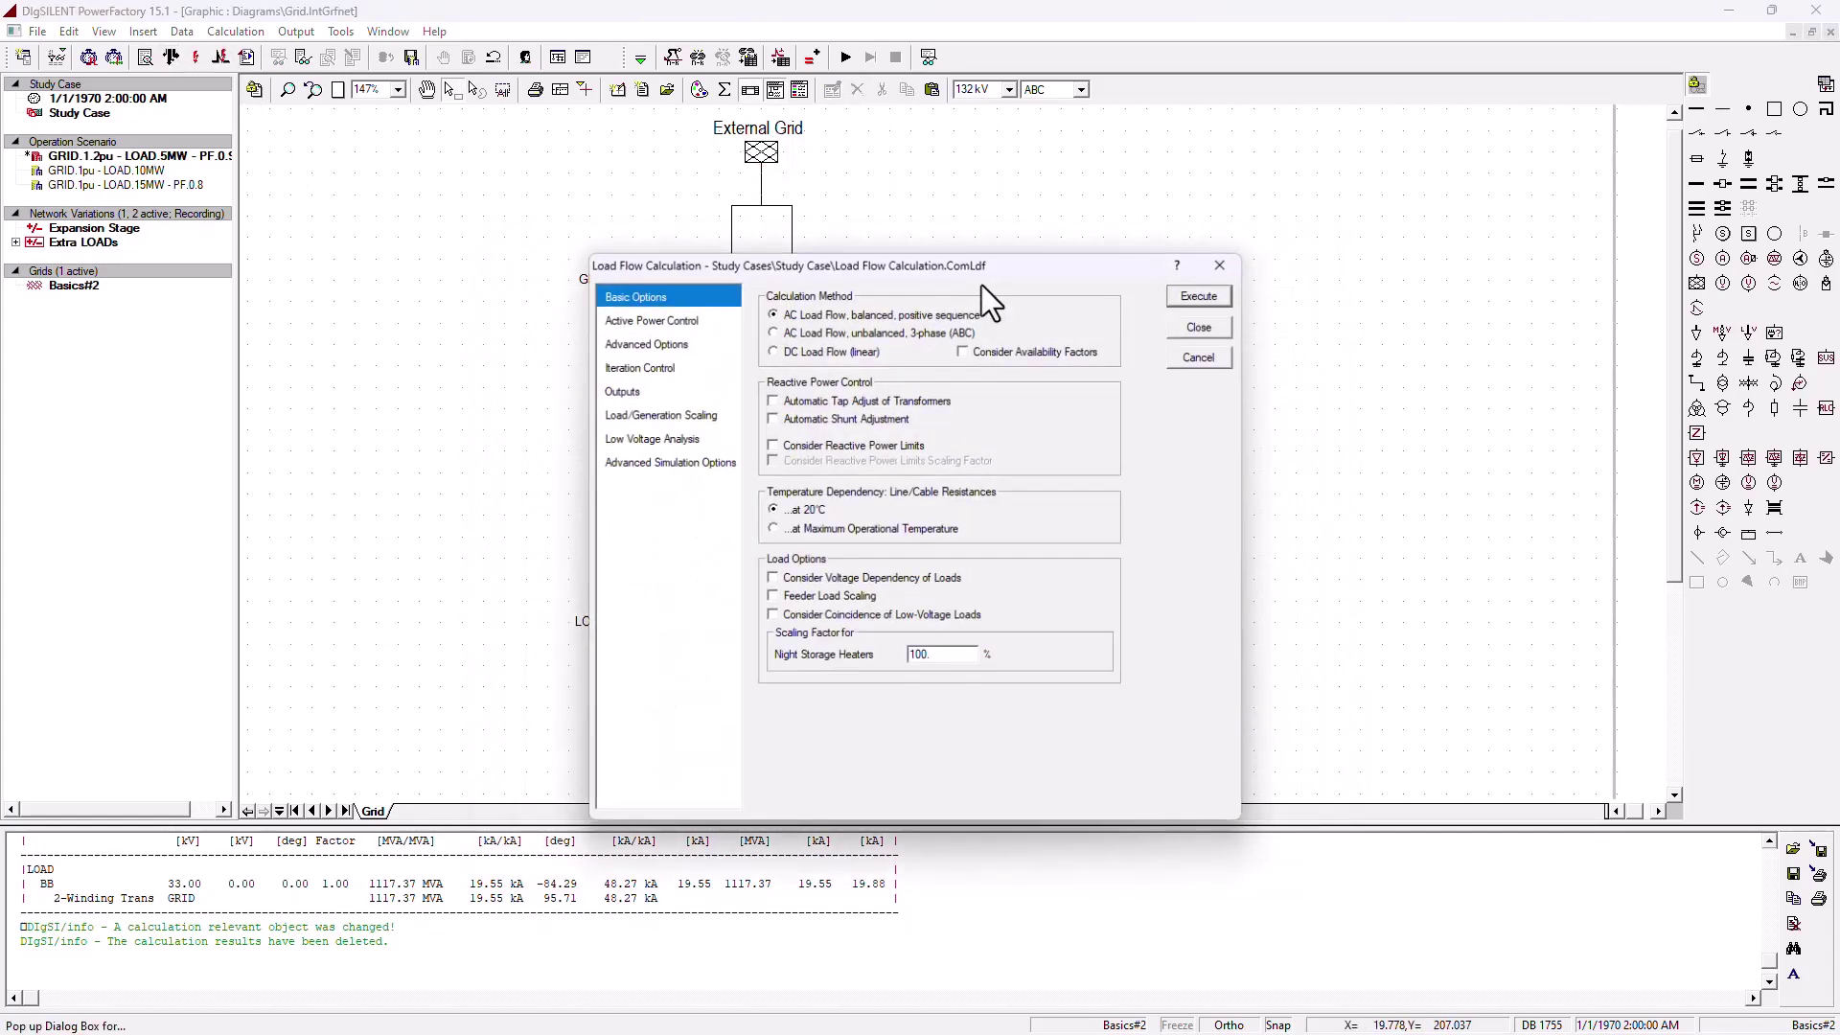
{"action": "left_click", "coordinate": [1227, 297]}
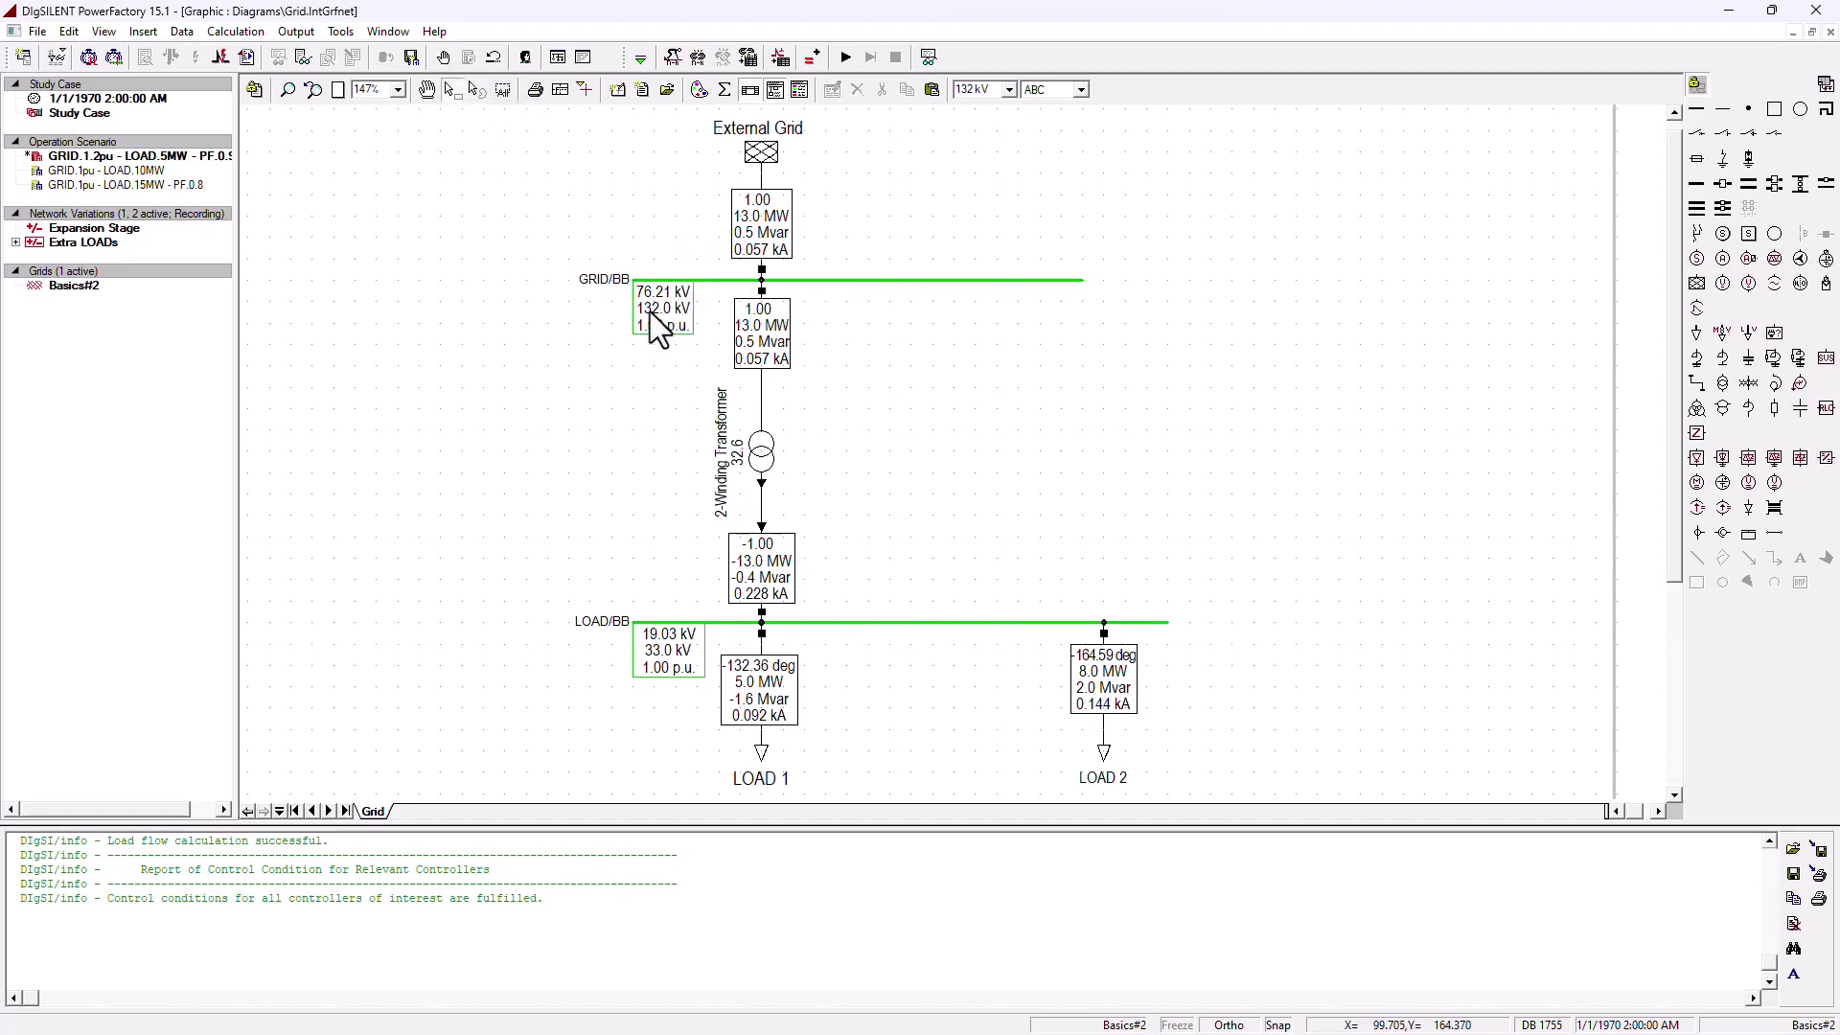
{"action": "mouse_move", "coordinate": [668, 314]}
{"action": "left_click", "coordinate": [766, 158]}
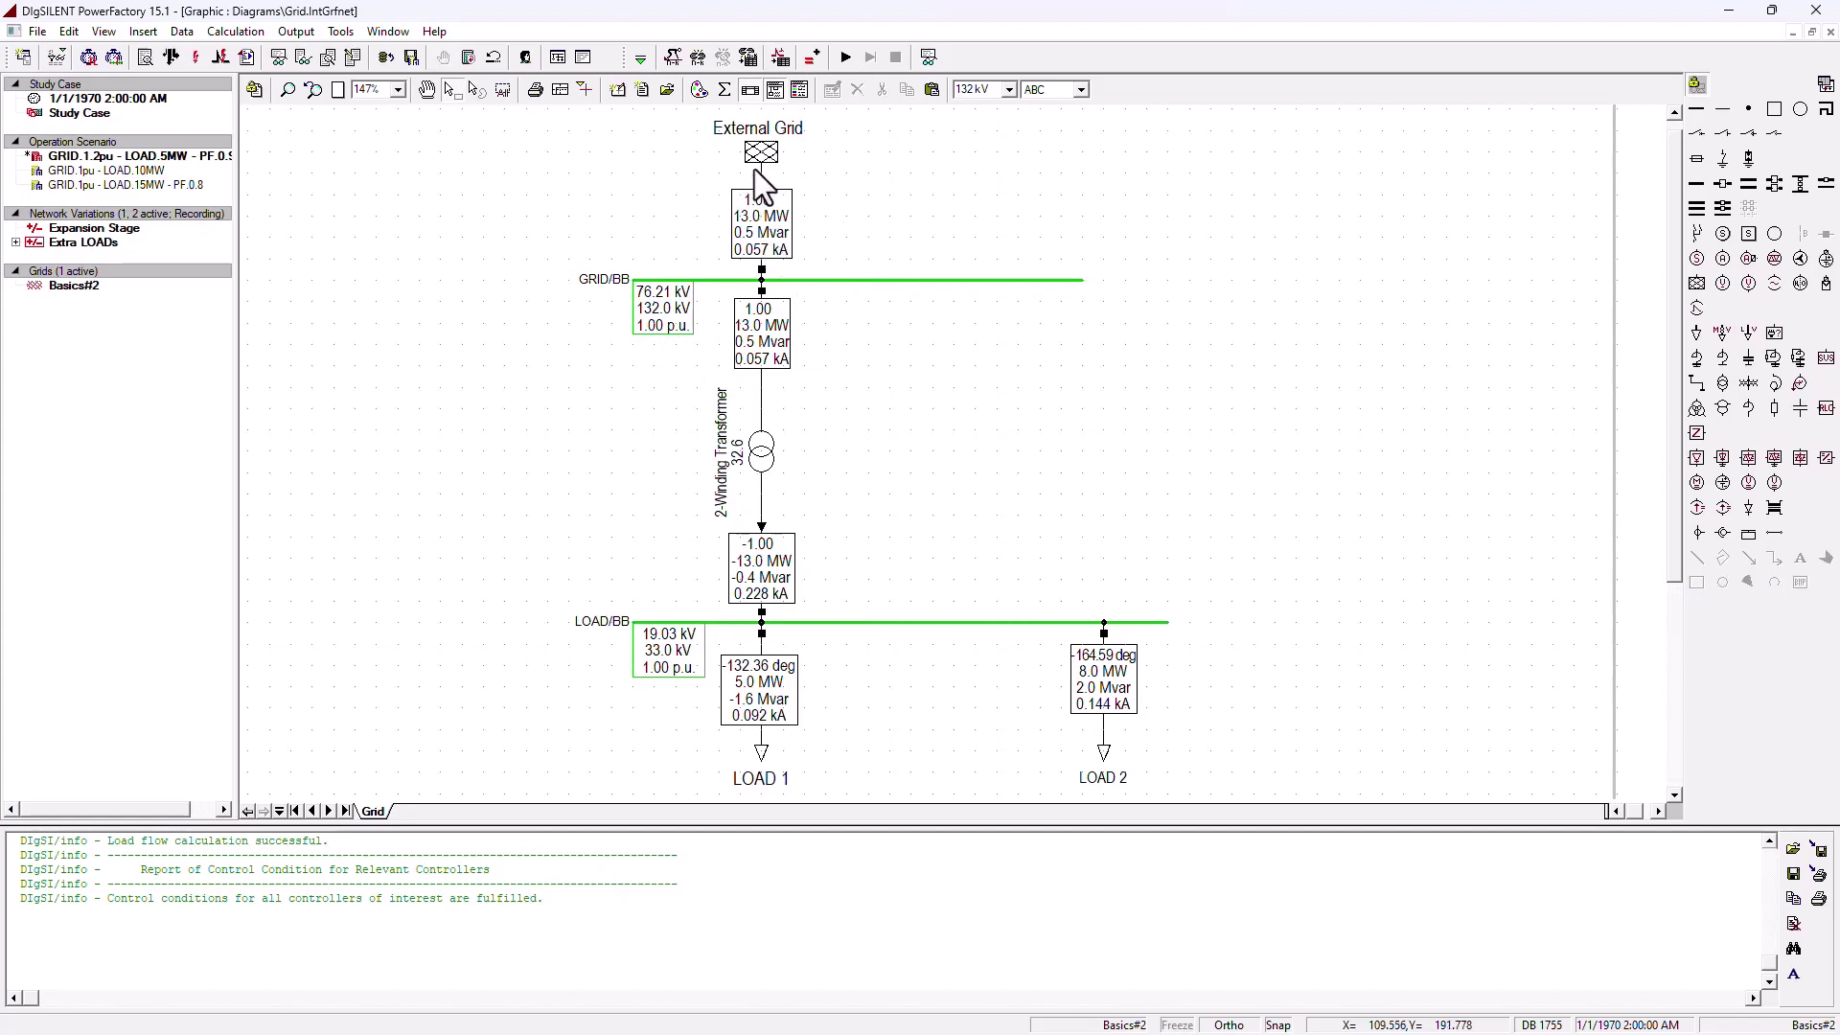
Step: Change the External Grid's voltage setpoint from 1 back to 1.2 p.u
{"action": "double_click", "coordinate": [765, 153]}
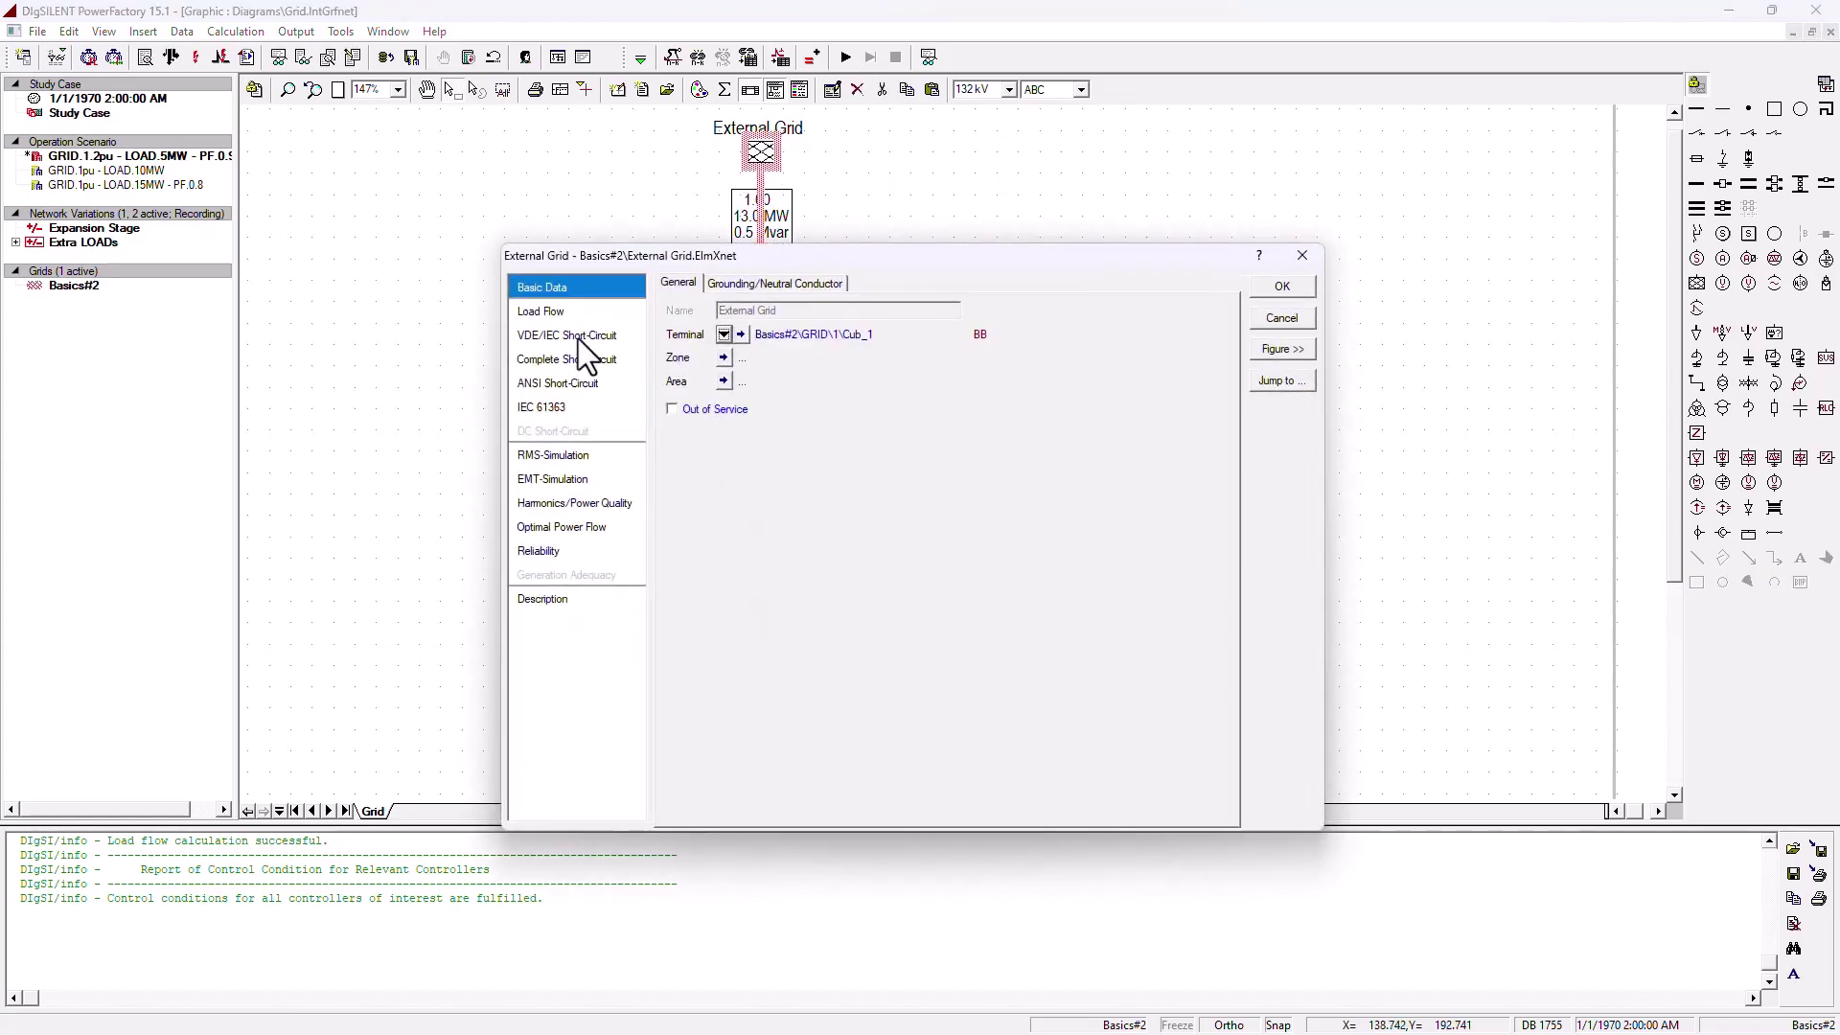
{"action": "left_click", "coordinate": [560, 314]}
{"action": "left_click", "coordinate": [831, 381]}
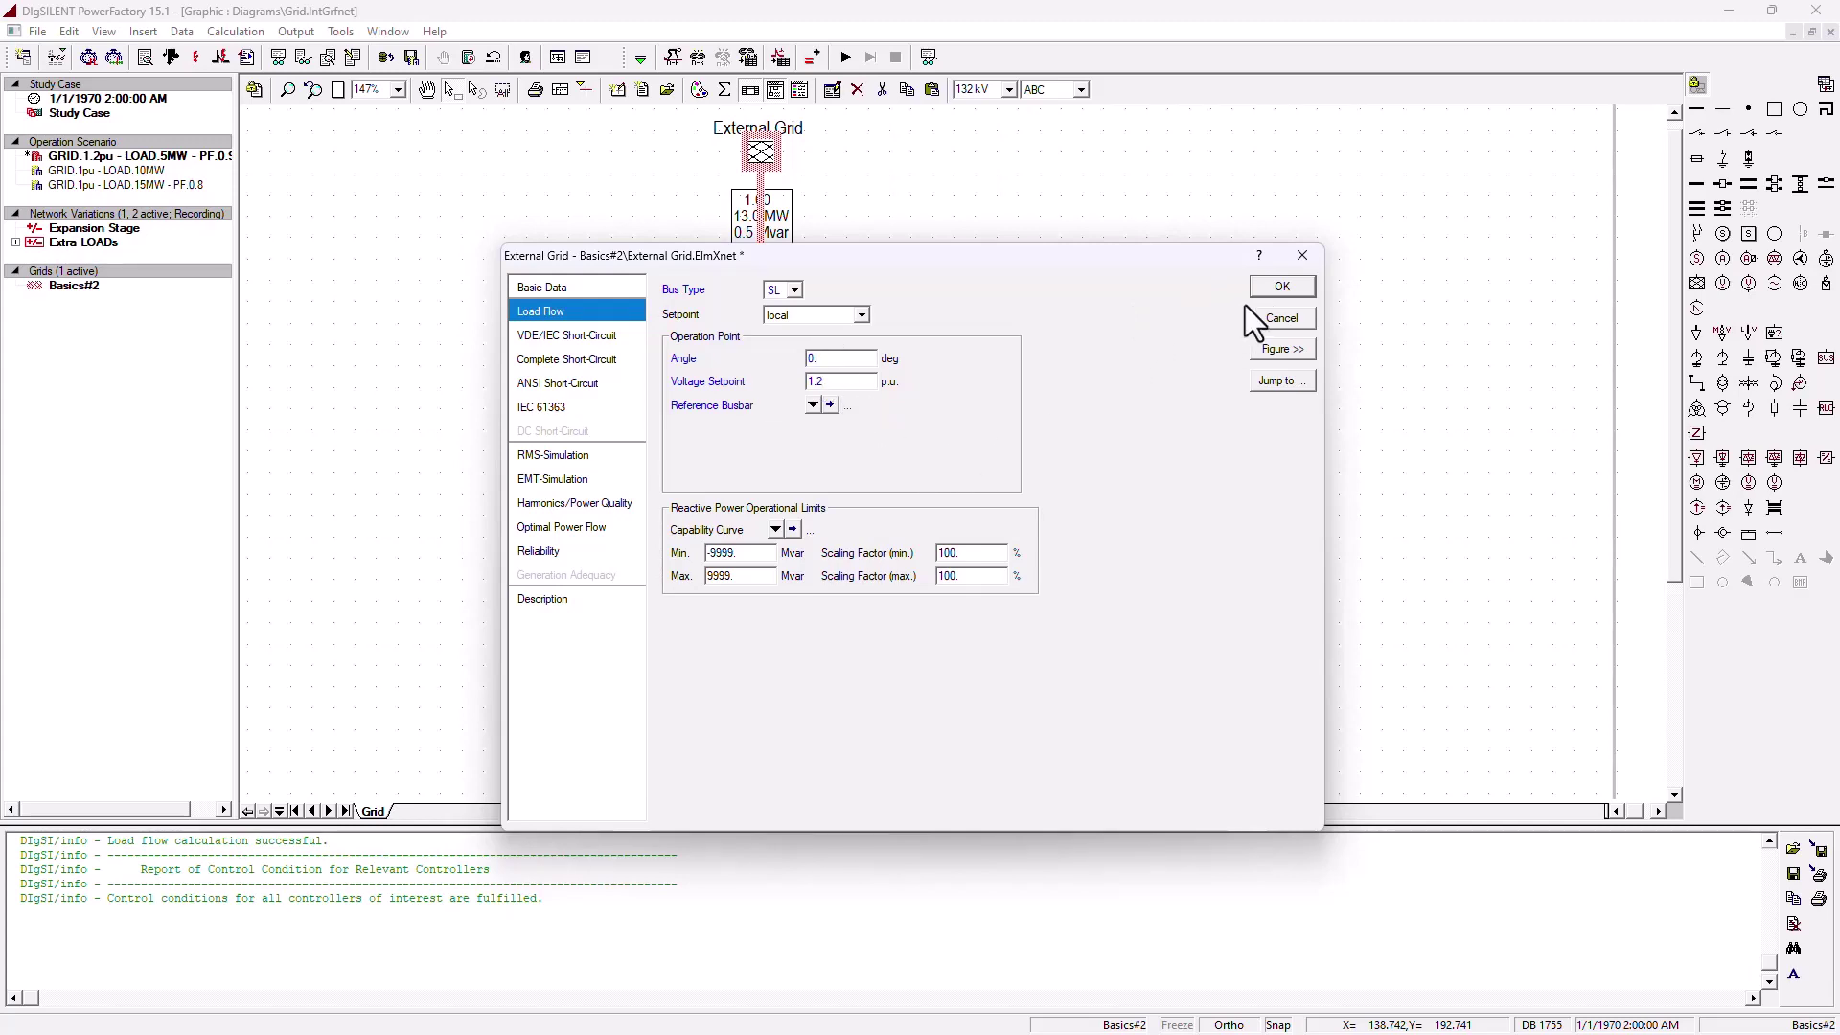
{"action": "left_click", "coordinate": [1263, 286]}
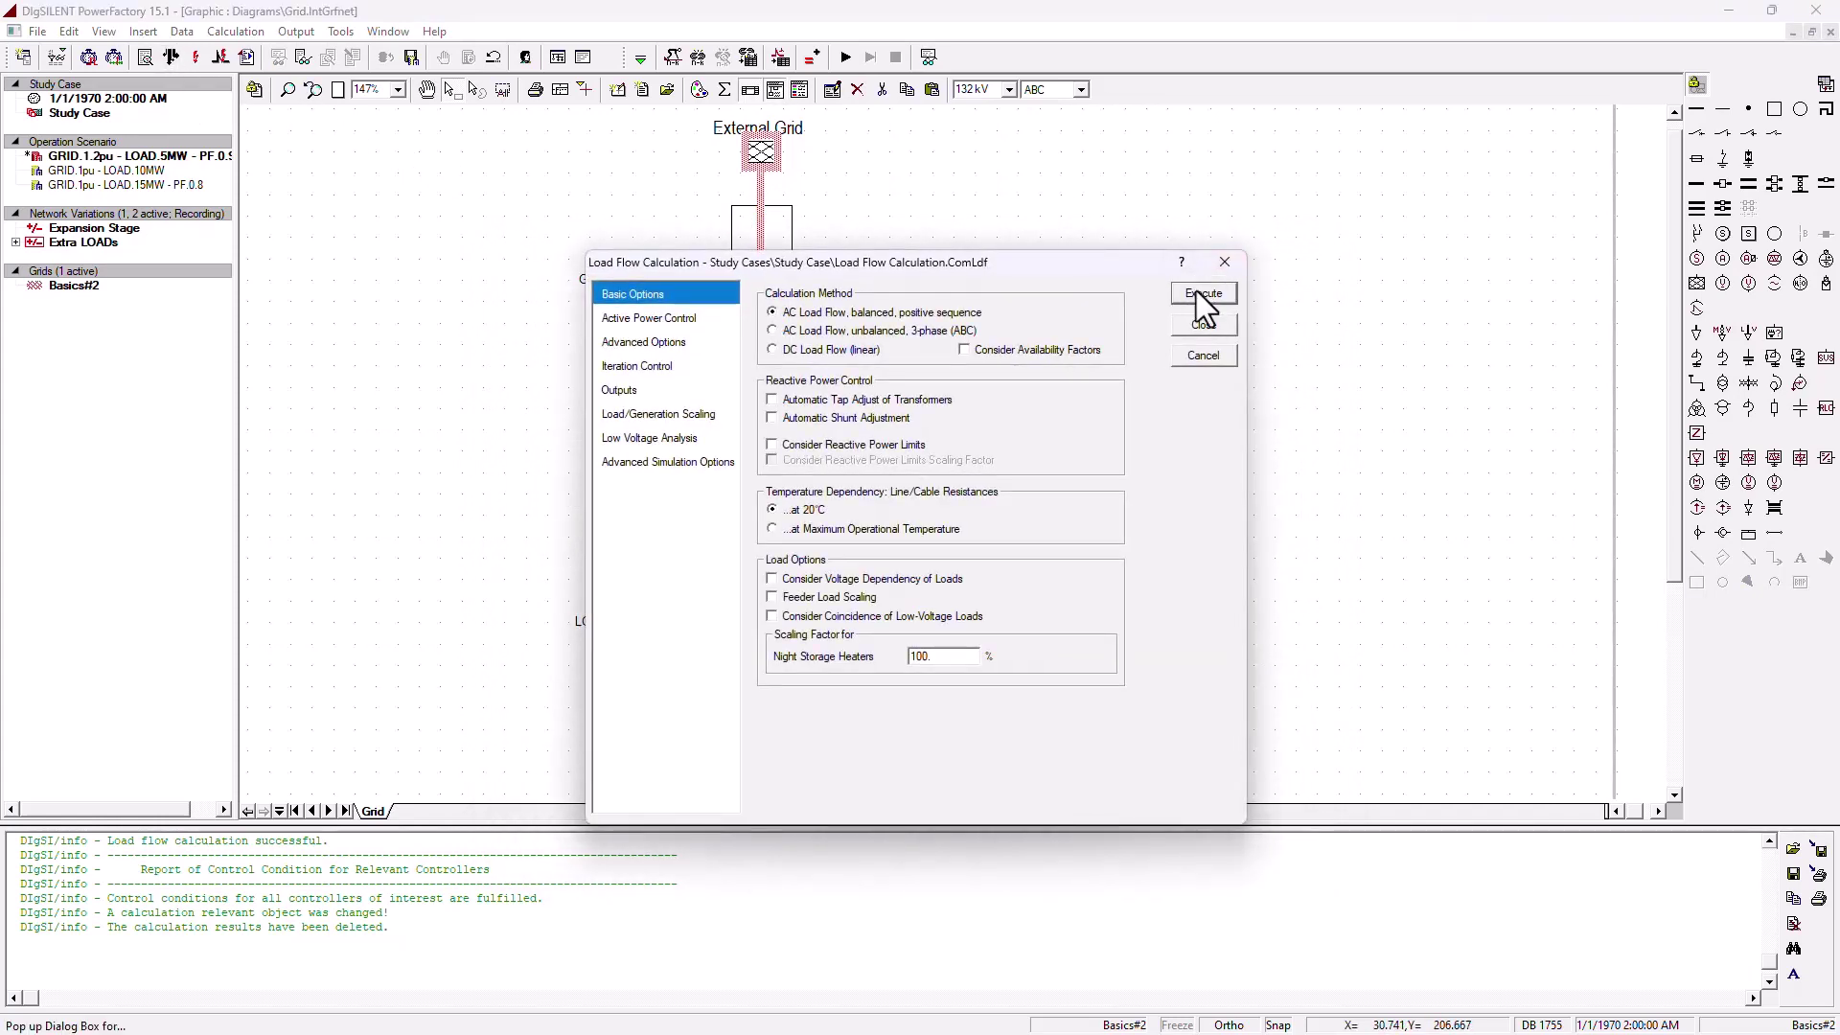
Step: Execute the load flow and check the GRID/BB and External Grid result values
{"action": "left_click", "coordinate": [1198, 294]}
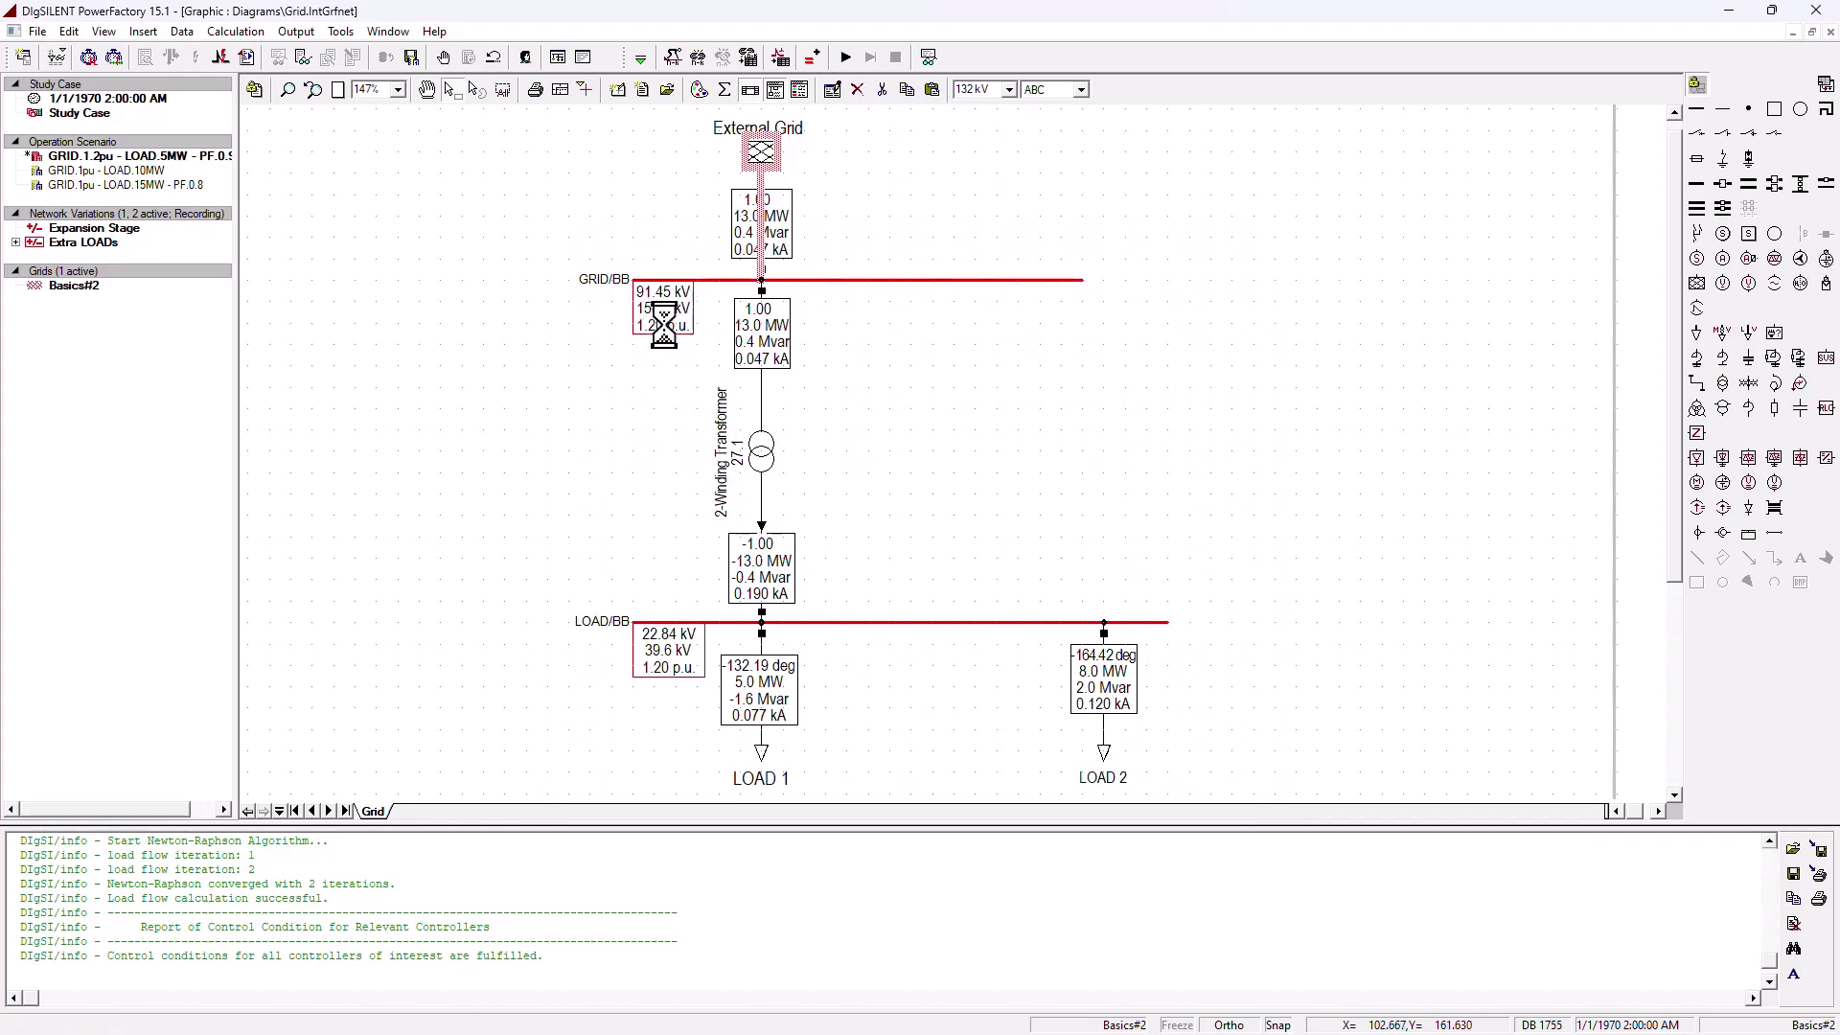
{"action": "mouse_move", "coordinate": [664, 326]}
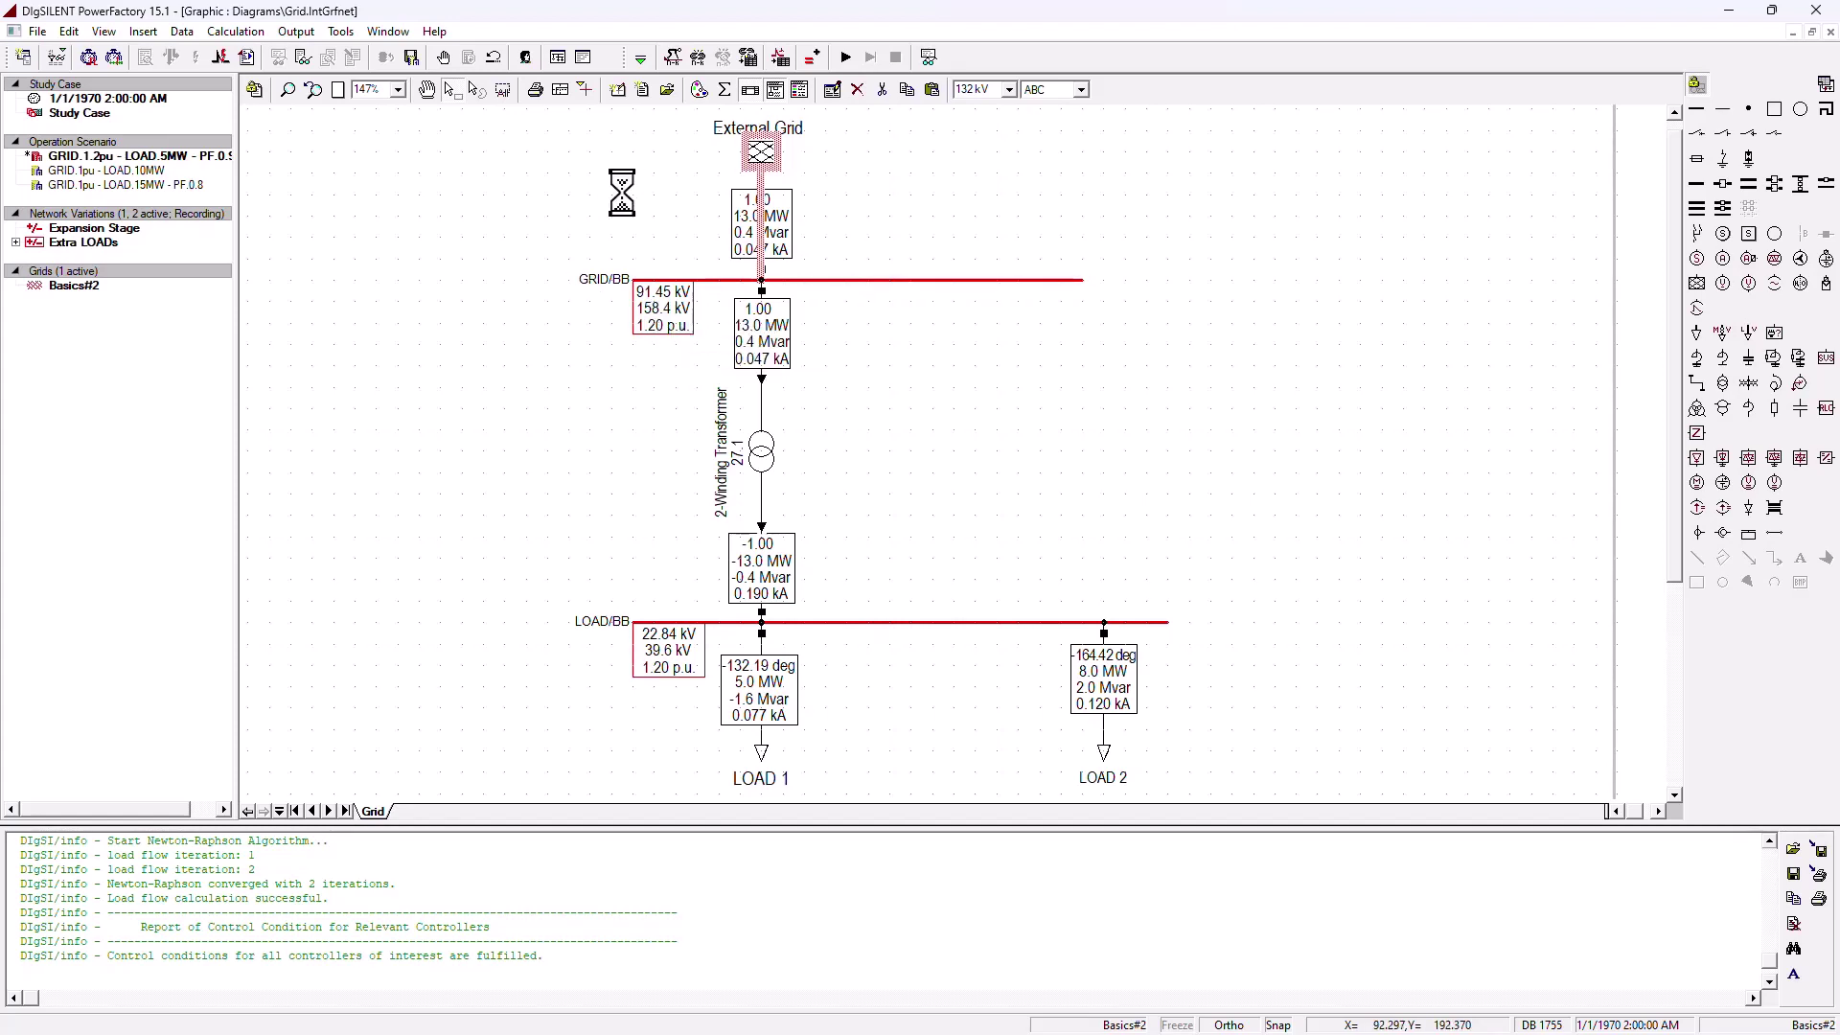
{"action": "mouse_move", "coordinate": [778, 198]}
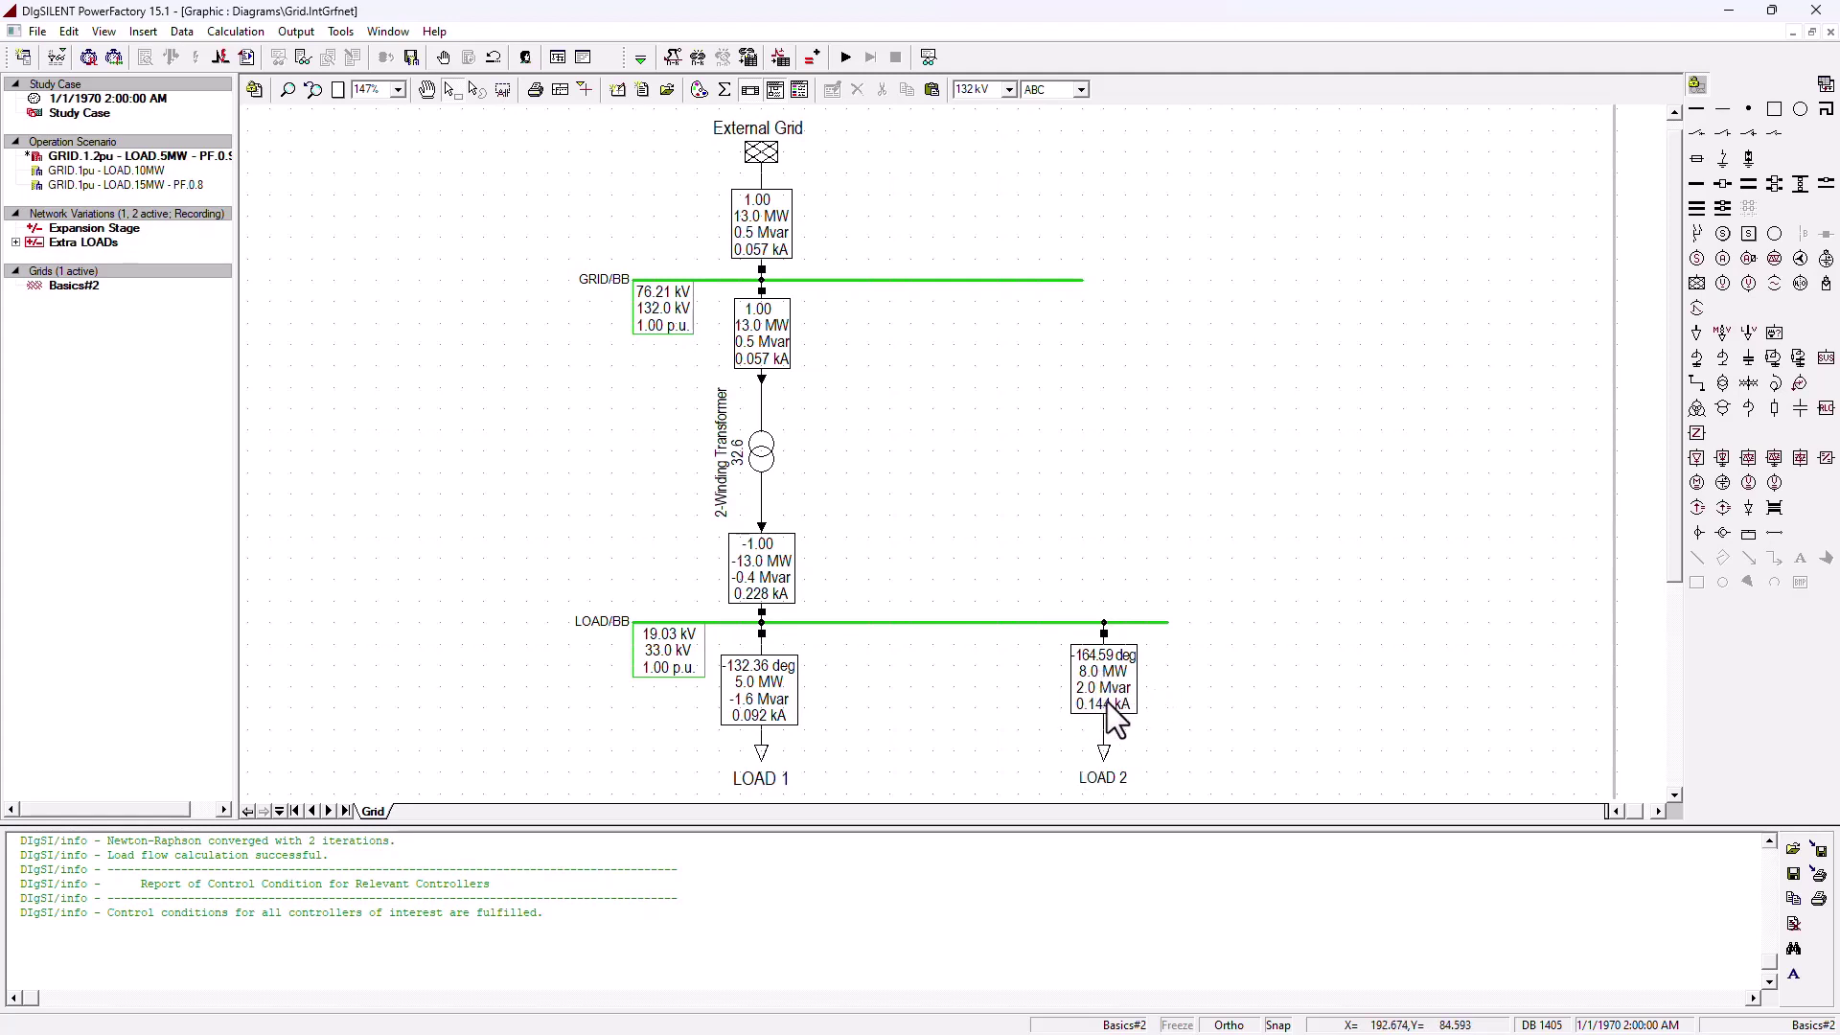
Step: Change LOAD 2's active power from 8 MW to 40 MW
{"action": "double_click", "coordinate": [1108, 753]}
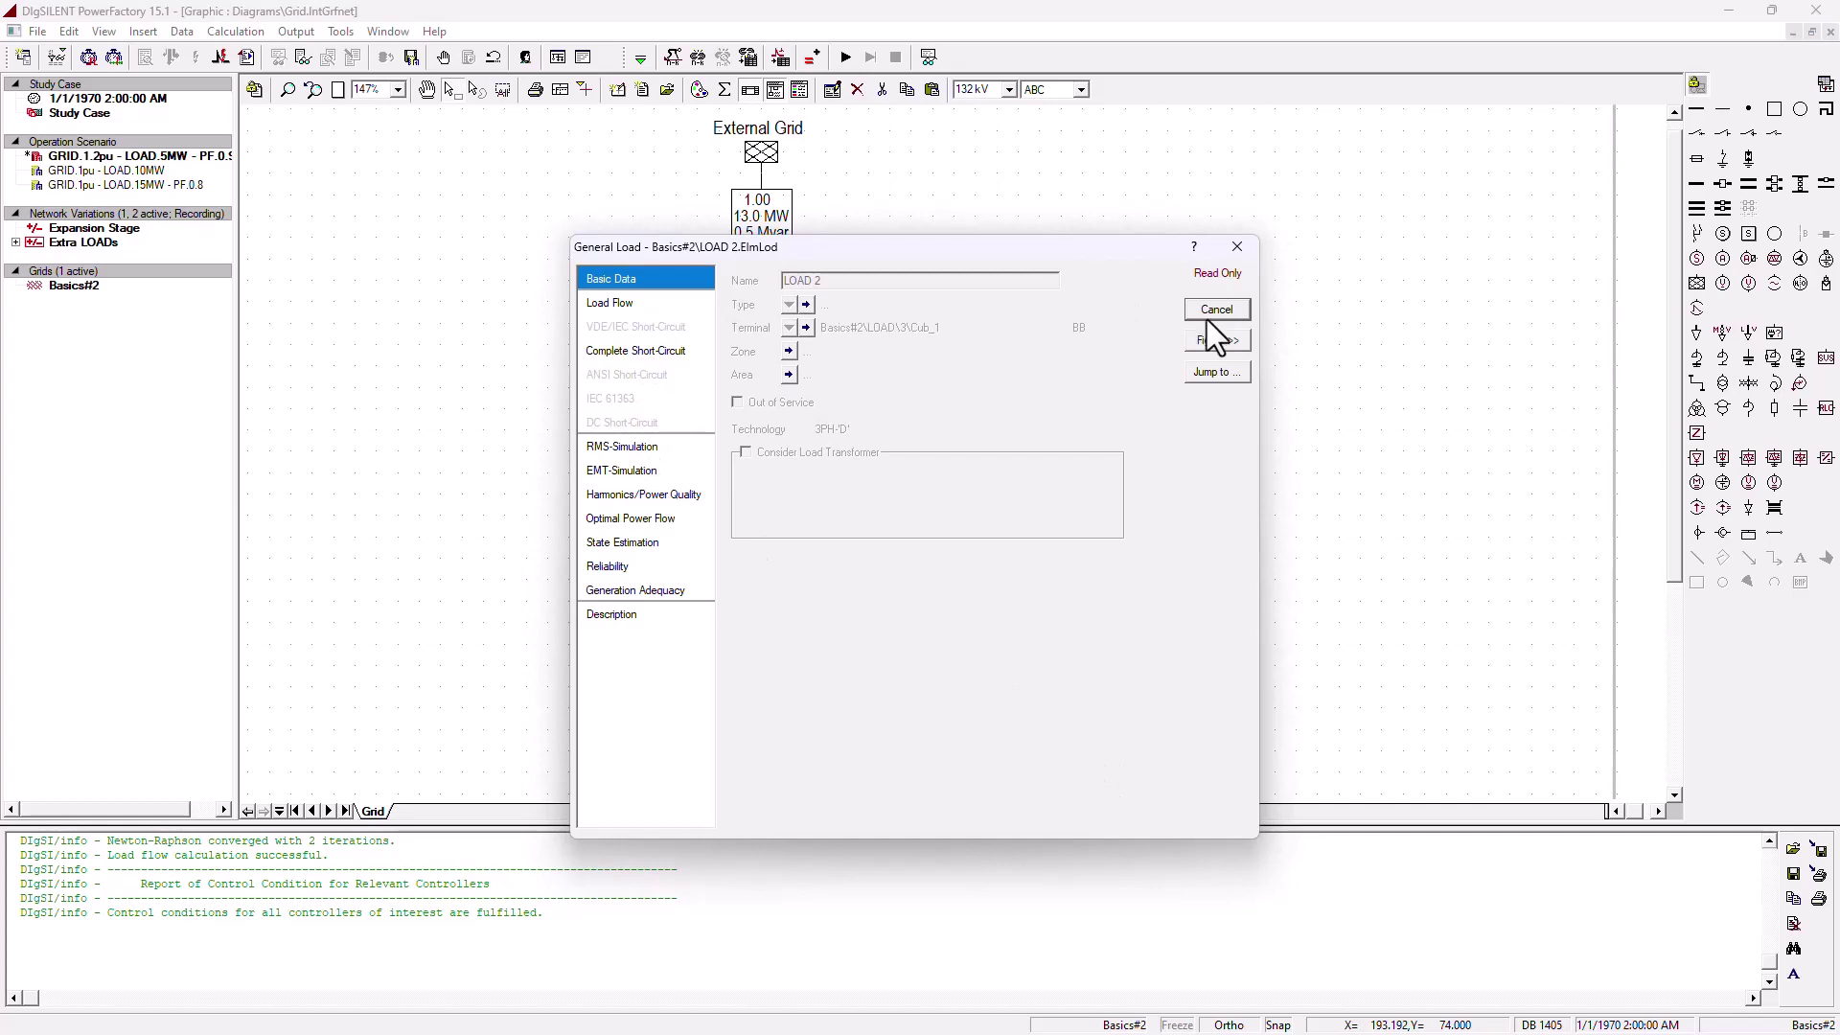
{"action": "left_click", "coordinate": [1208, 316]}
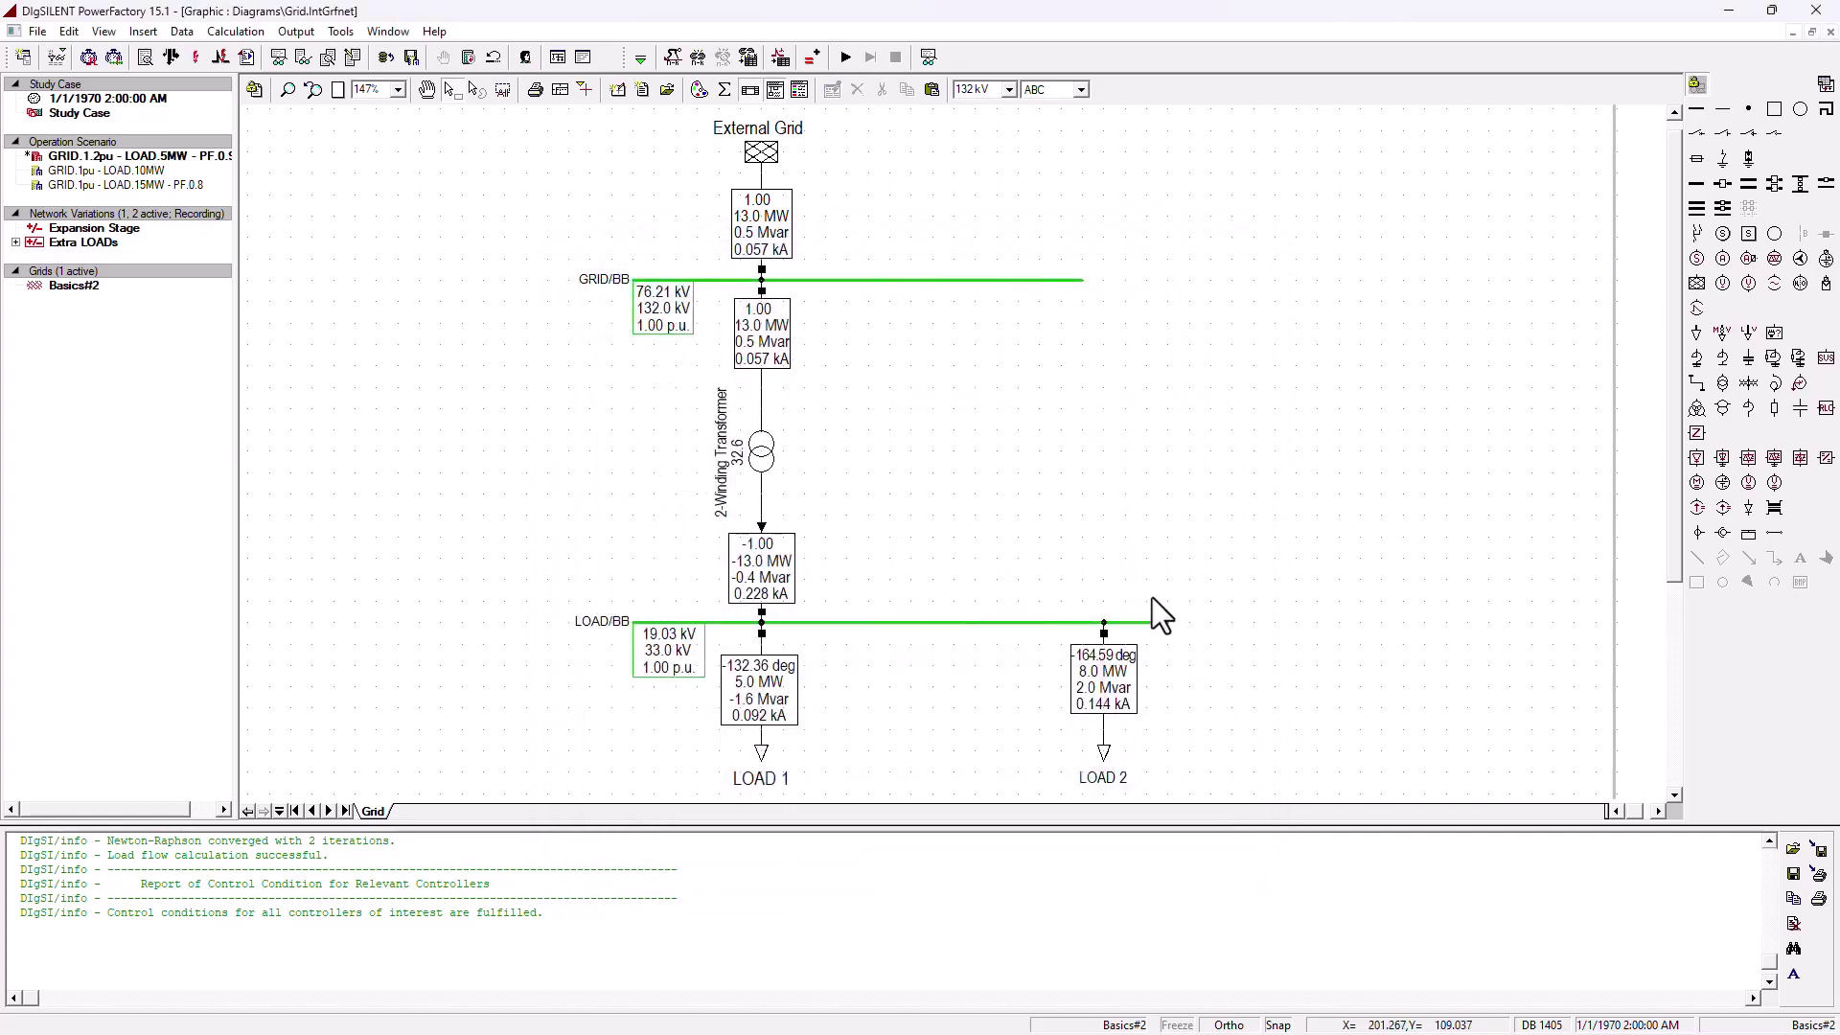
{"action": "double_click", "coordinate": [1104, 749]}
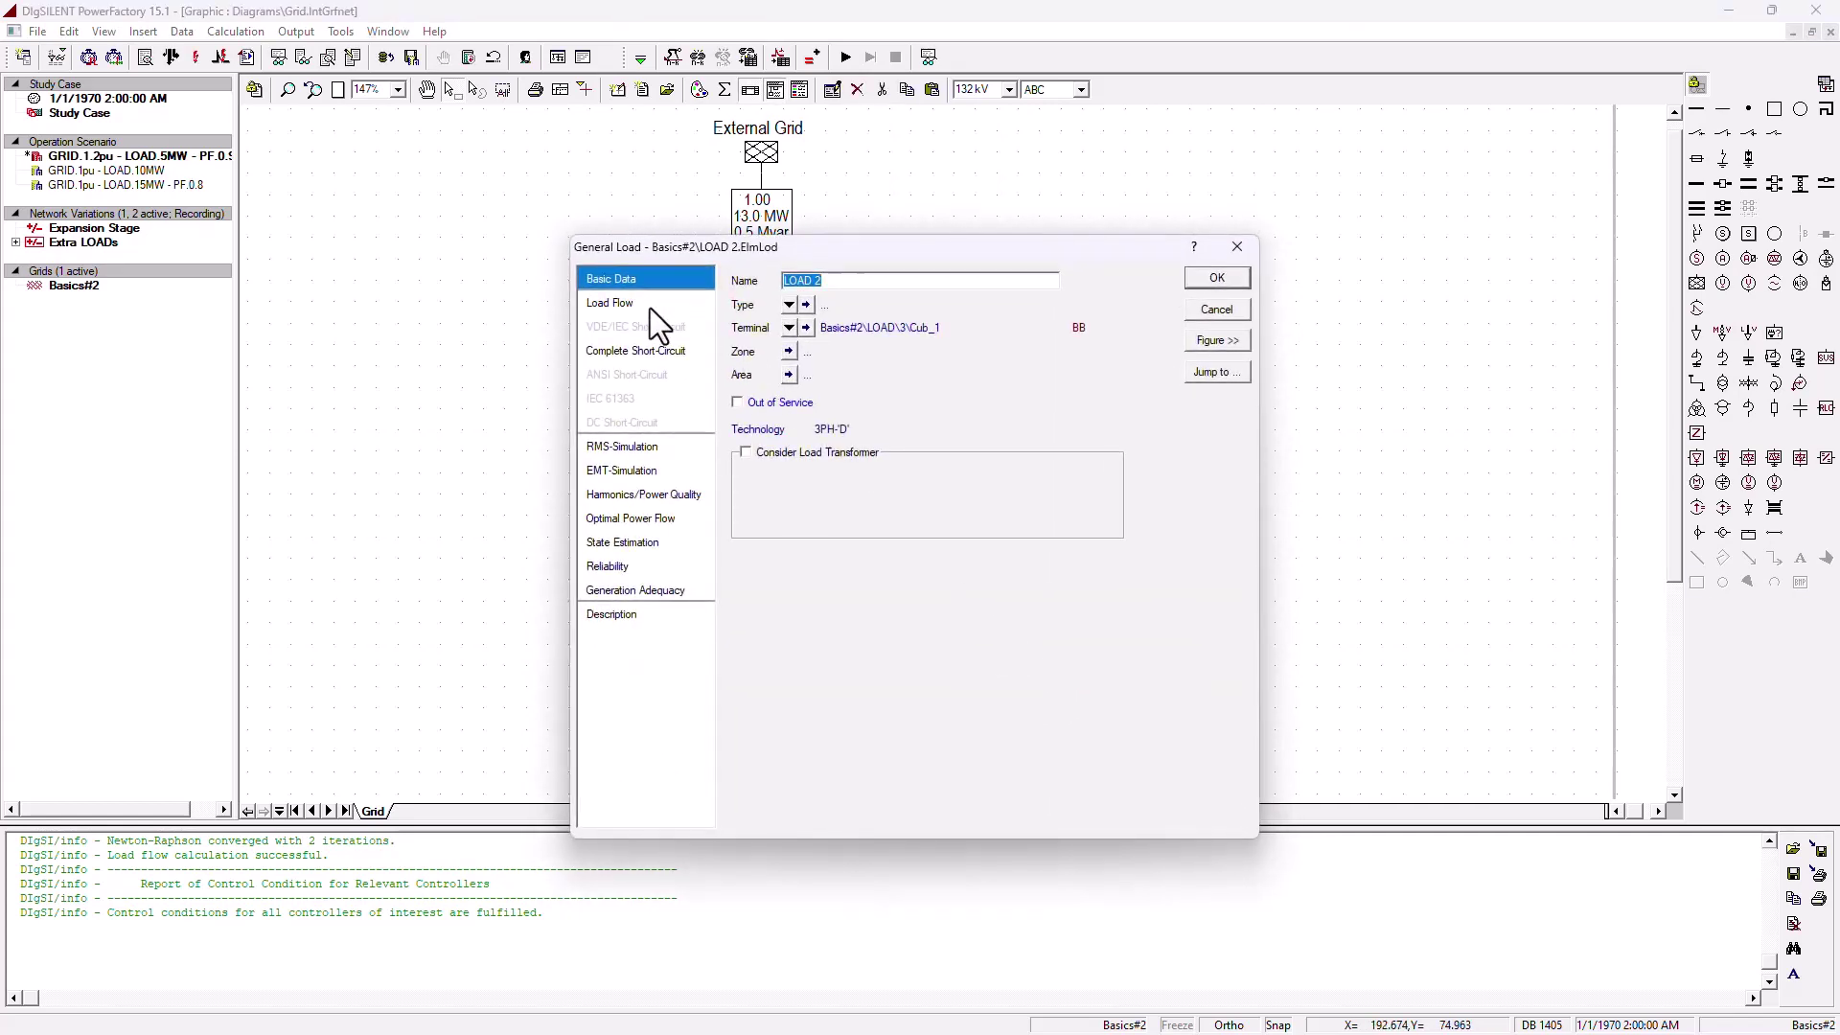
{"action": "left_click", "coordinate": [651, 305]}
{"action": "double_click", "coordinate": [878, 376]}
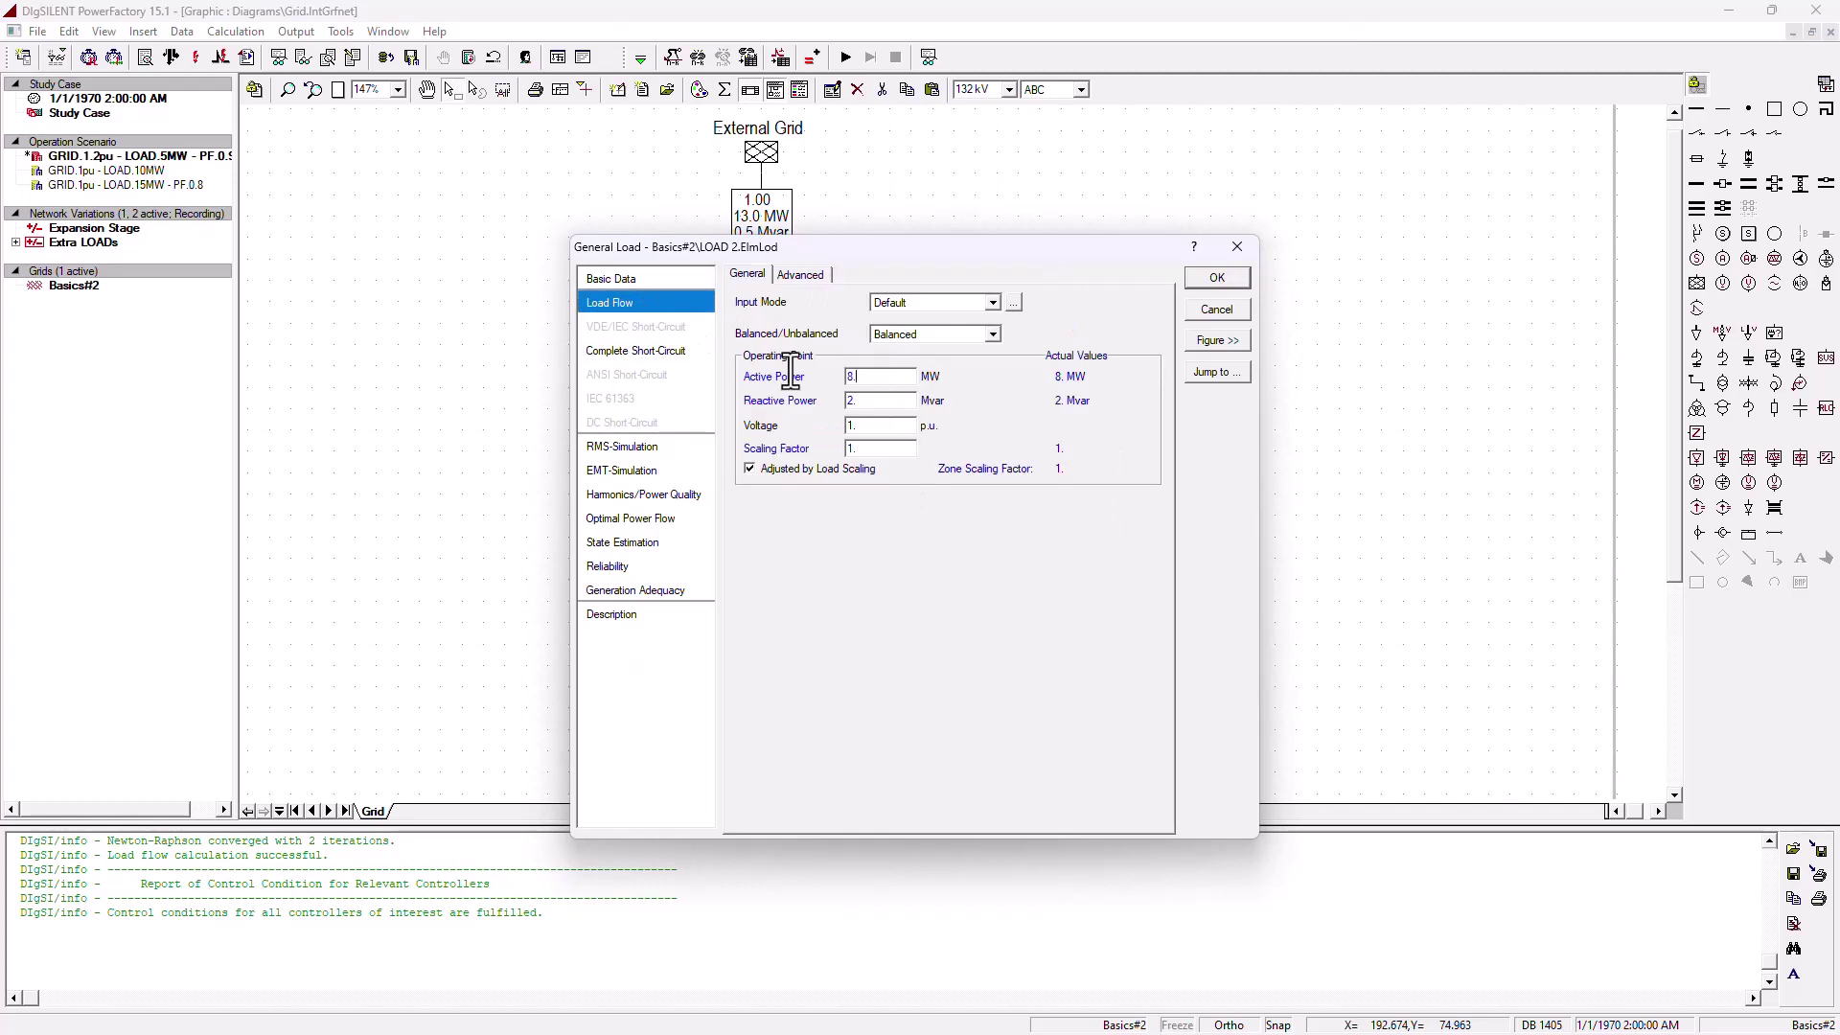
{"action": "type", "text": "40"}
{"action": "left_click", "coordinate": [875, 400]}
{"action": "double_click", "coordinate": [867, 377]}
{"action": "left_click", "coordinate": [1217, 278]}
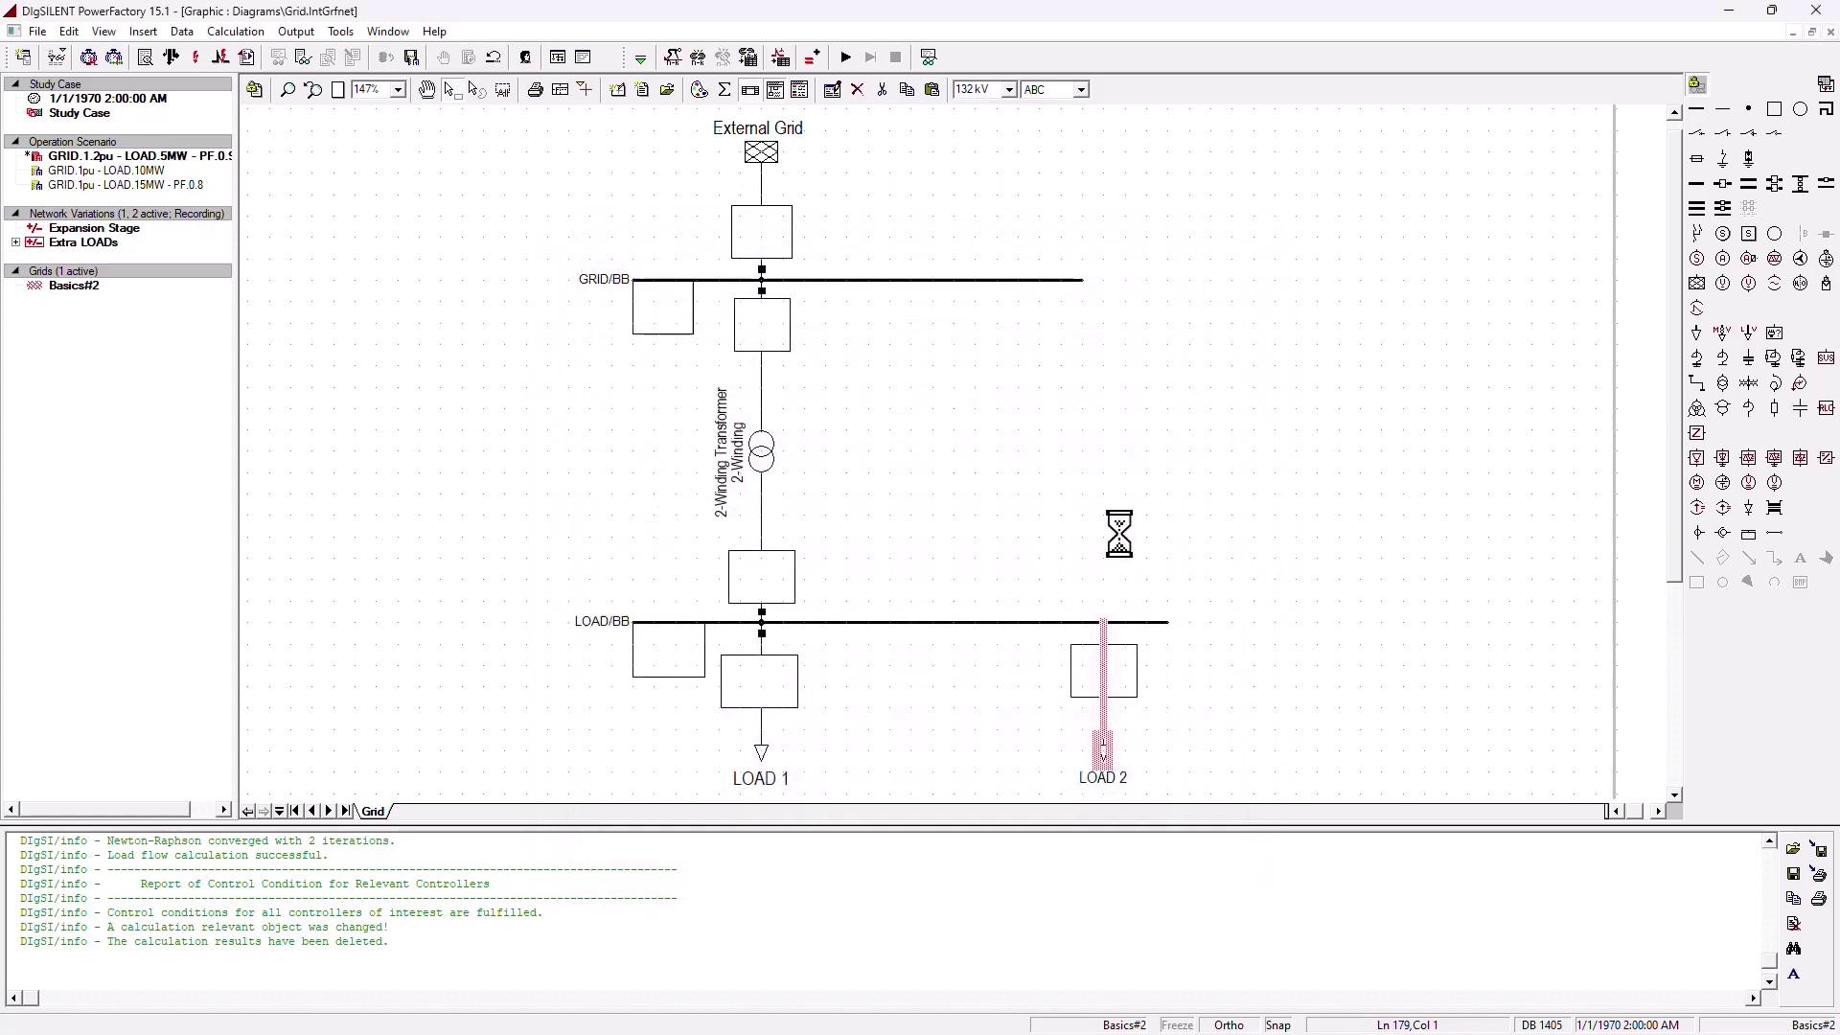
Step: Rerun the load flow, showing LOAD 2 at 40.0 MW and the grid supplying 45.2 MW
{"action": "left_click", "coordinate": [171, 58]}
{"action": "left_click", "coordinate": [1200, 297]}
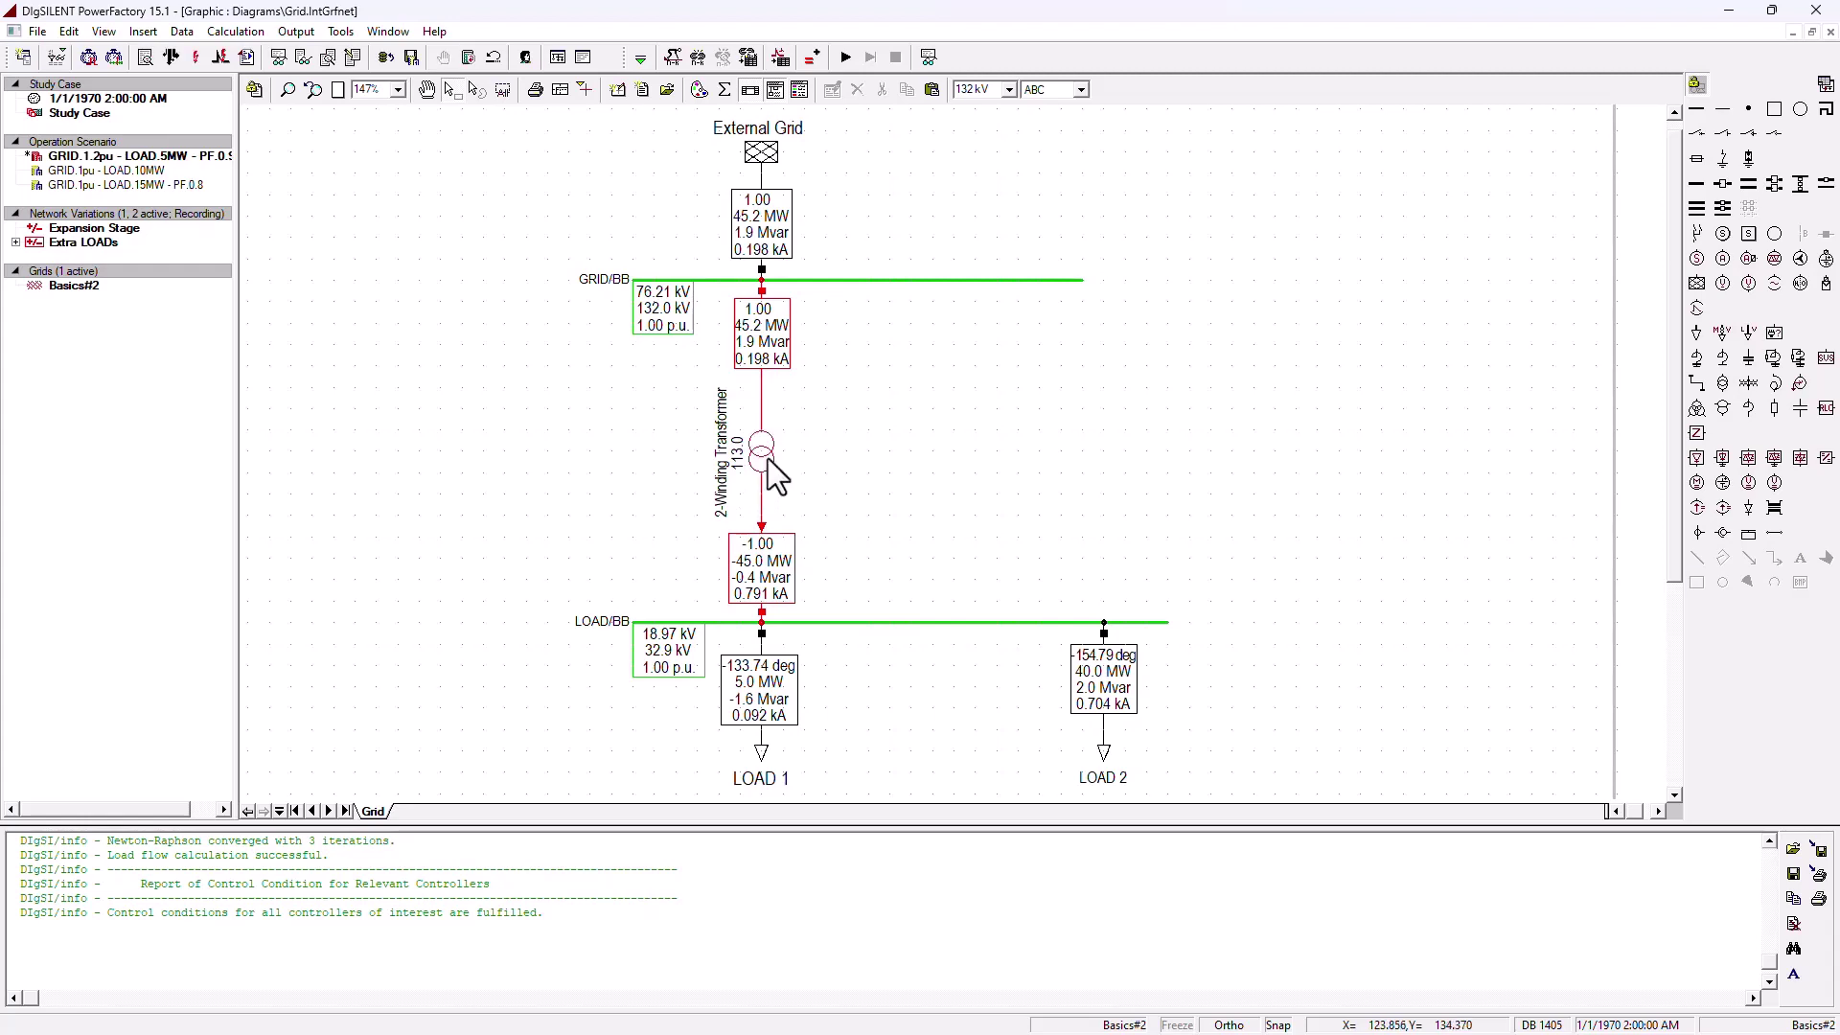
{"action": "left_click", "coordinate": [767, 459]}
{"action": "double_click", "coordinate": [764, 451]}
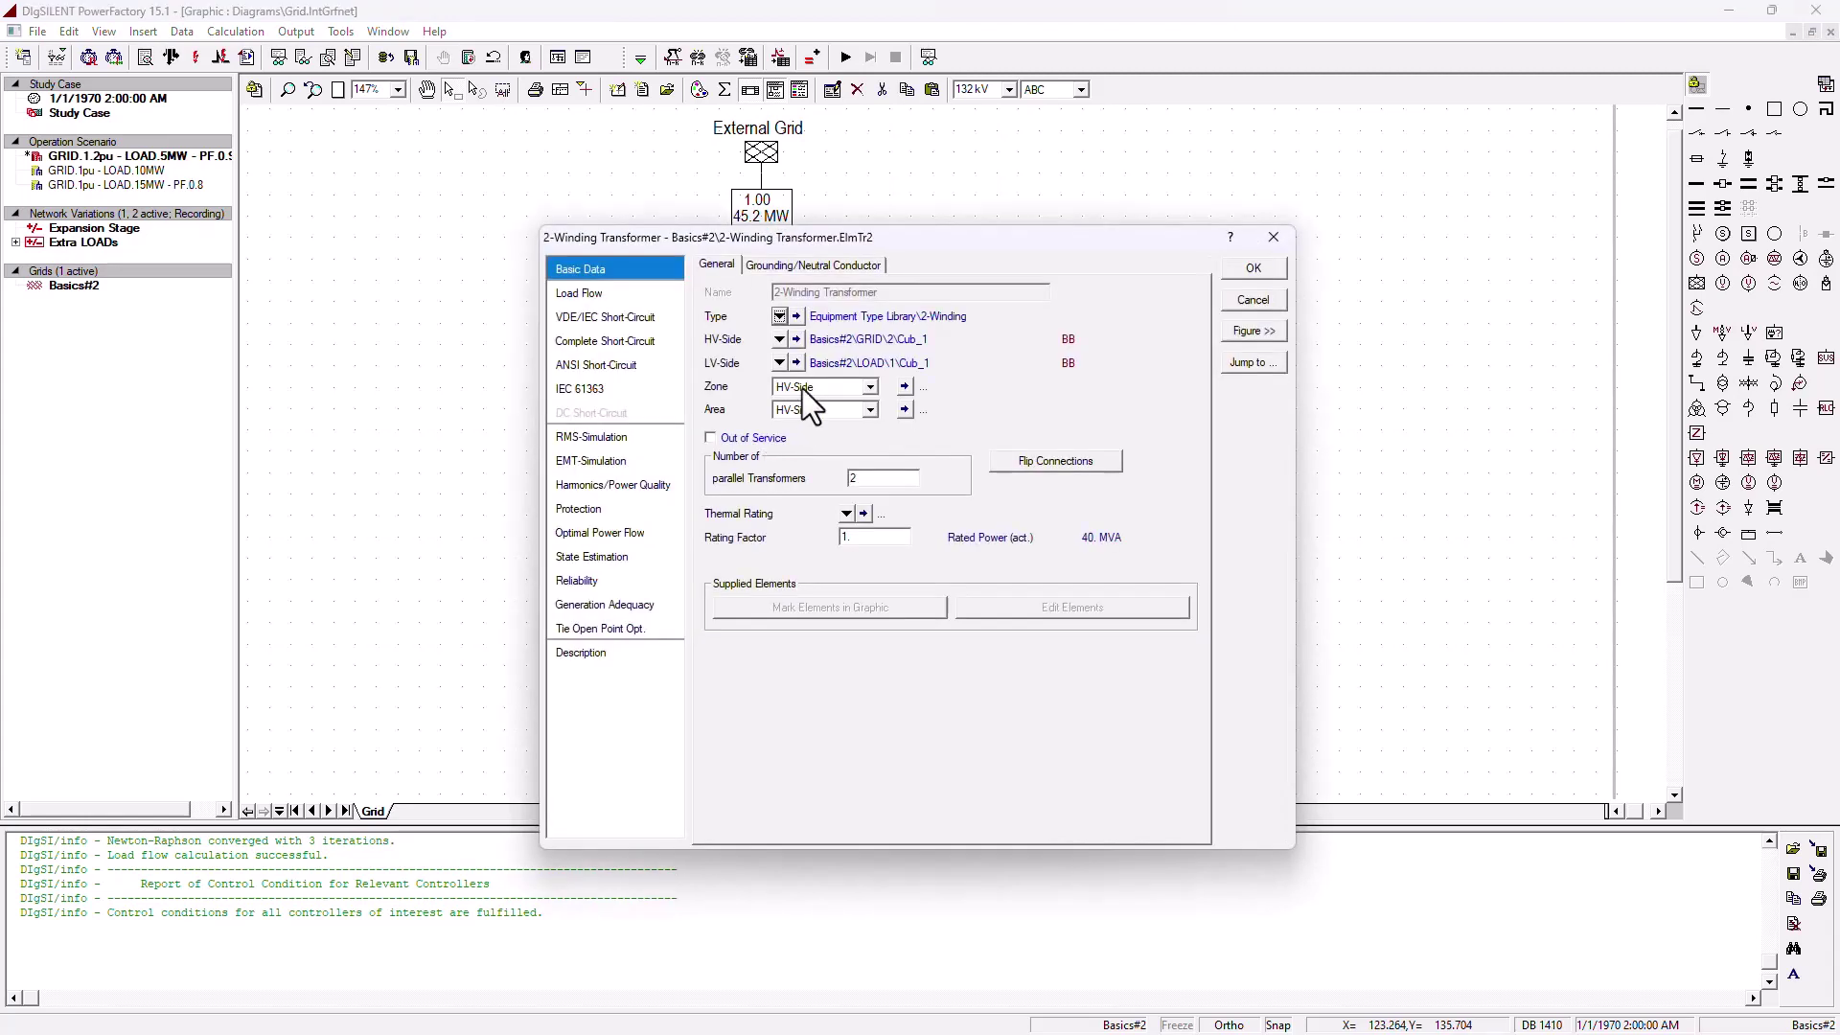
{"action": "left_click", "coordinate": [795, 316]}
{"action": "left_click", "coordinate": [856, 388]}
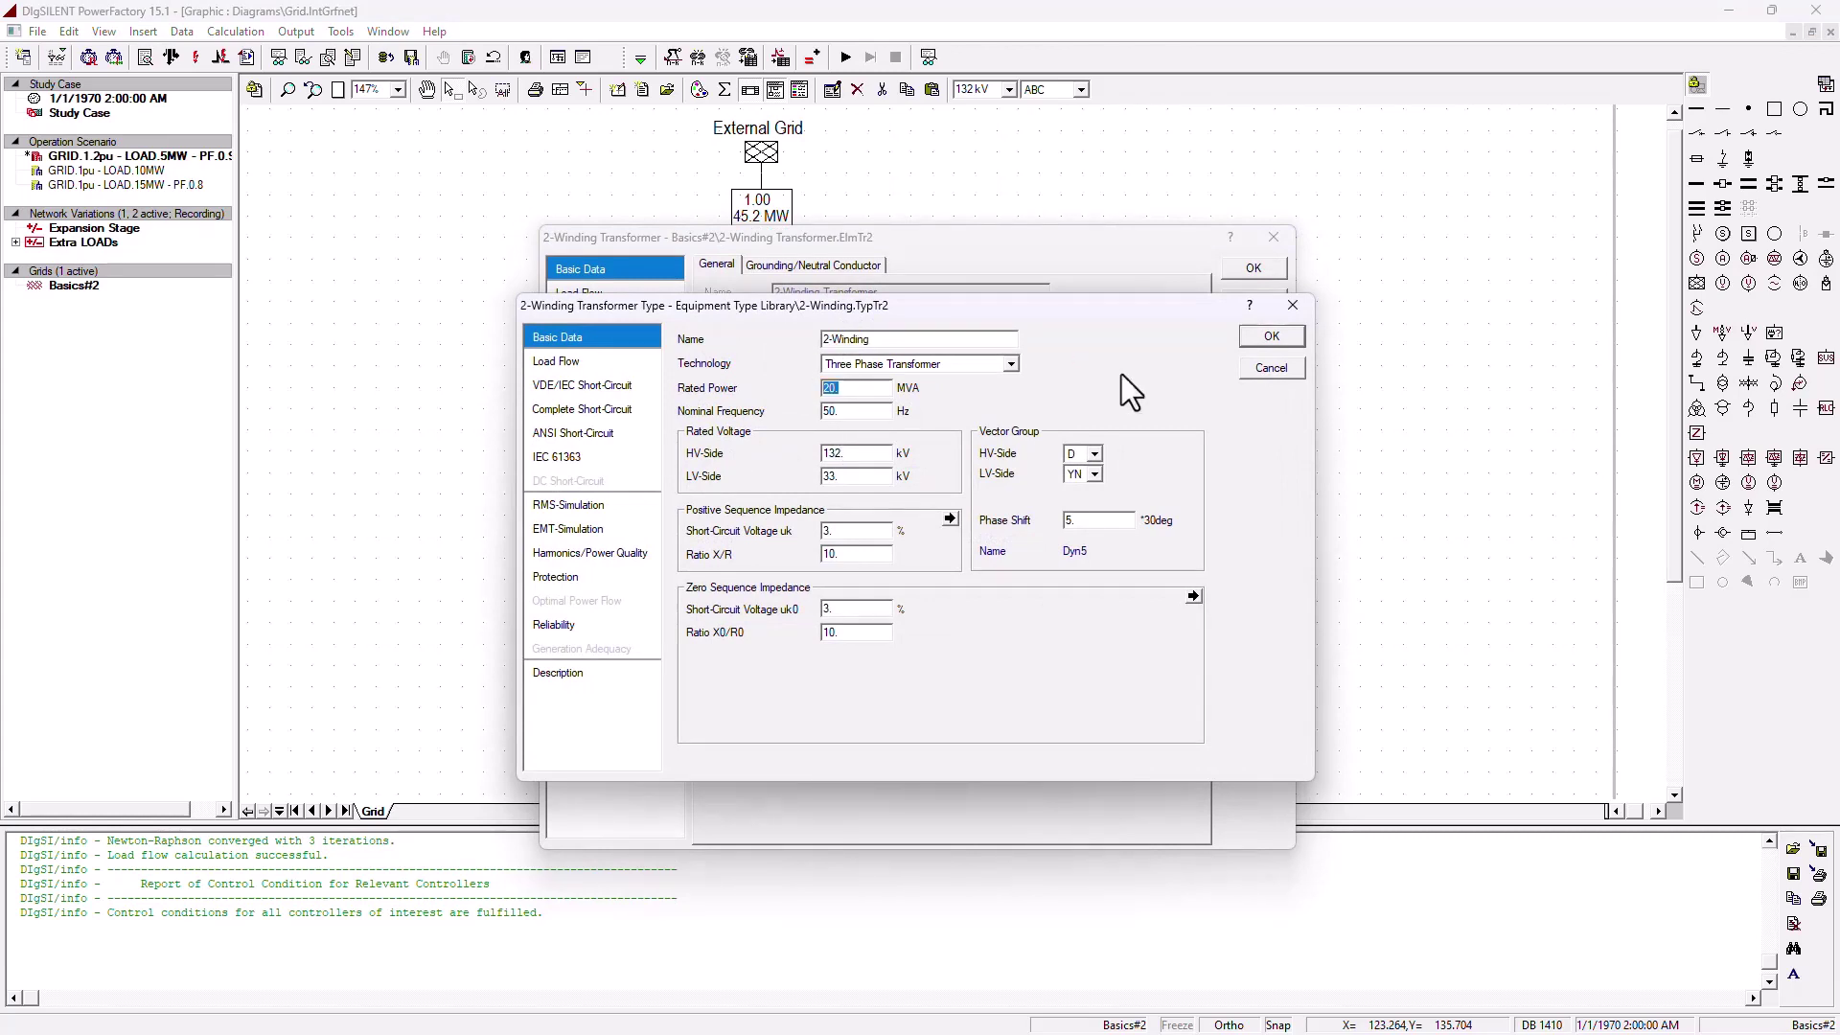
{"action": "left_click", "coordinate": [1299, 335]}
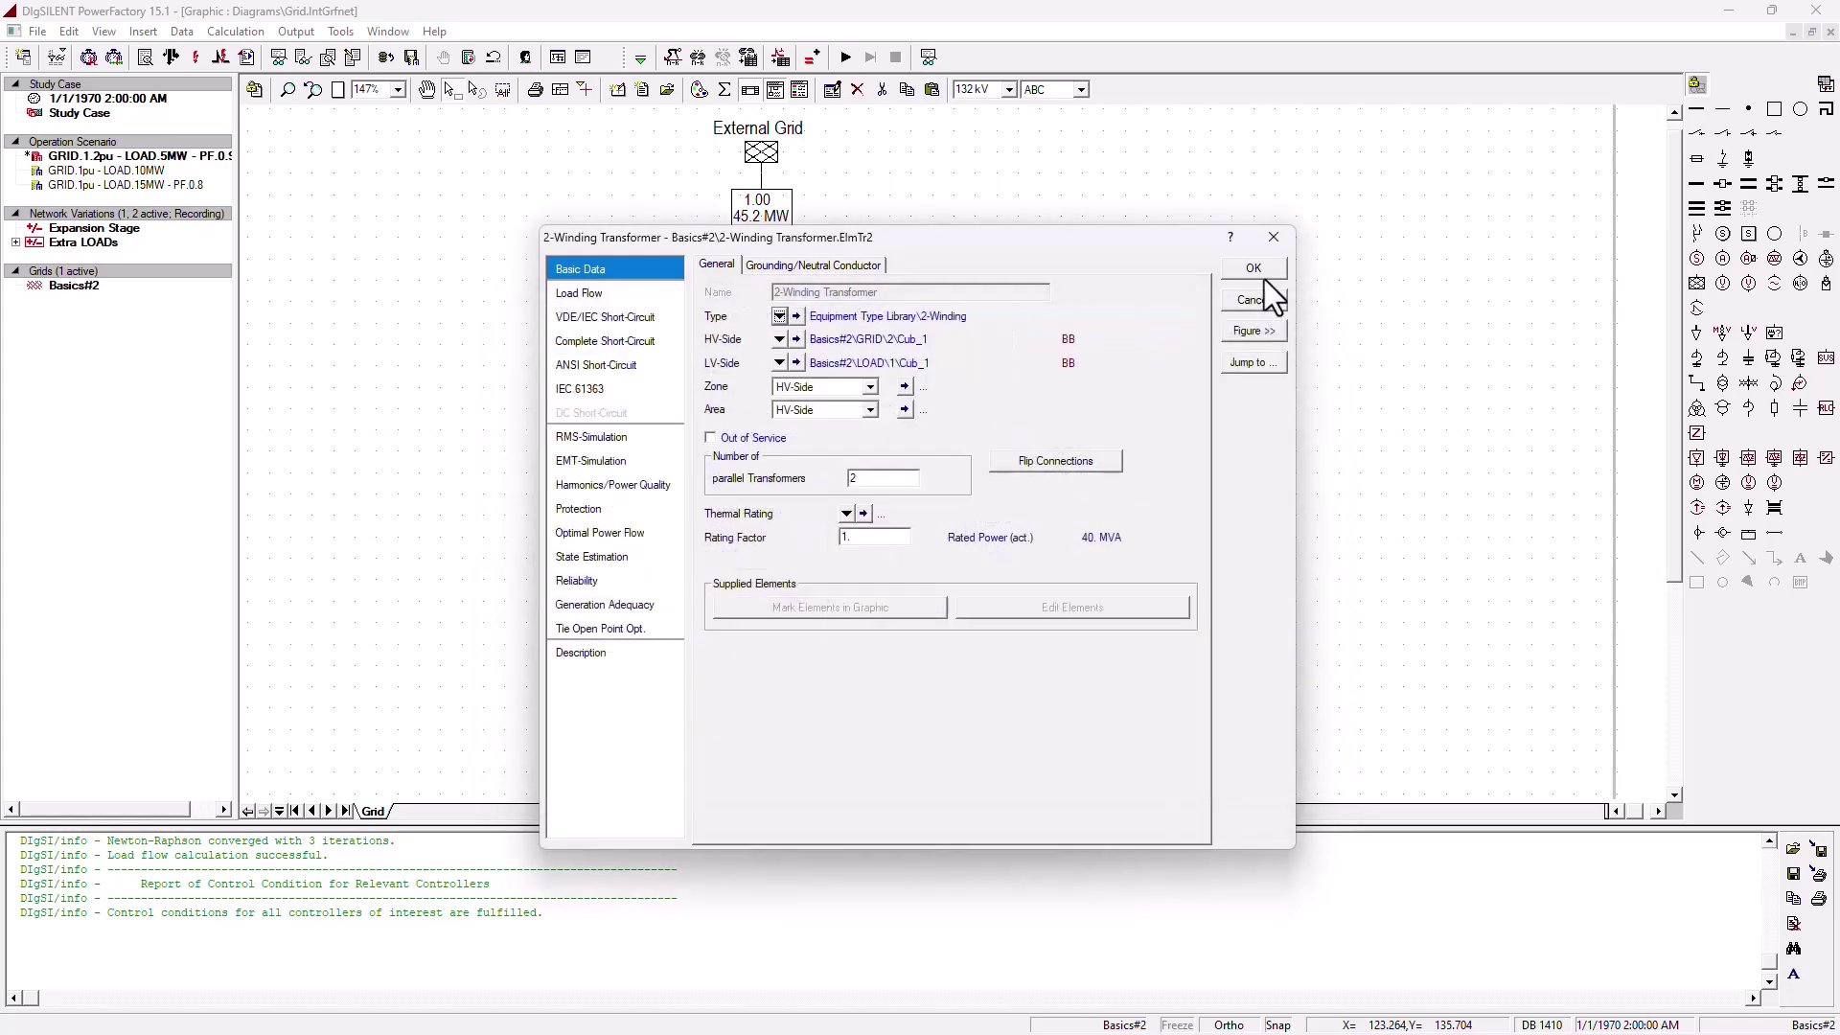
{"action": "left_click", "coordinate": [1262, 271]}
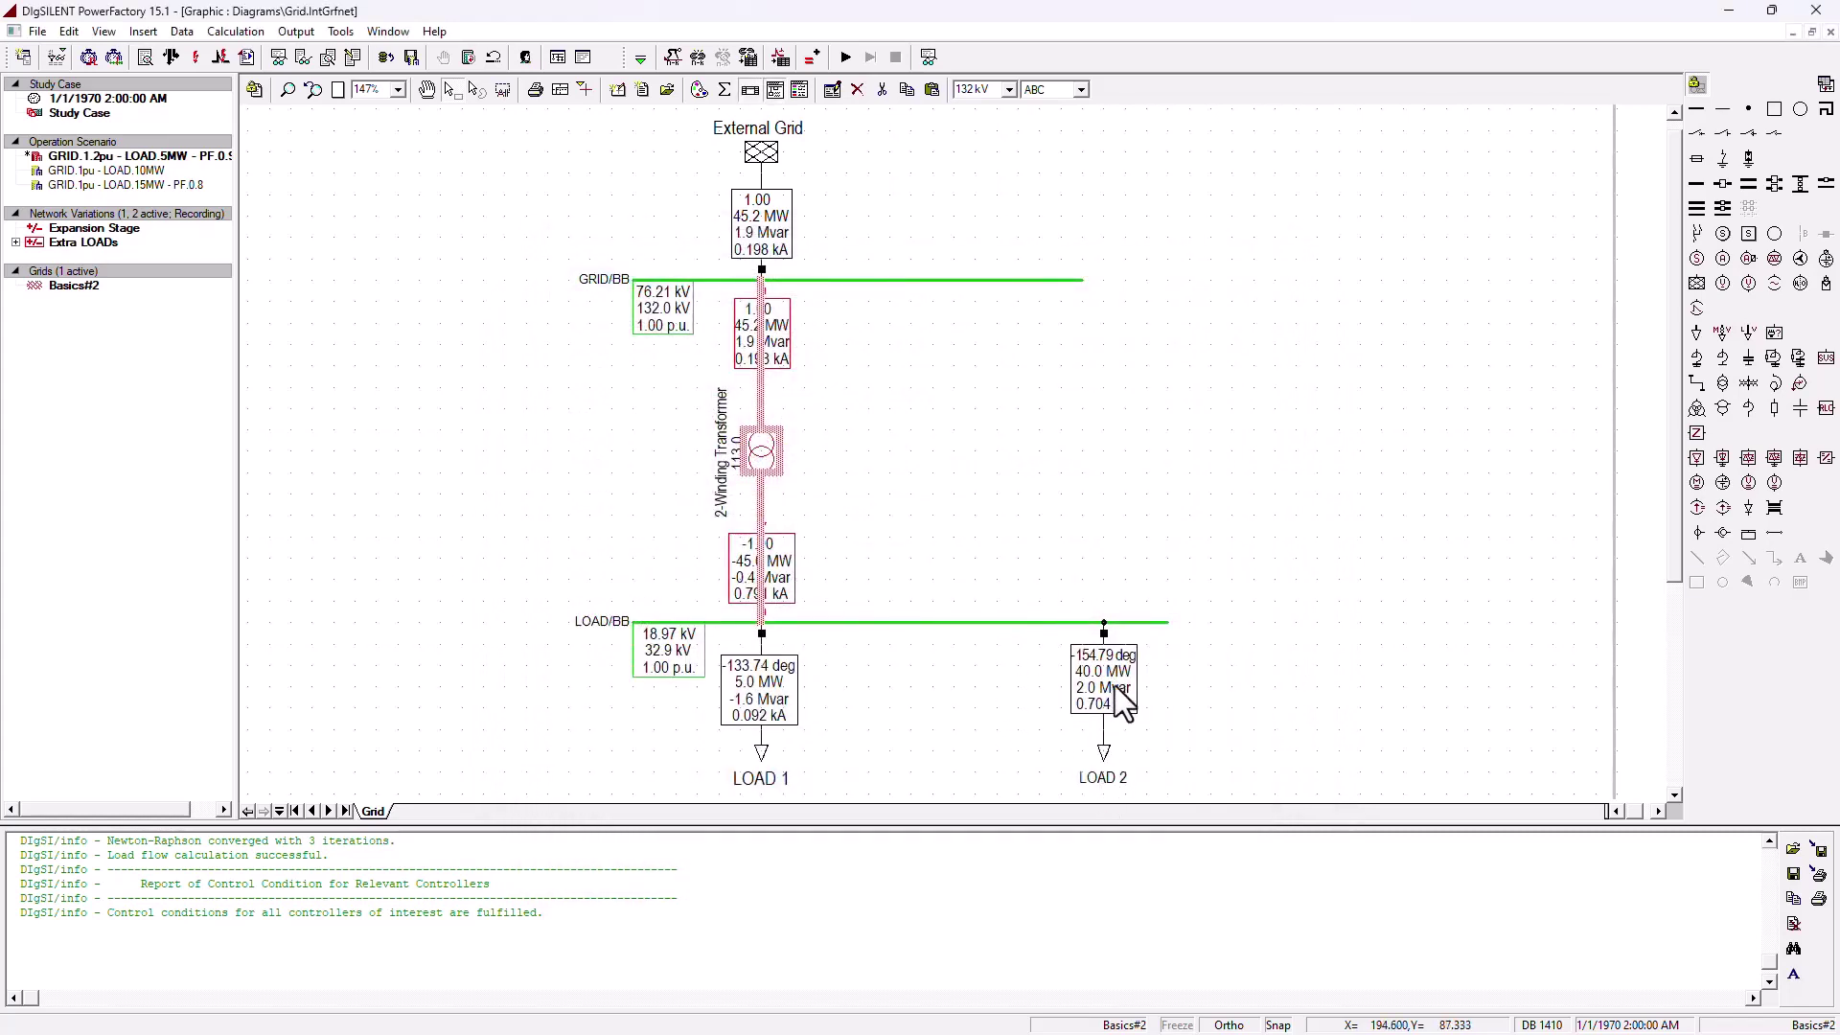
{"action": "left_click", "coordinate": [745, 683]}
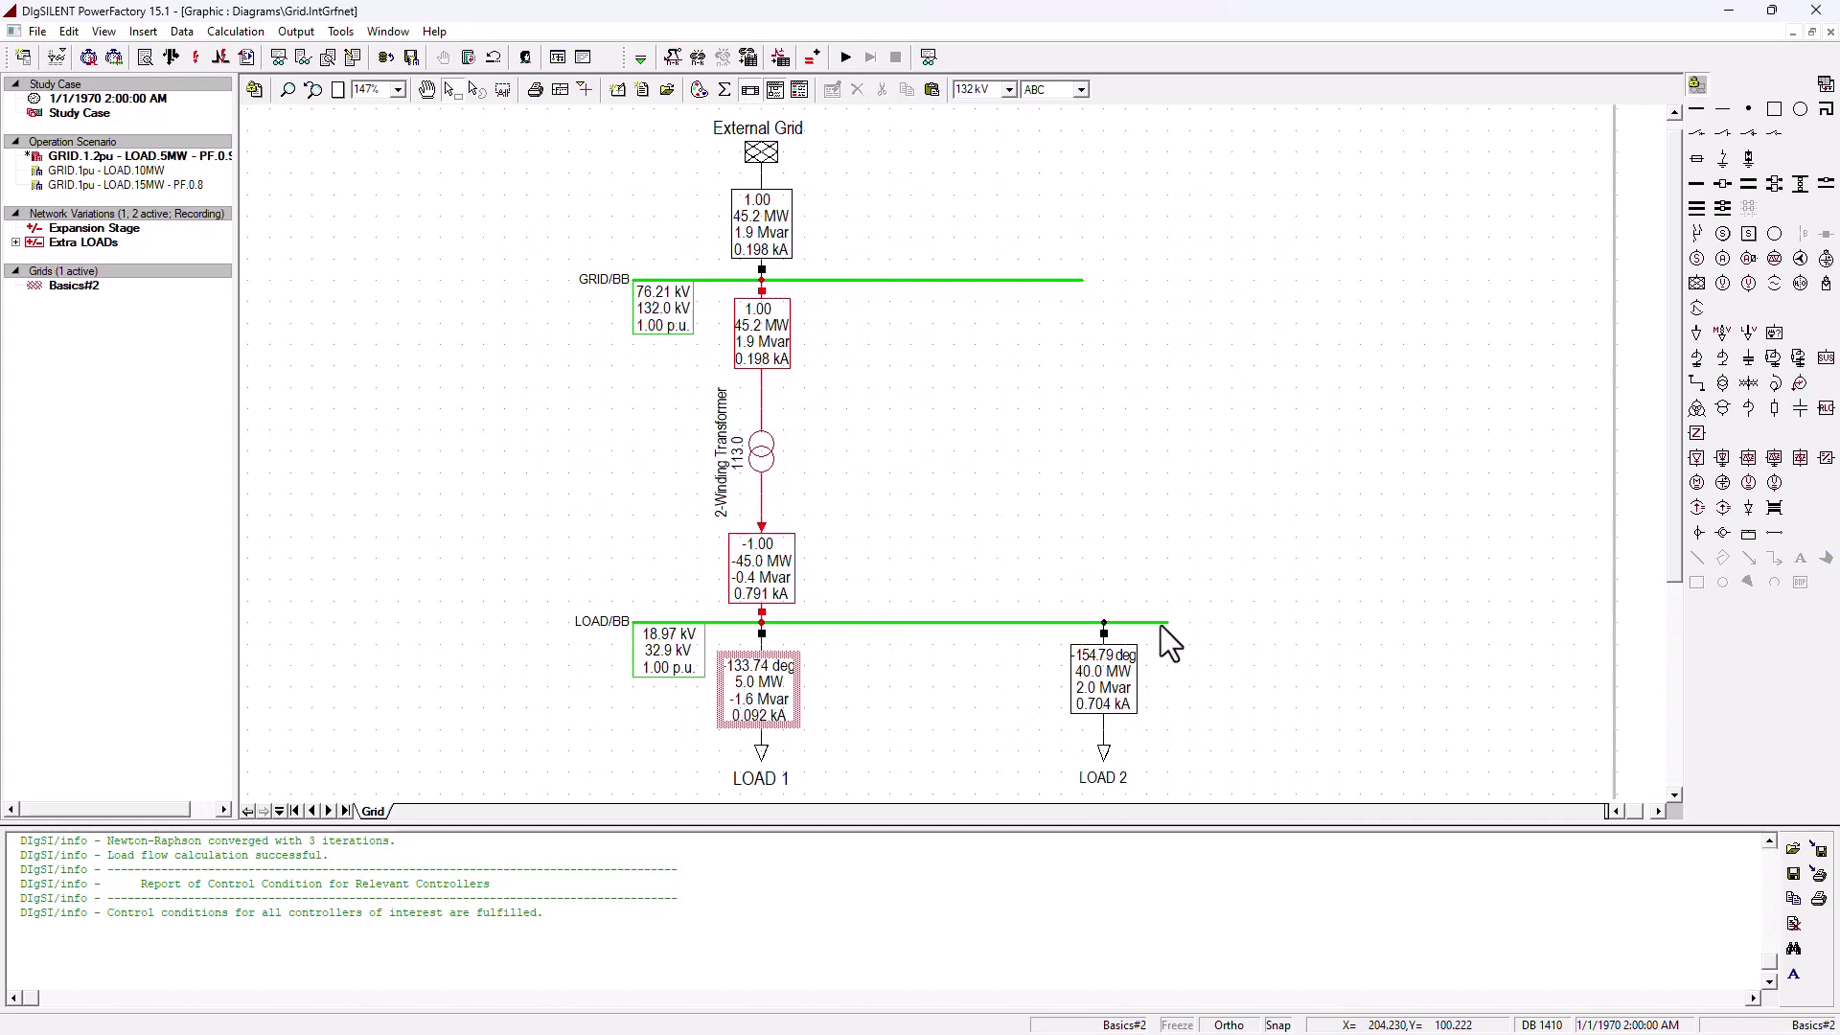
{"action": "left_click", "coordinate": [761, 453]}
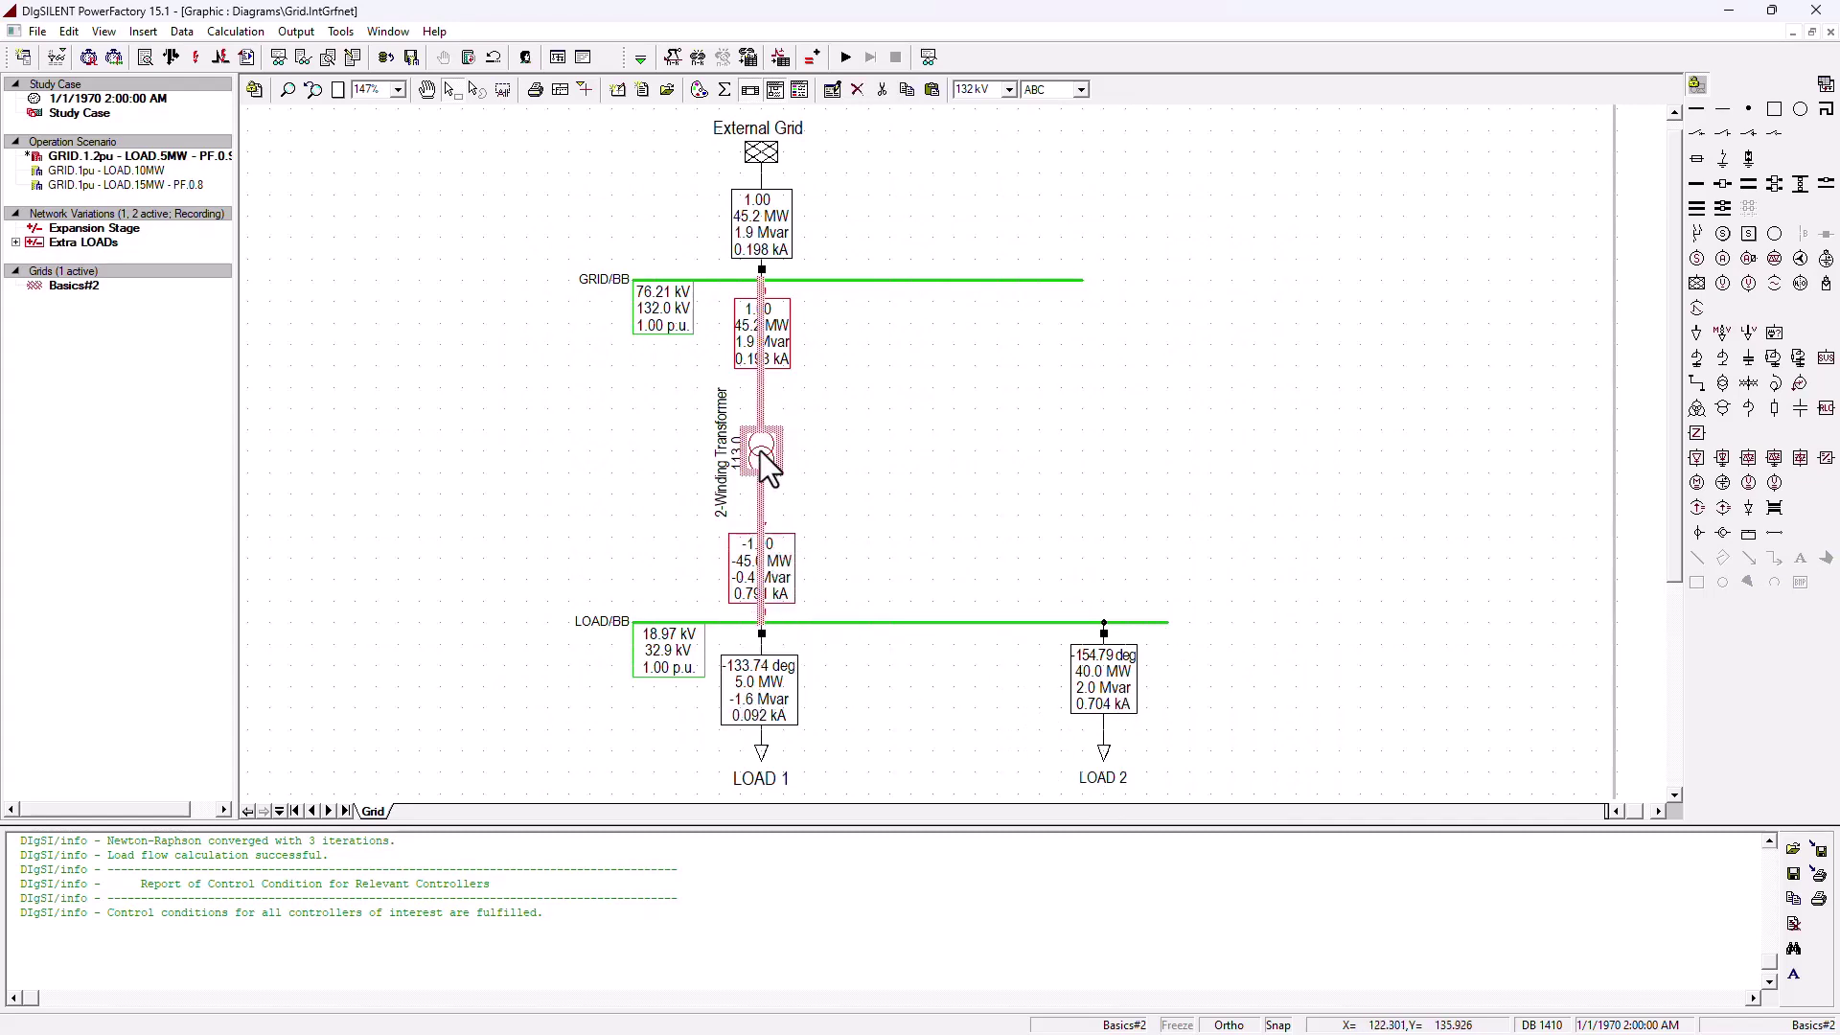
{"action": "left_click", "coordinate": [849, 452]}
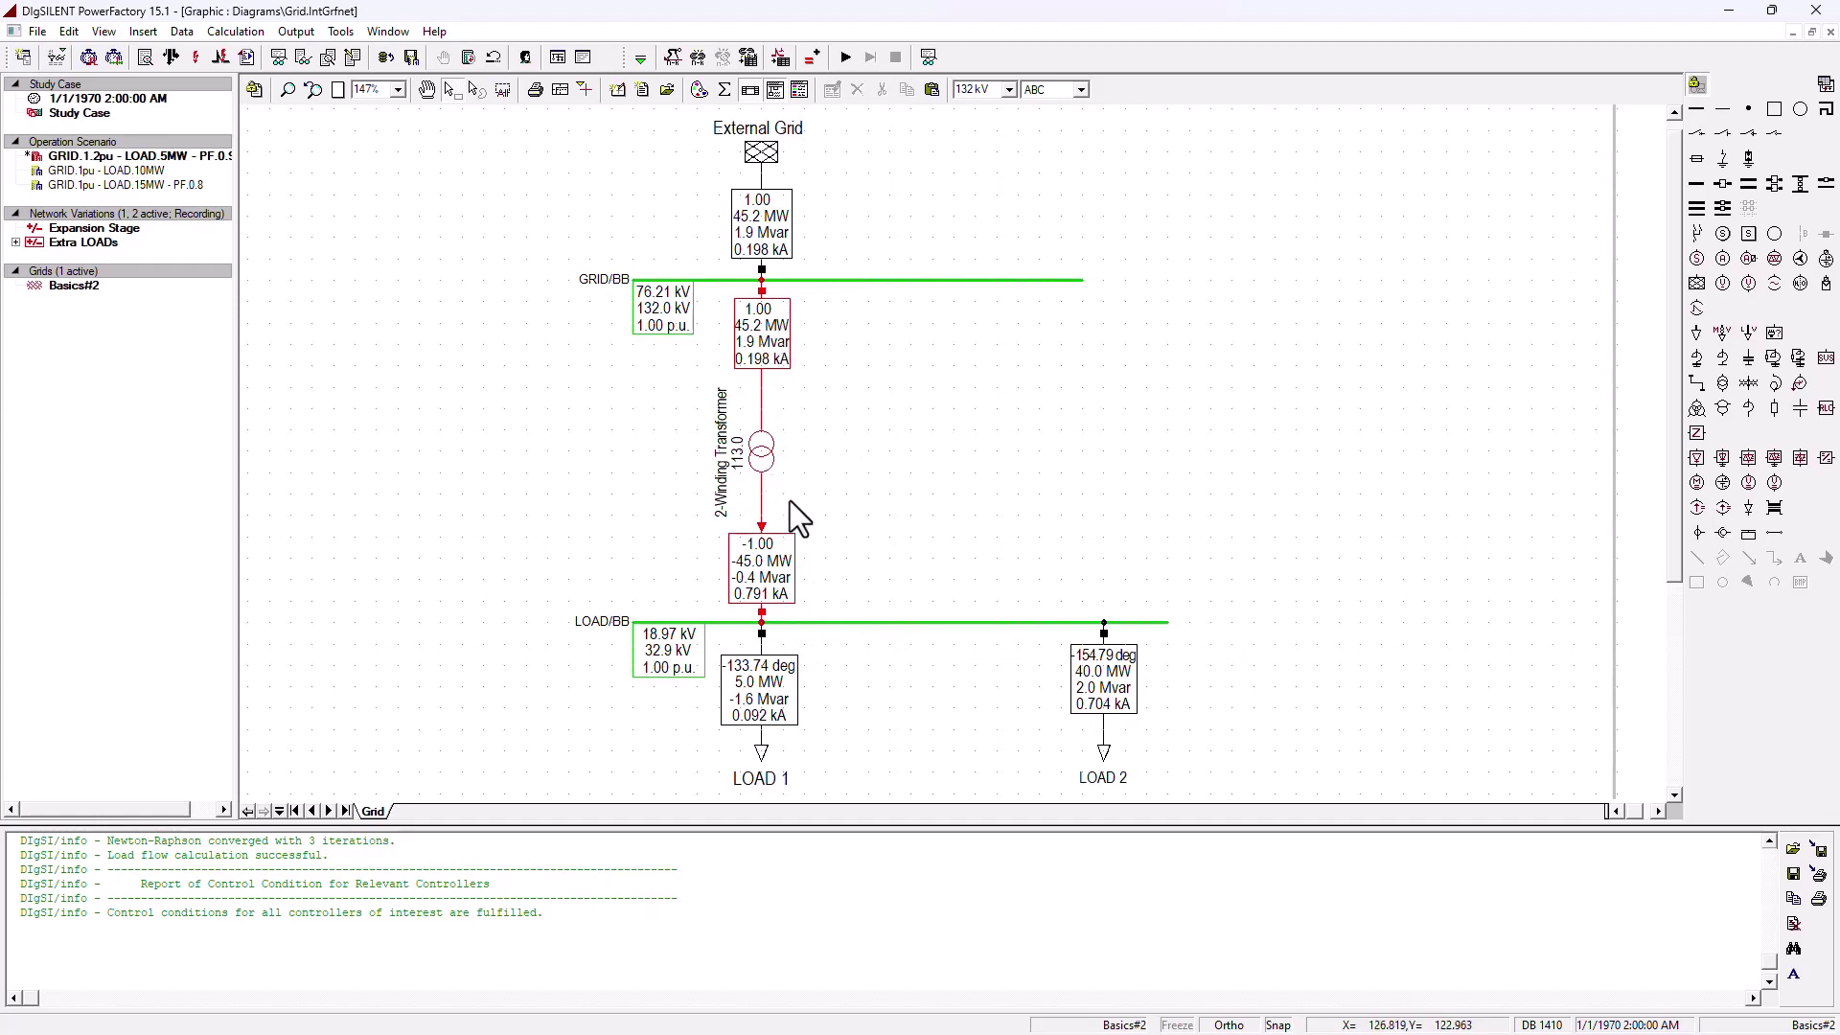
Step: Raise the transformer type's rated power to 80 MVA
{"action": "double_click", "coordinate": [757, 450]}
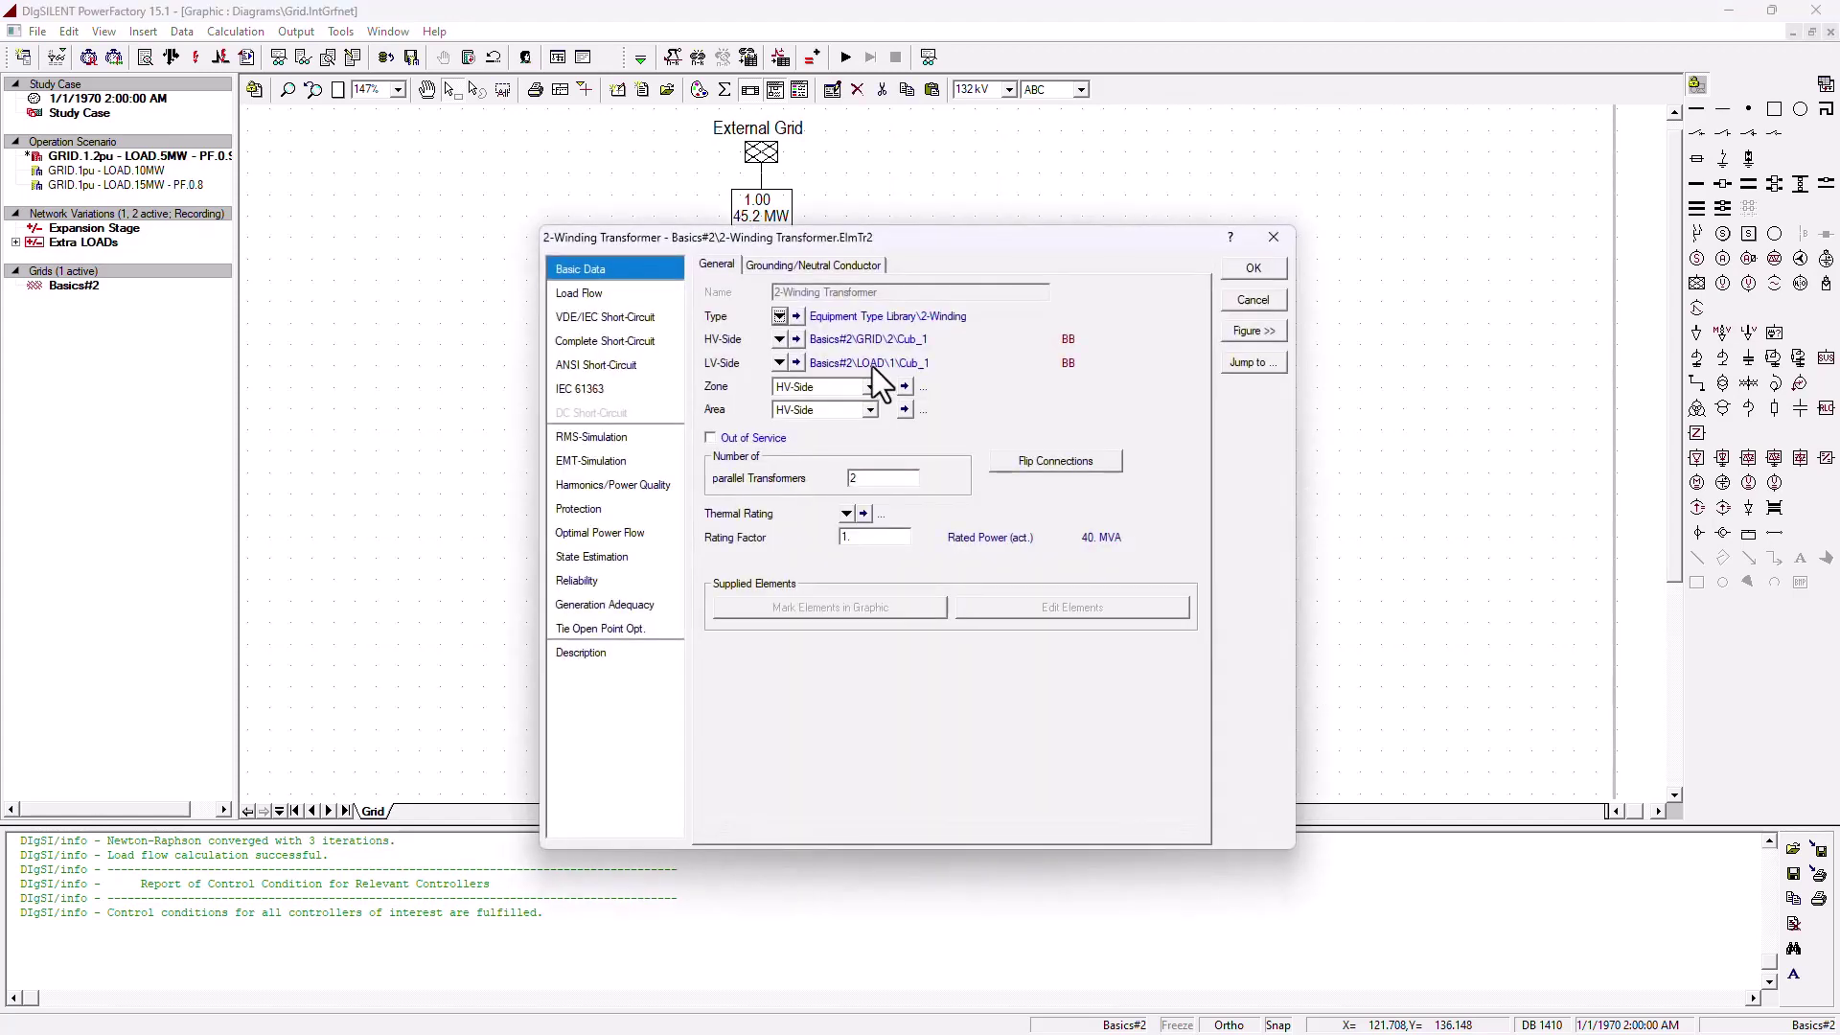
{"action": "left_click", "coordinate": [796, 316]}
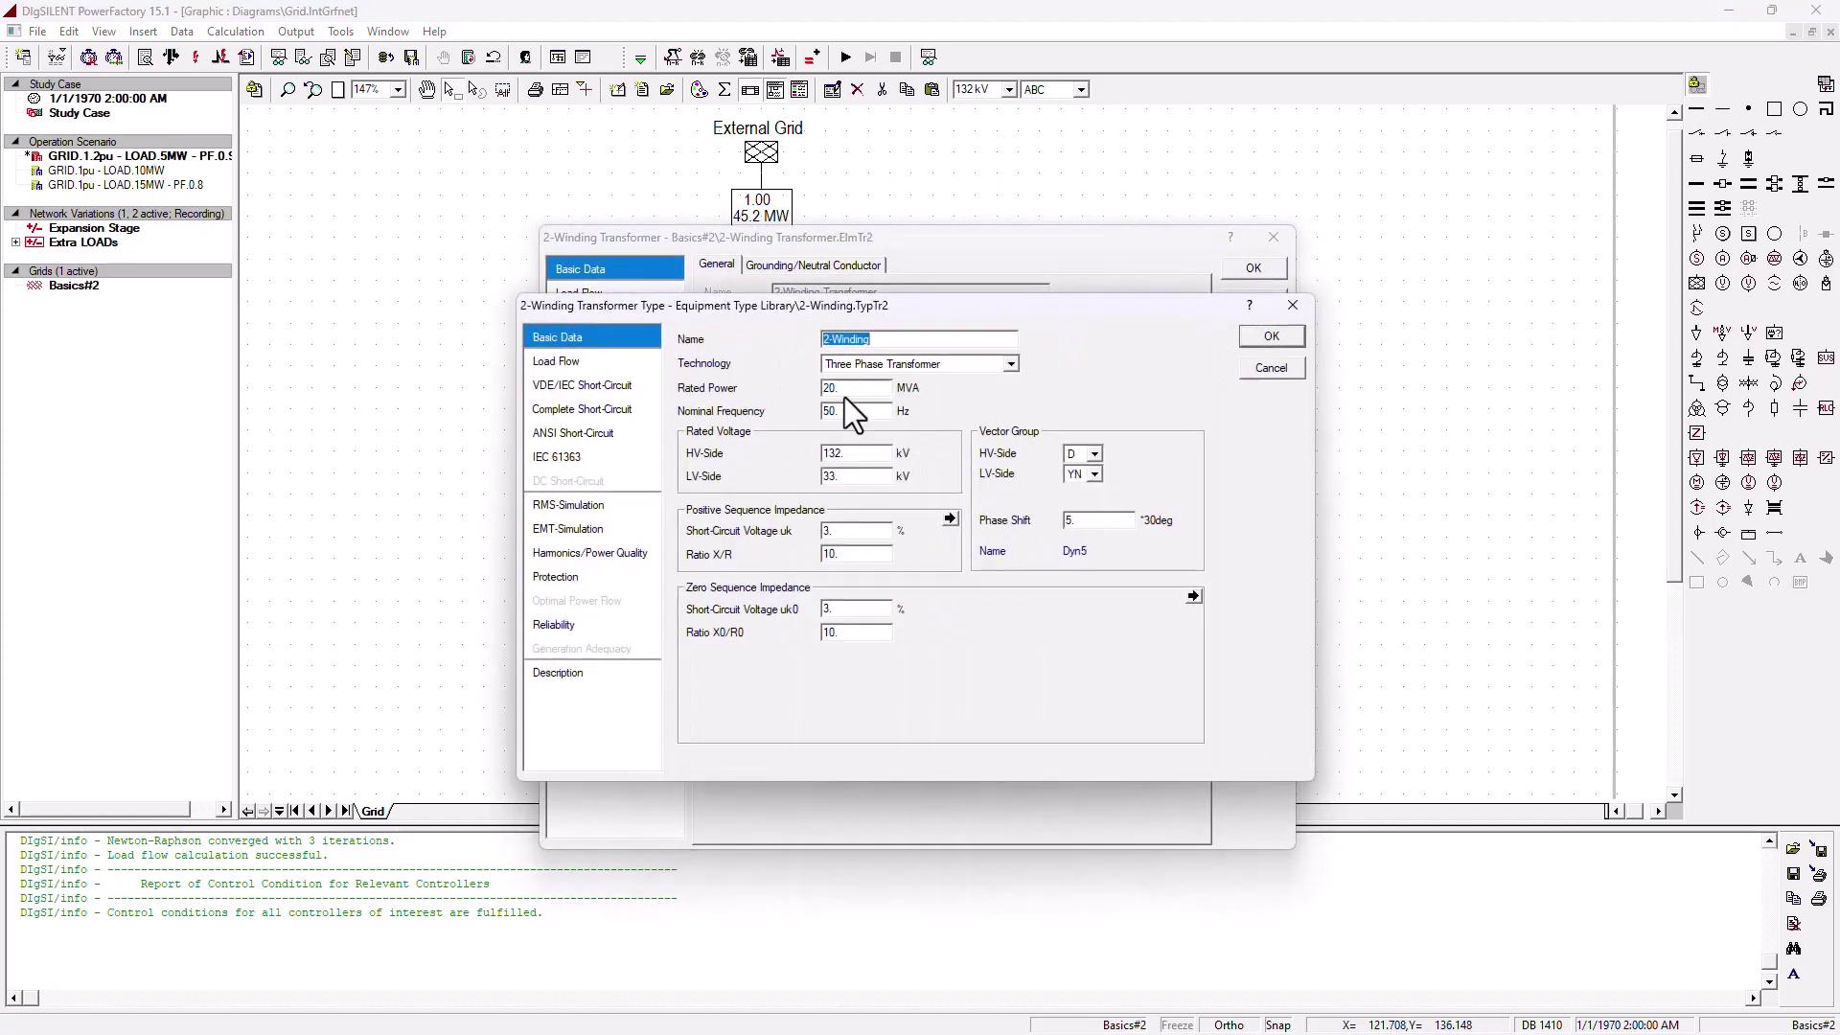
{"action": "left_click", "coordinate": [844, 391]}
{"action": "type", "text": "80"}
{"action": "left_click", "coordinate": [1272, 336]}
{"action": "left_click", "coordinate": [1254, 268]}
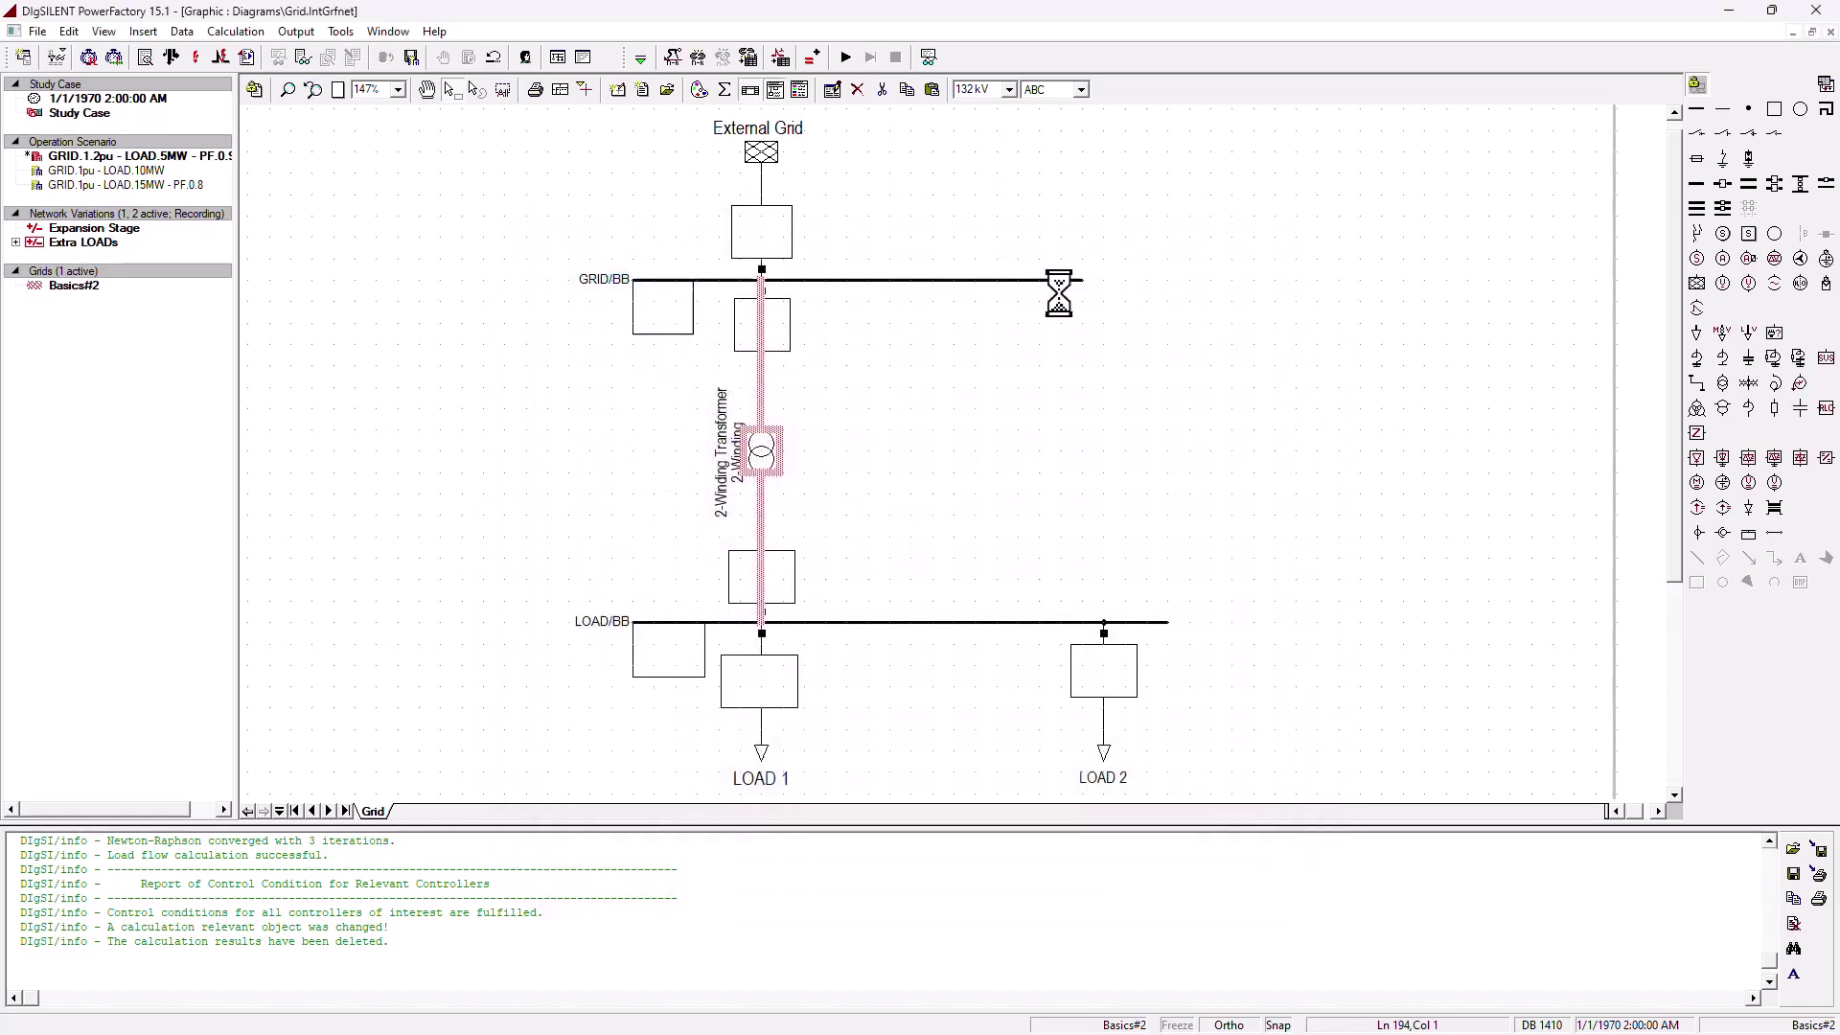
{"action": "left_click", "coordinate": [968, 417]}
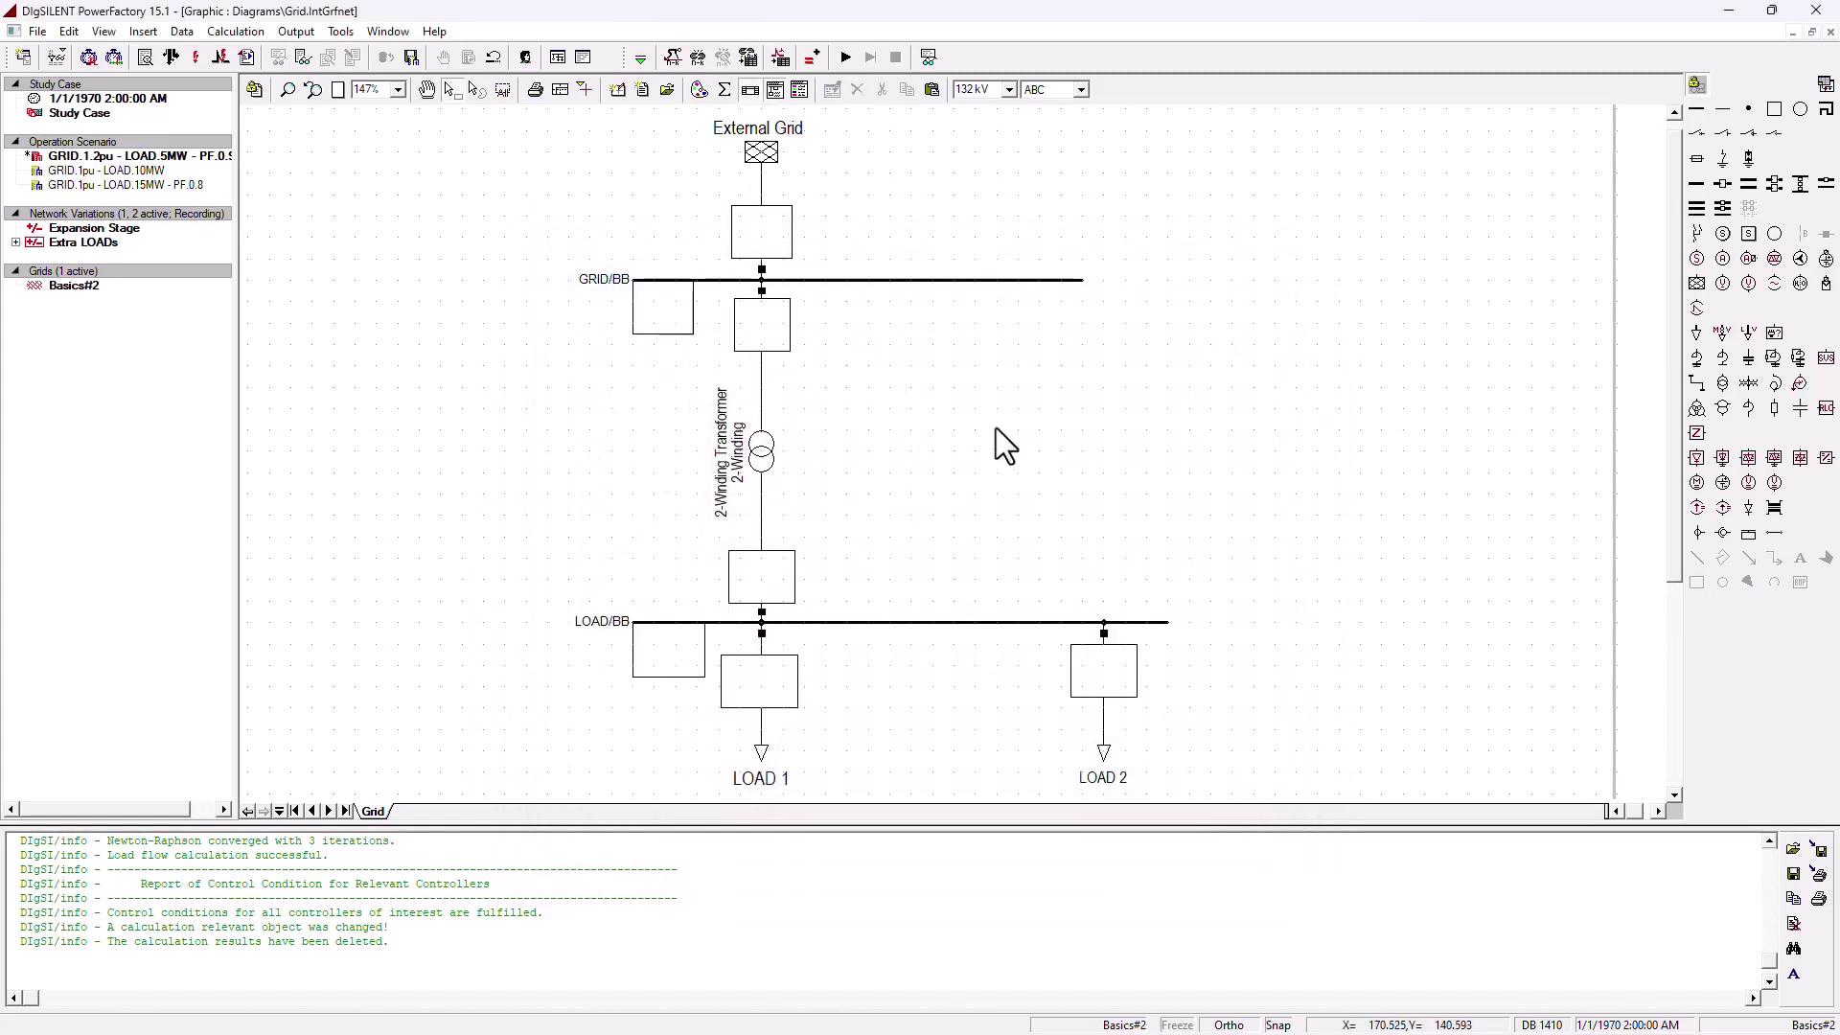
Step: Rerun the load flow, dropping the transformer loading to 28.2
{"action": "left_click", "coordinate": [172, 57]}
{"action": "left_click", "coordinate": [1188, 296]}
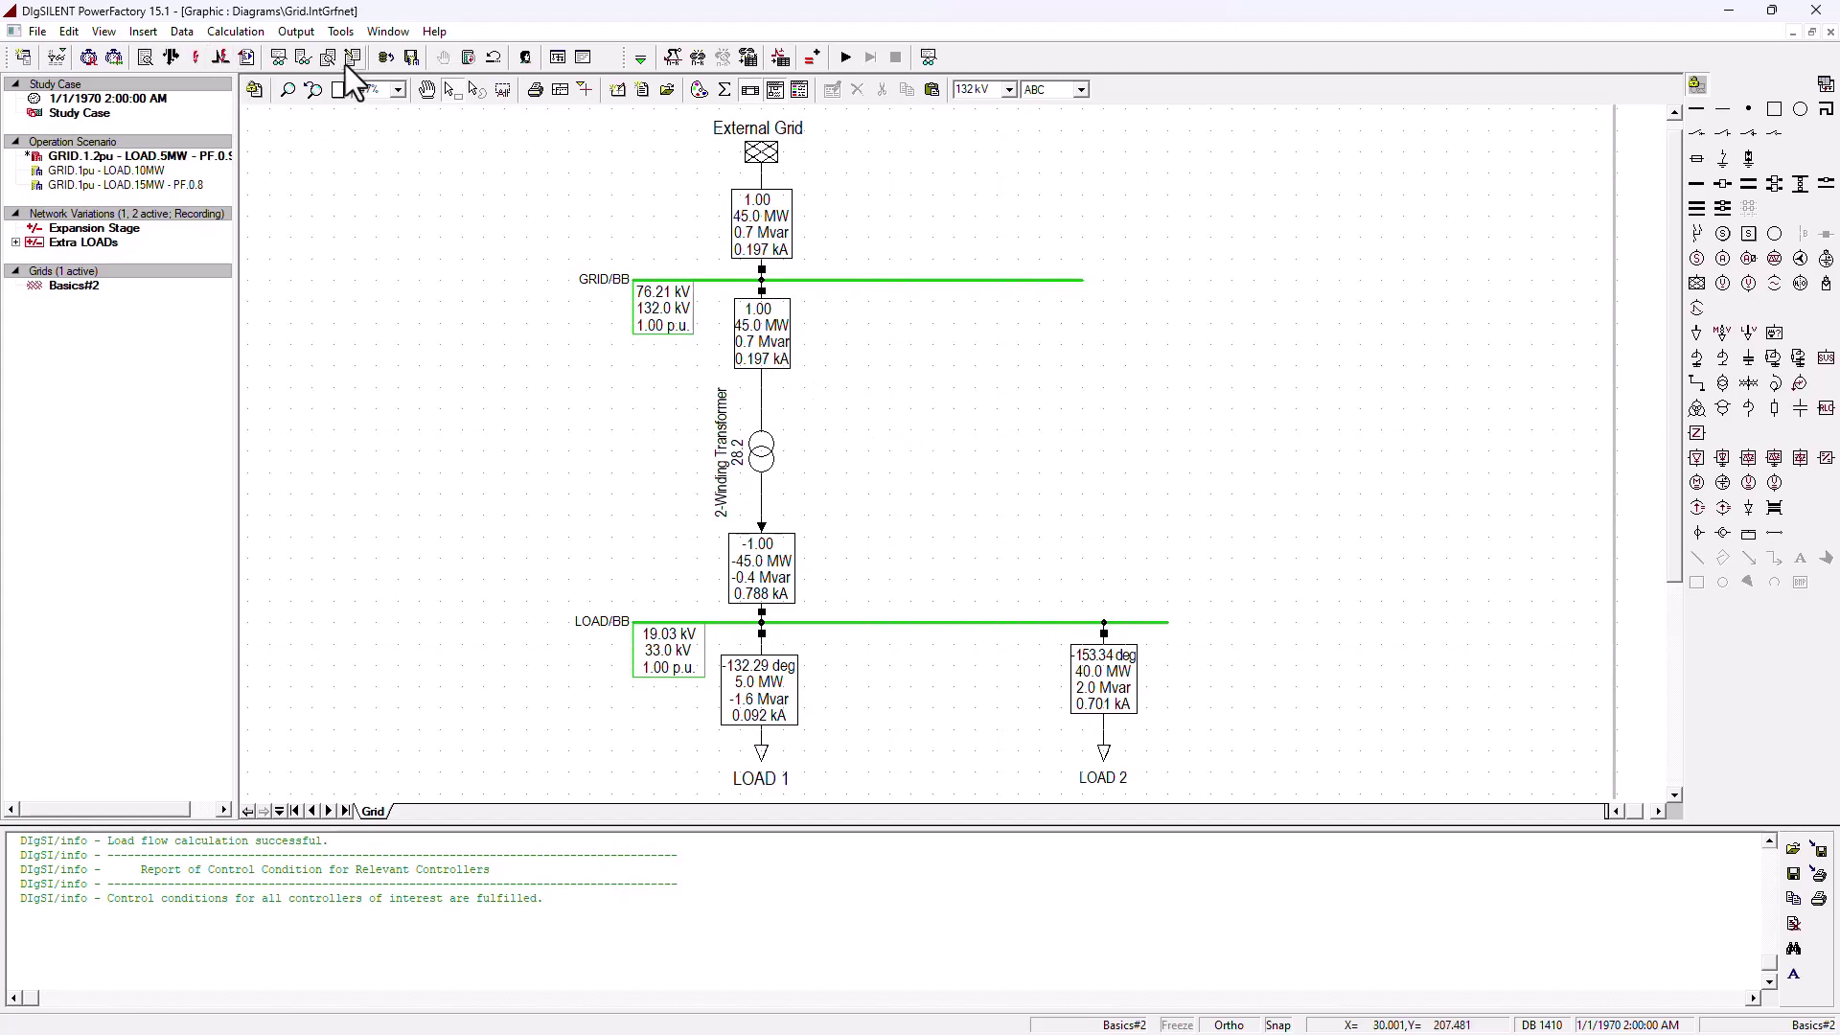
{"action": "left_click", "coordinate": [525, 57]}
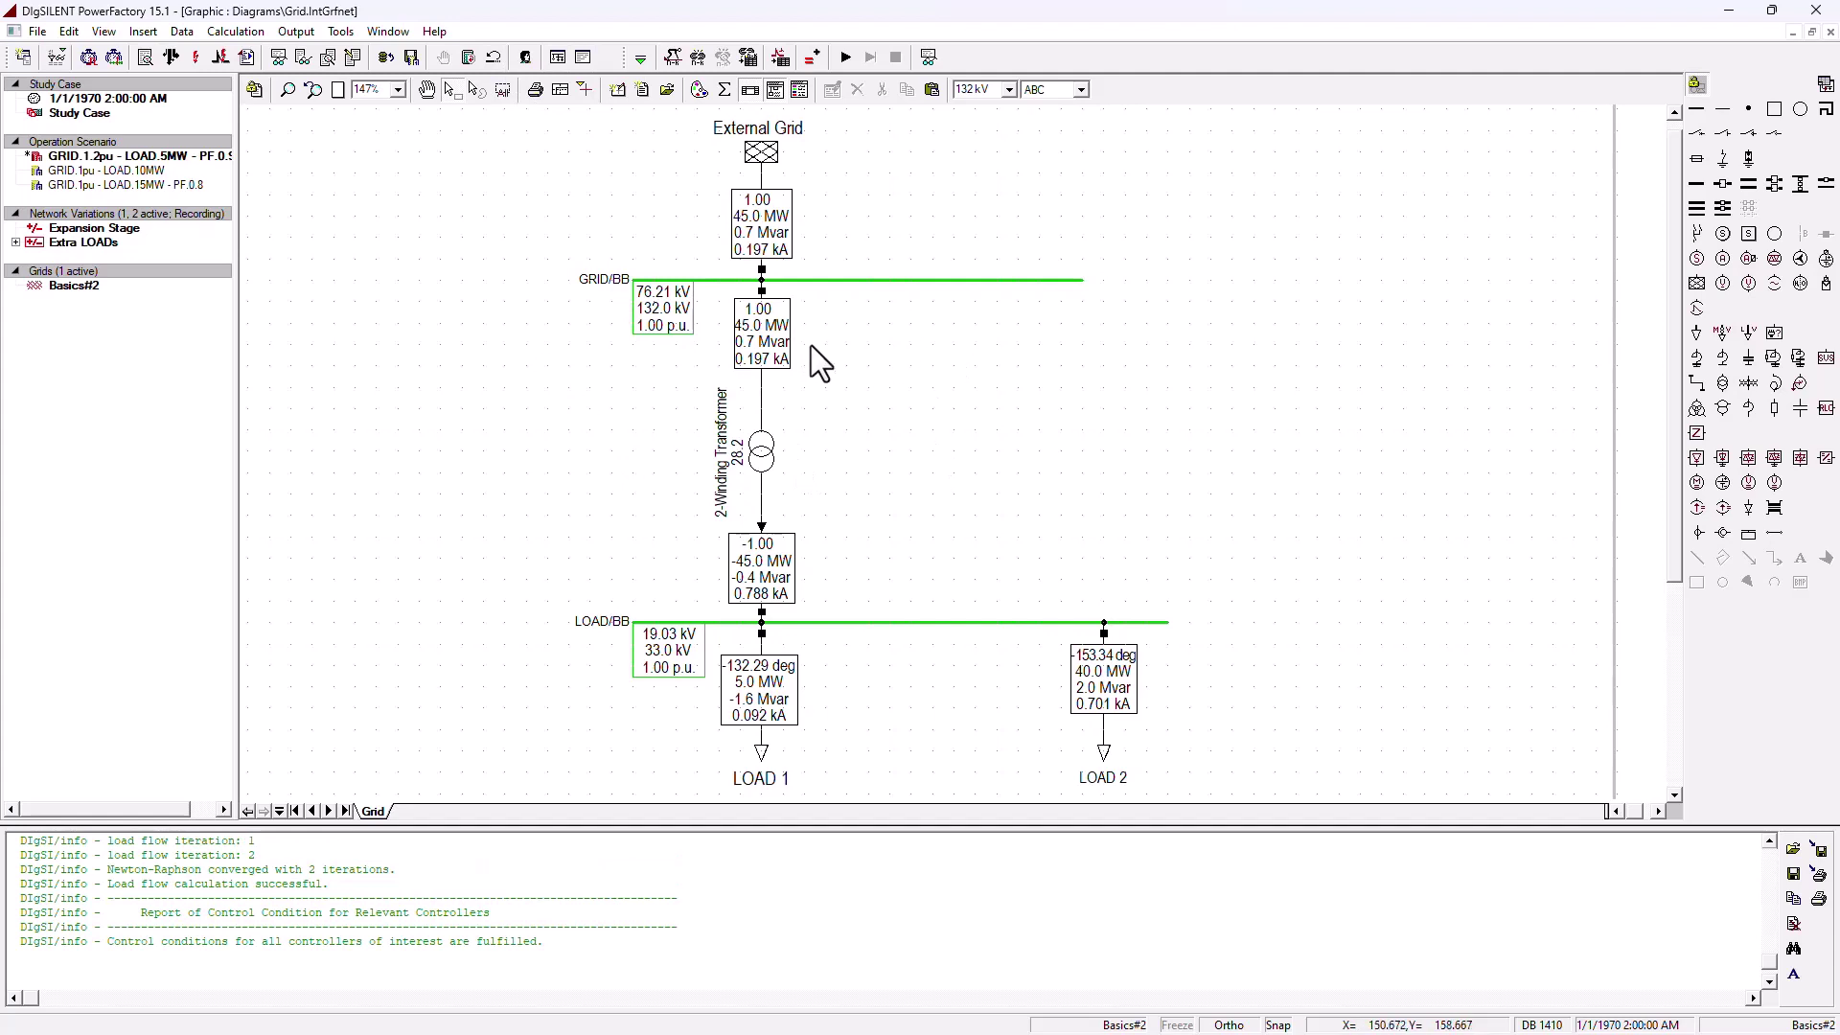
Step: In the transformer's equipment type, change Rated Power to 20 MVA and confirm both dialogs
{"action": "double_click", "coordinate": [762, 456]}
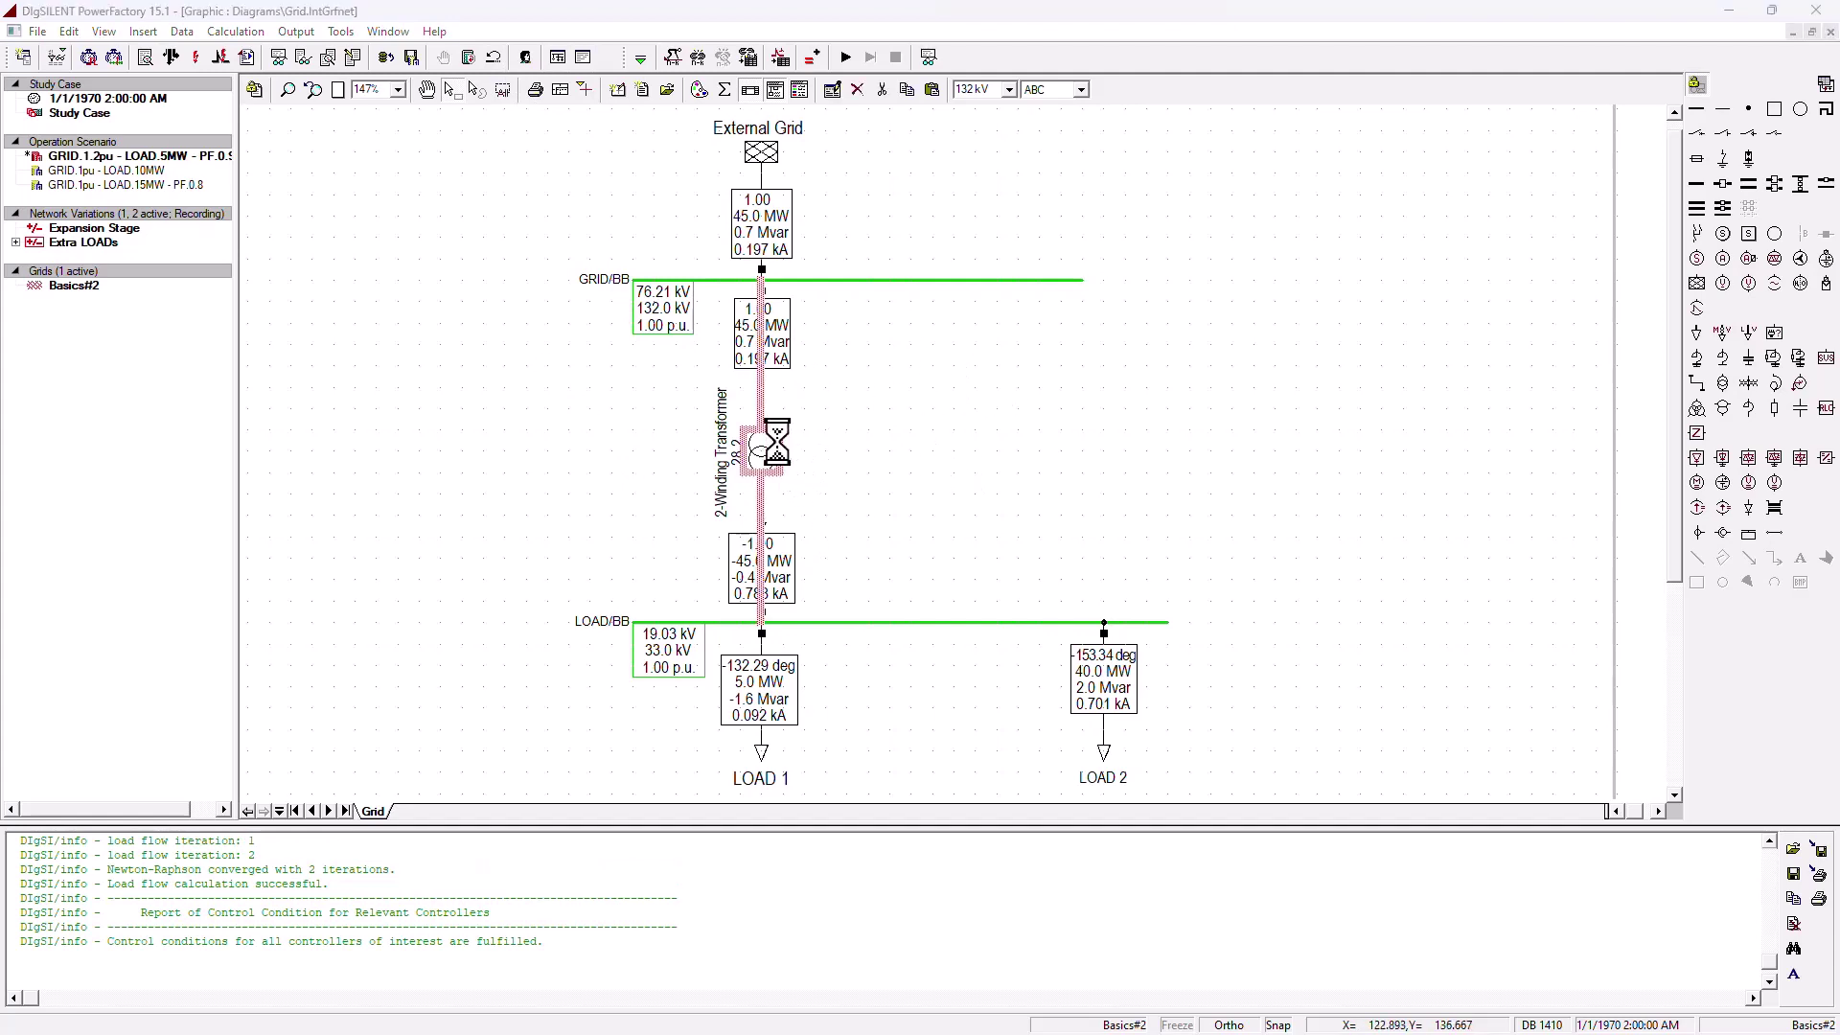
{"action": "left_click", "coordinate": [797, 316]}
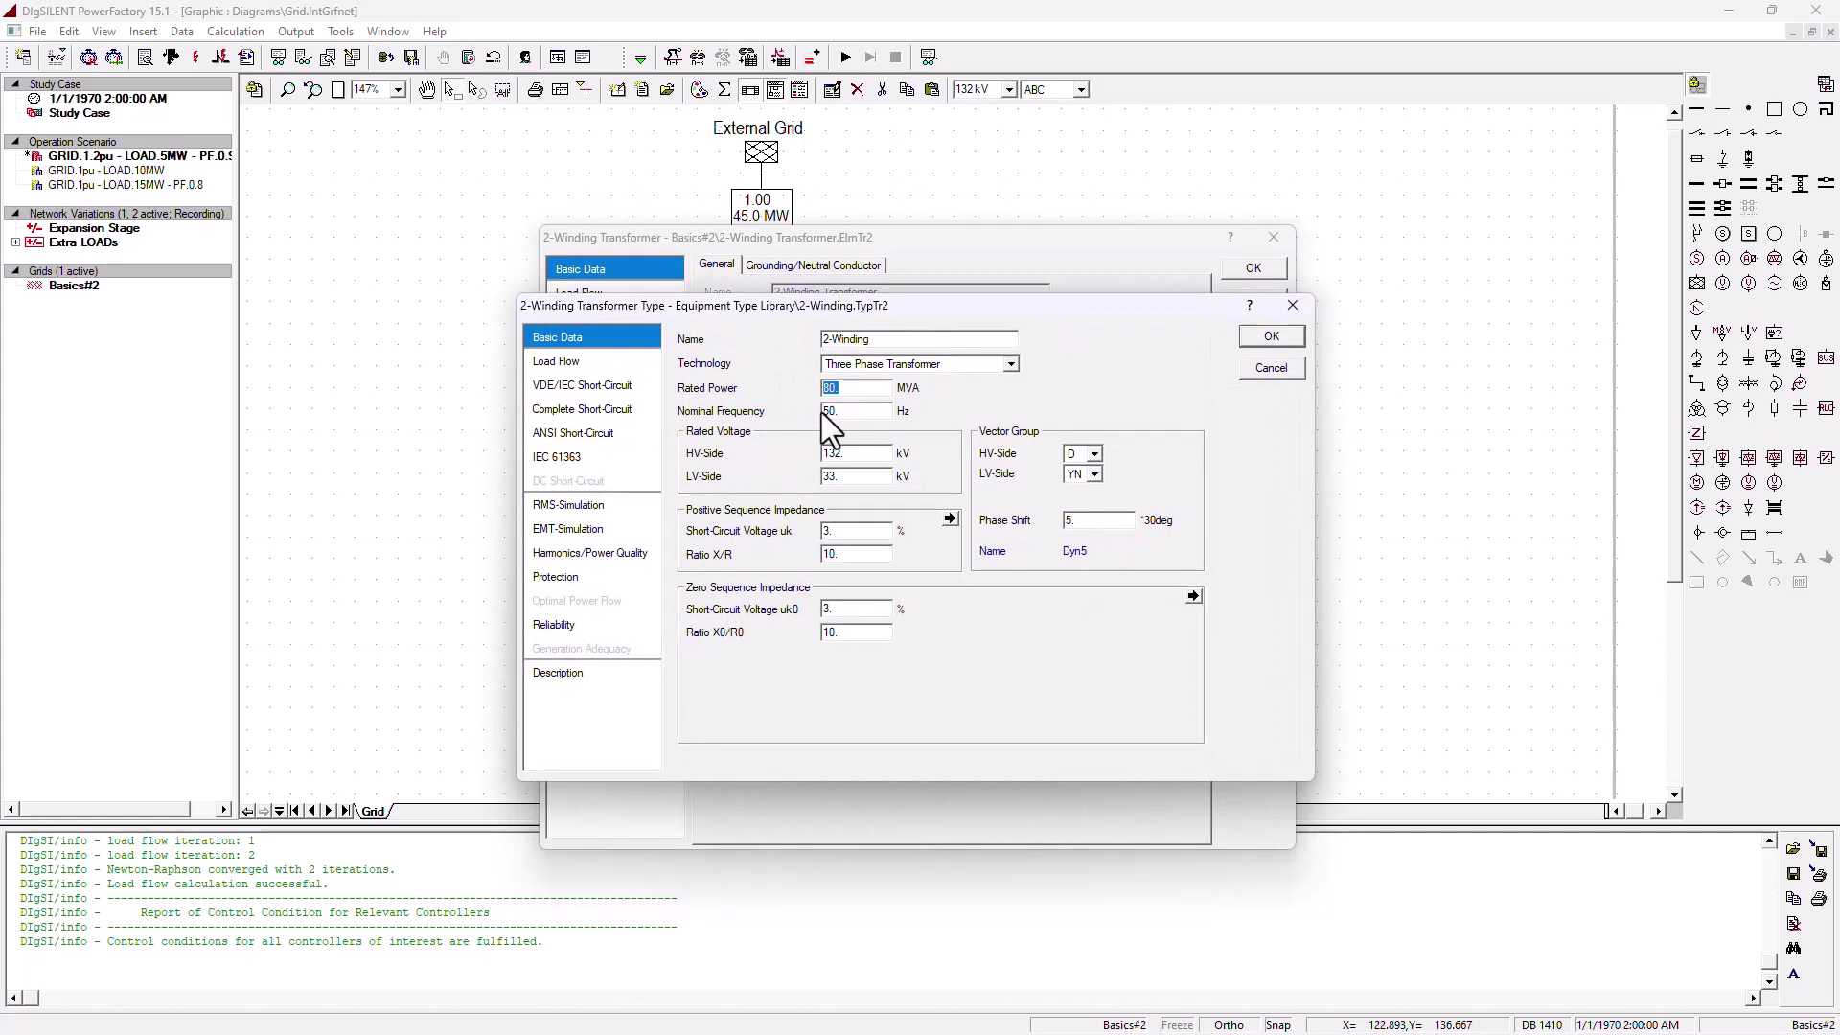
{"action": "type", "text": "20"}
{"action": "left_click", "coordinate": [1275, 337]}
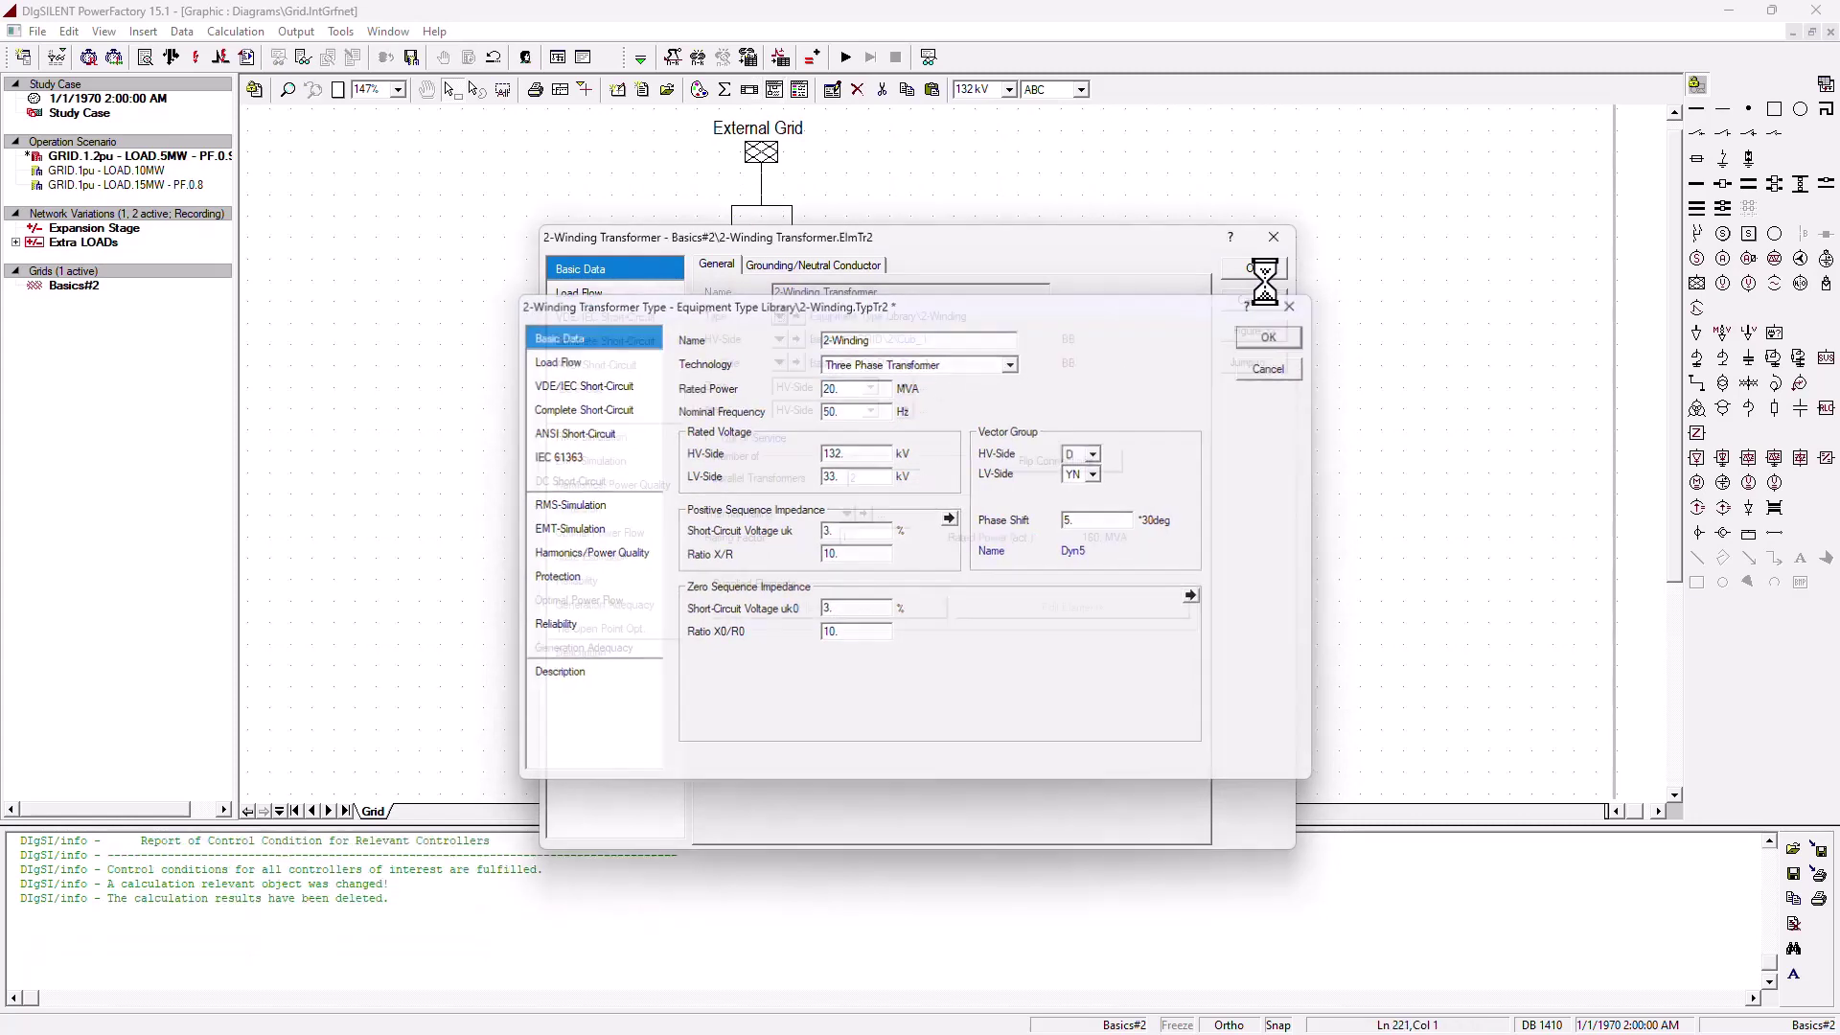
{"action": "left_click", "coordinate": [1265, 274]}
{"action": "left_click", "coordinate": [1329, 489]}
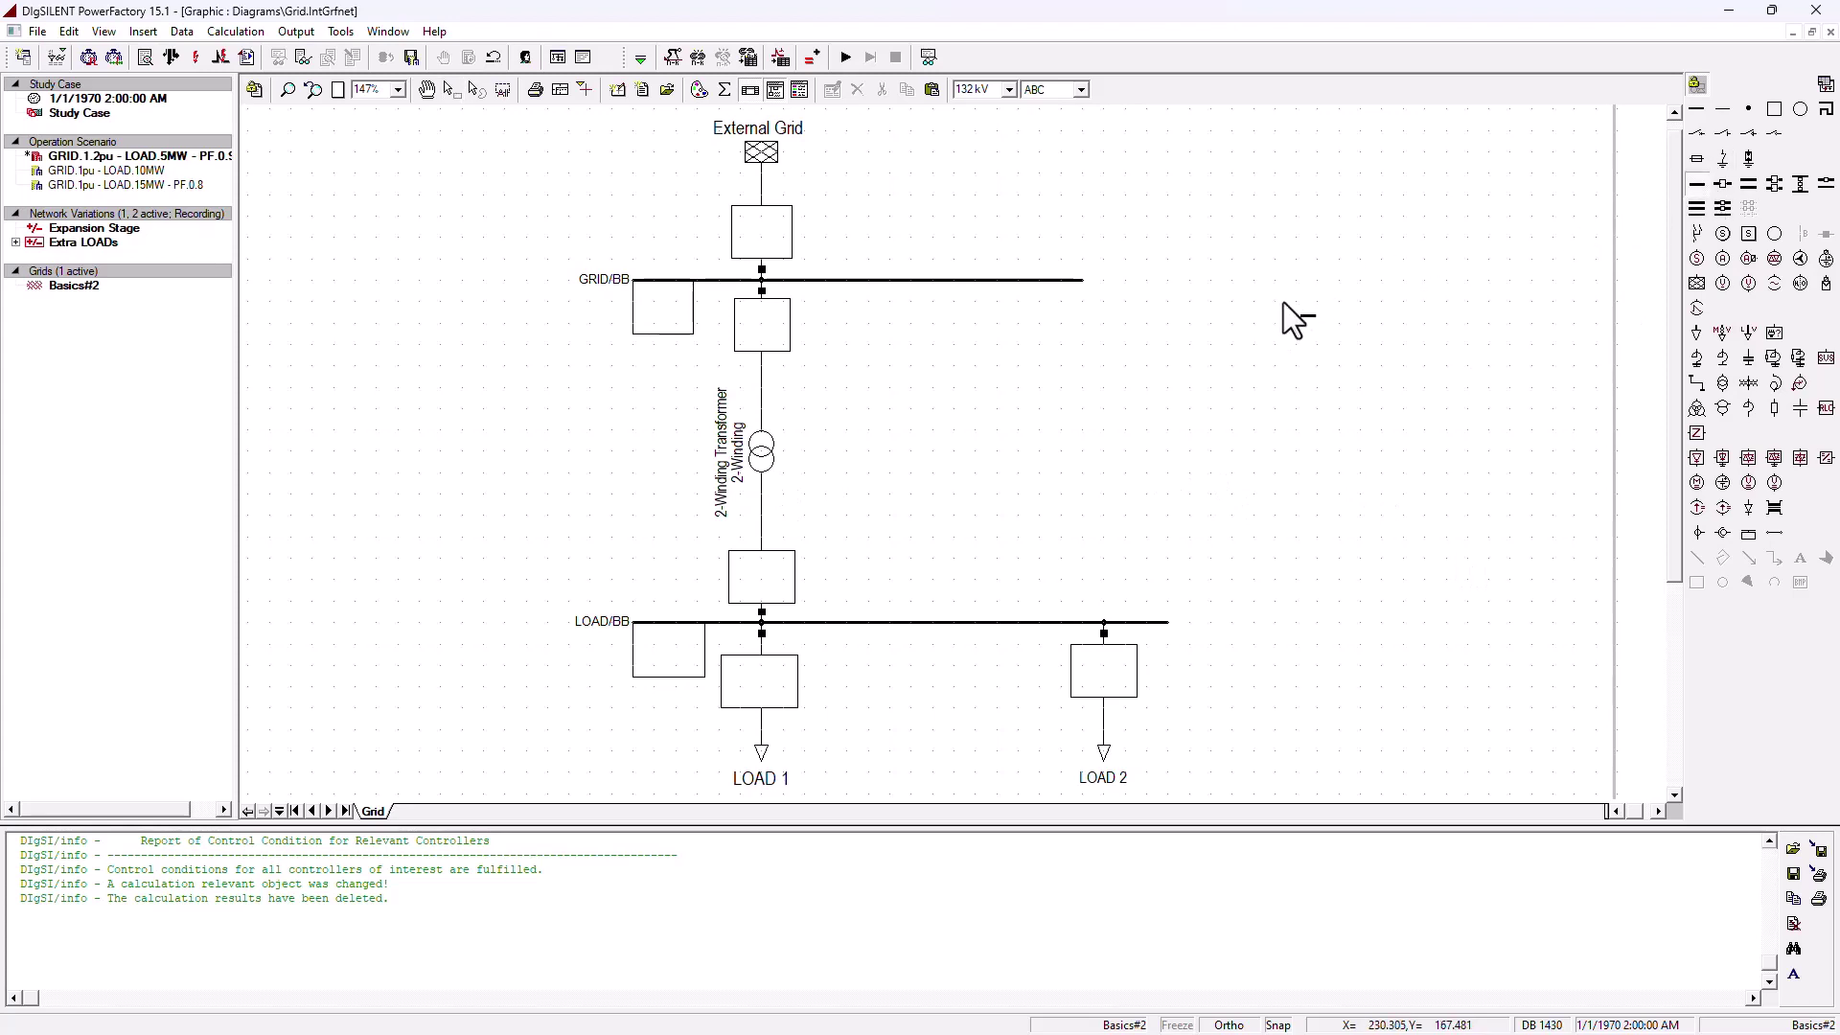
Step: Place a Single Busbar right of GRID/BB and connect a second External Grid to its terminal 1
{"action": "left_click", "coordinate": [1186, 347]}
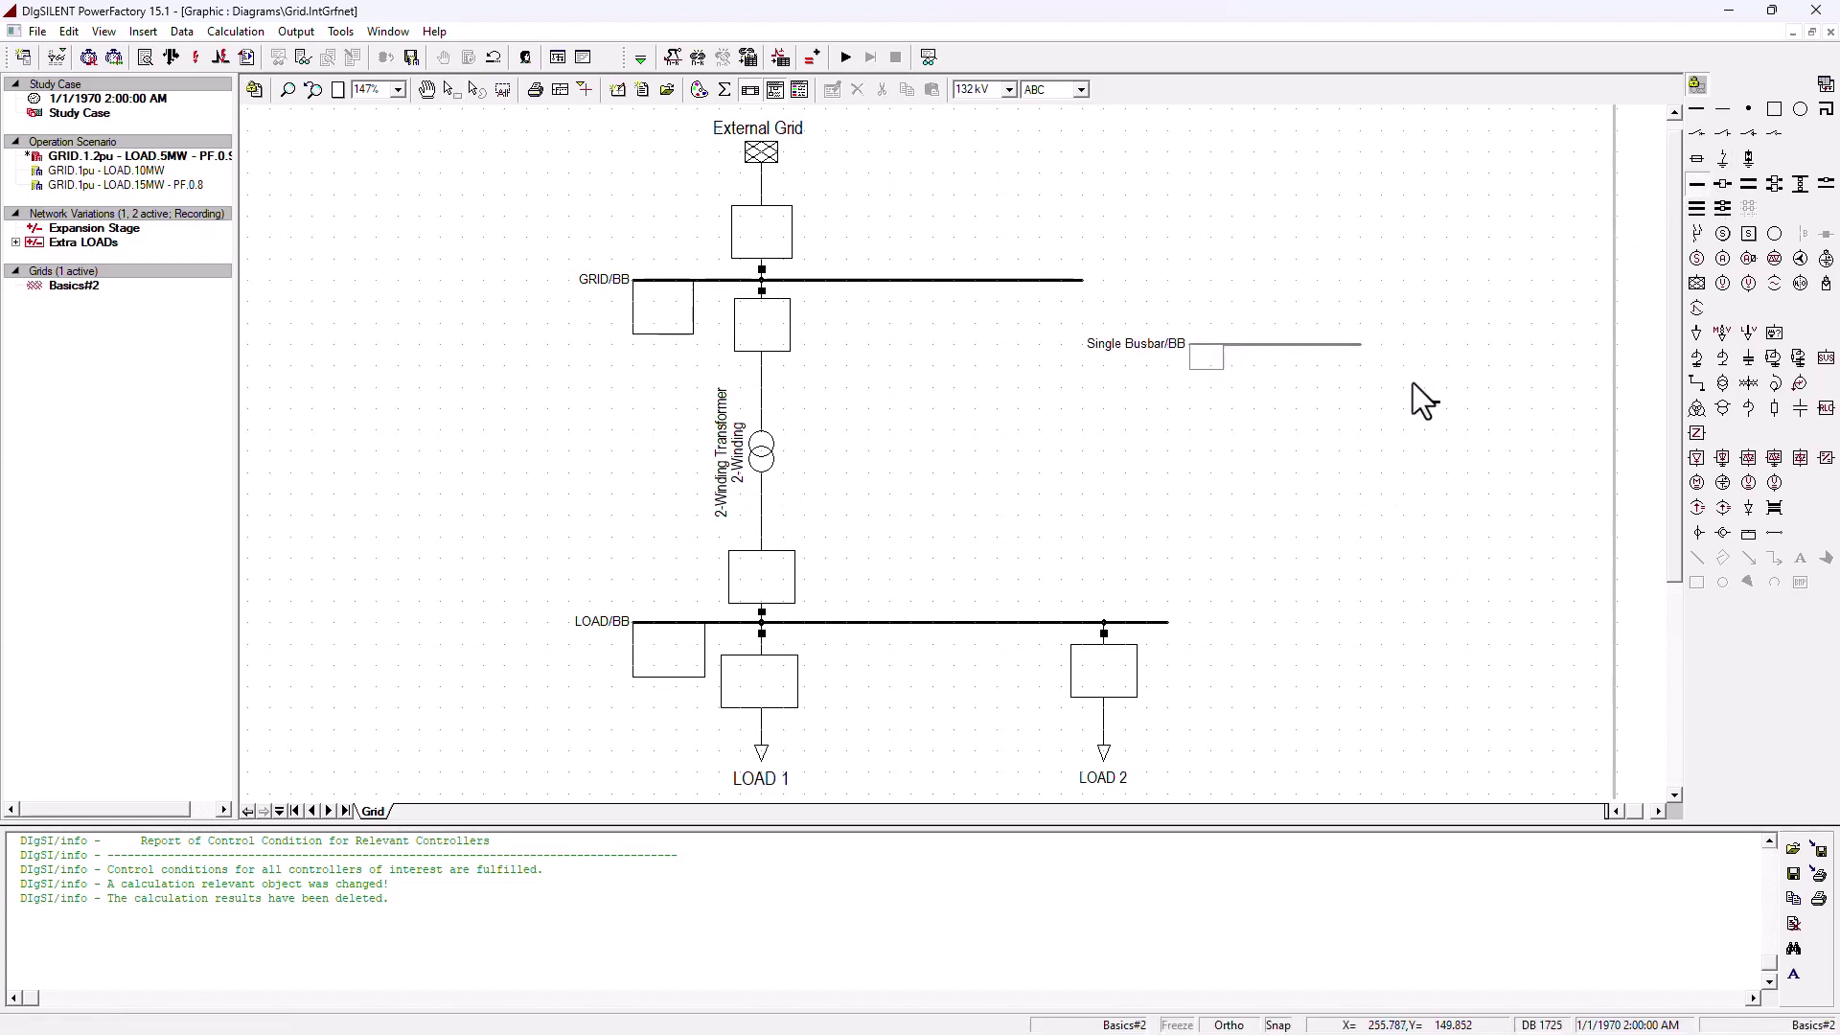
{"action": "left_click", "coordinate": [1696, 287]}
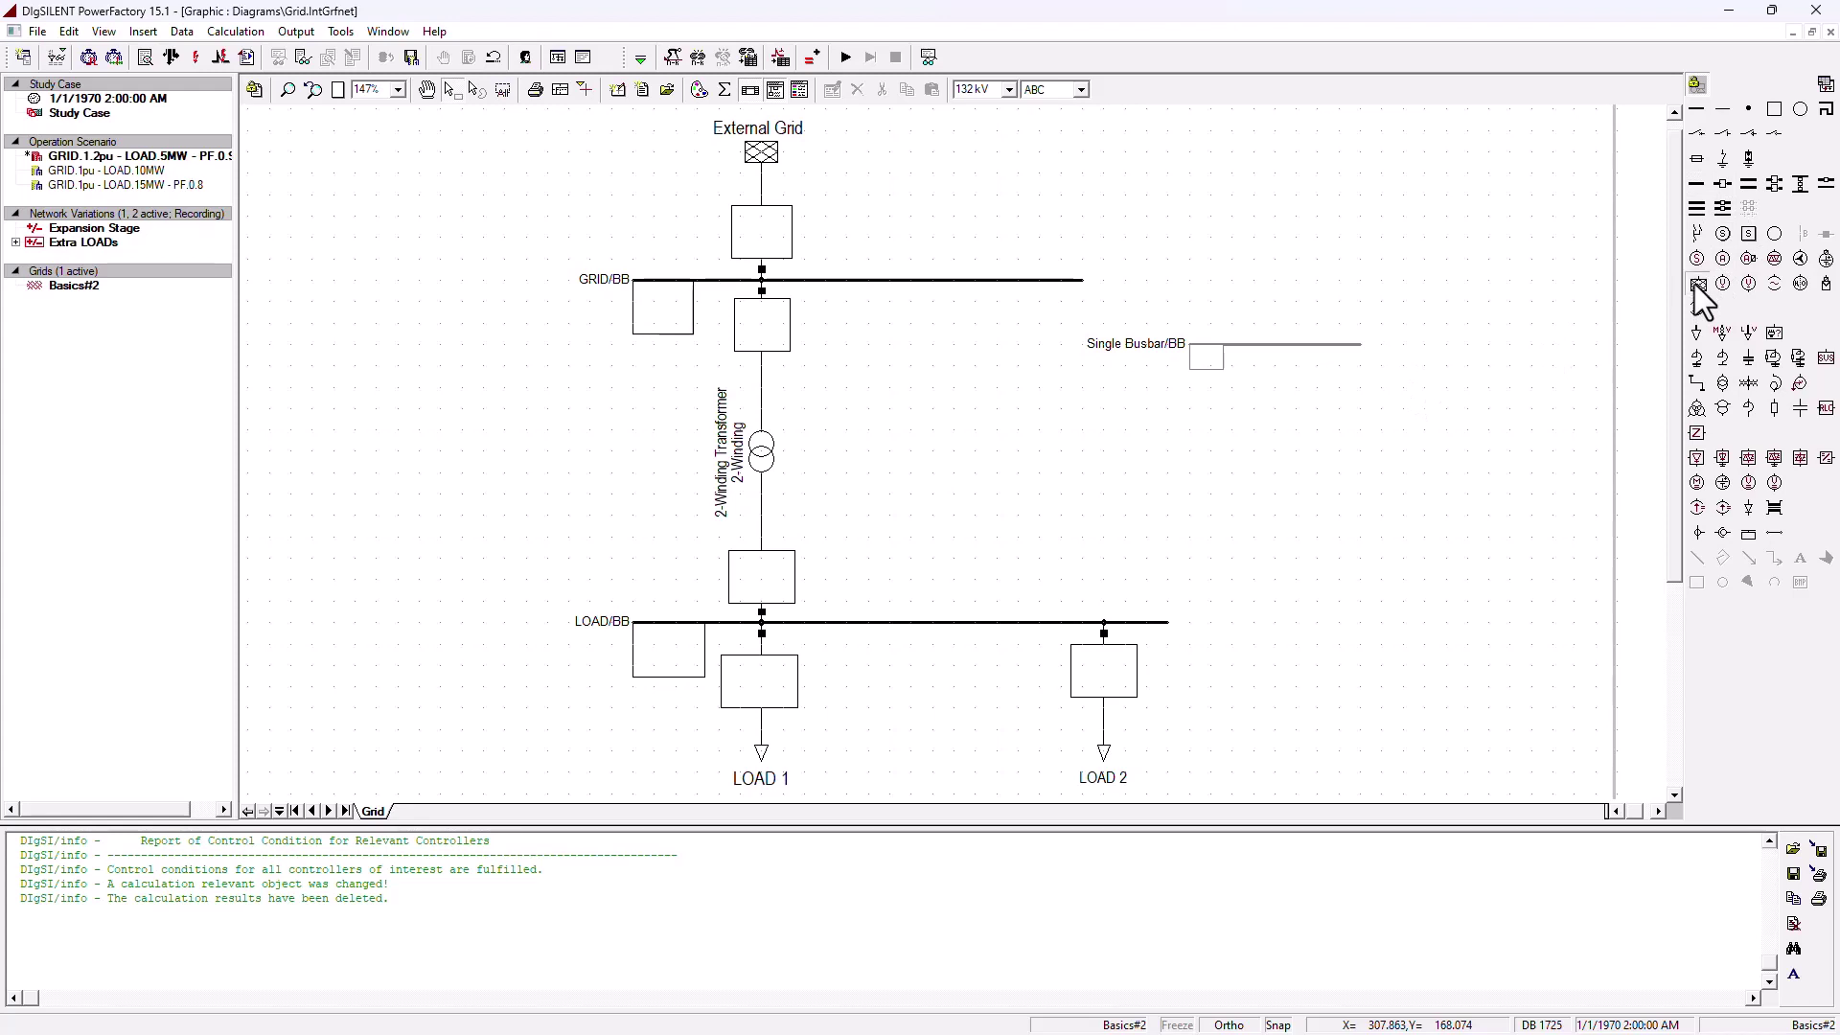
{"action": "left_click", "coordinate": [1292, 347]}
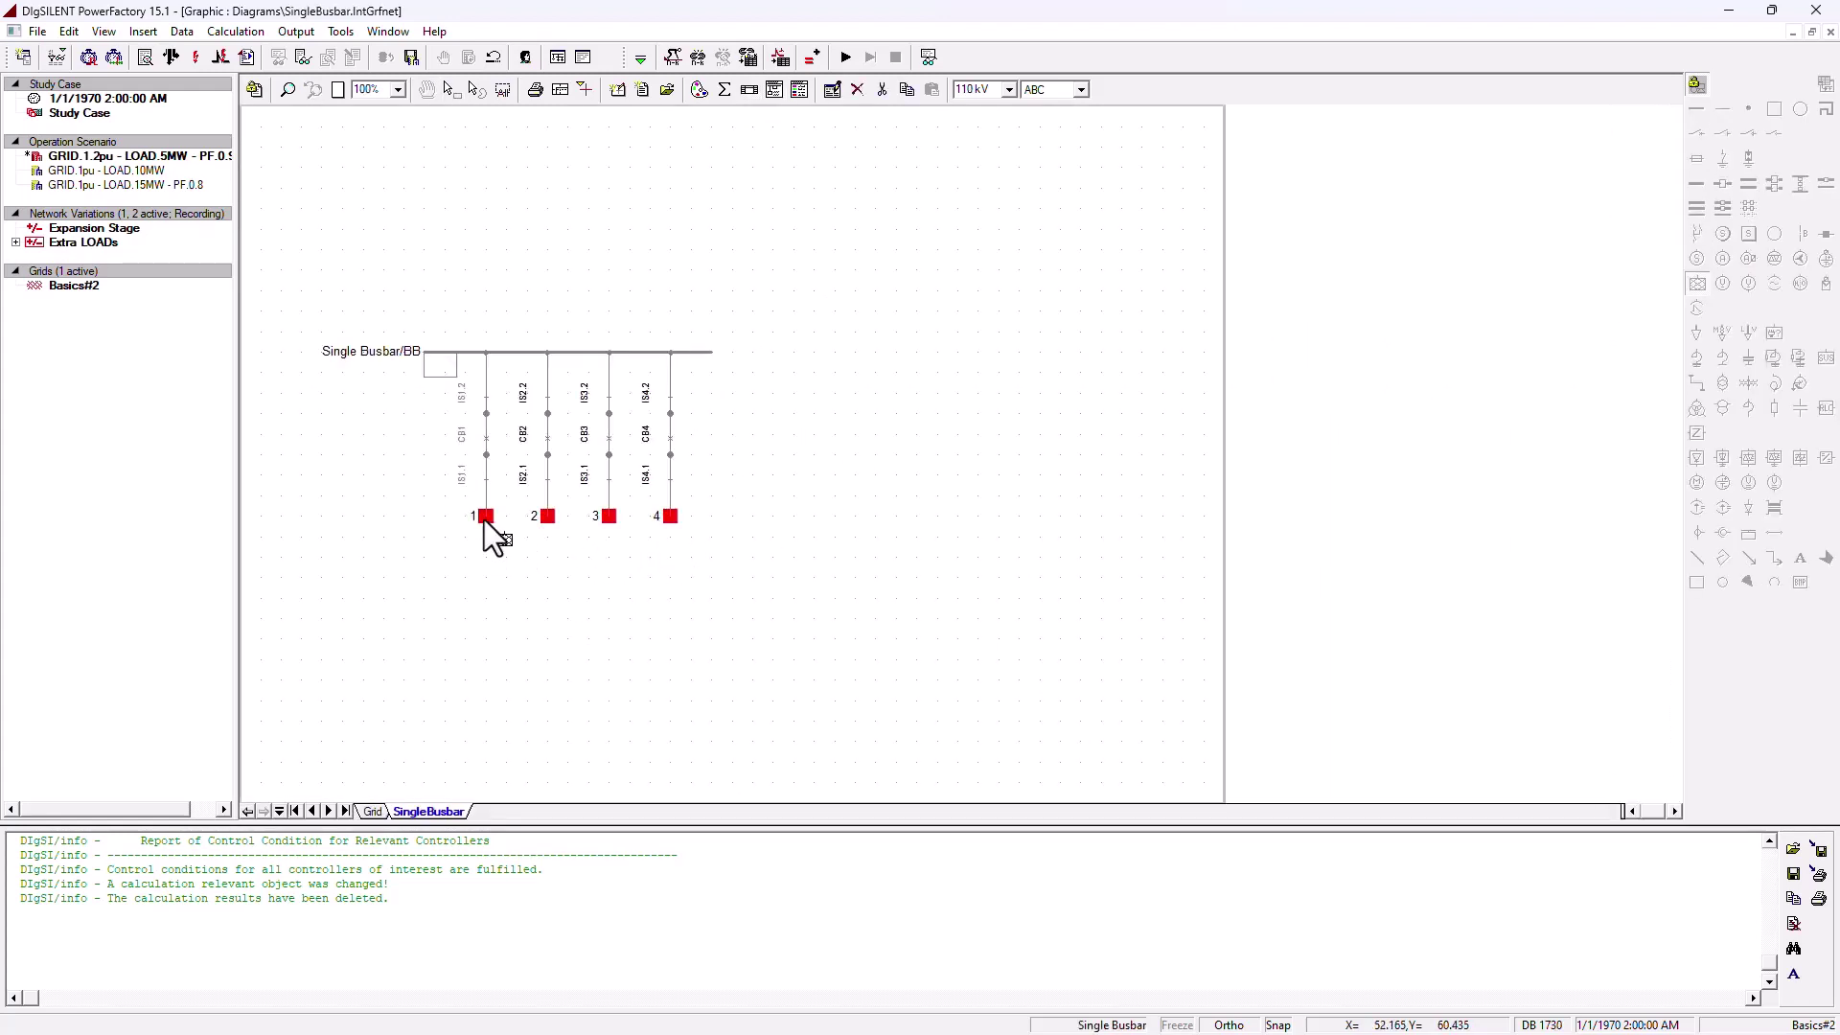
{"action": "left_click", "coordinate": [485, 519]}
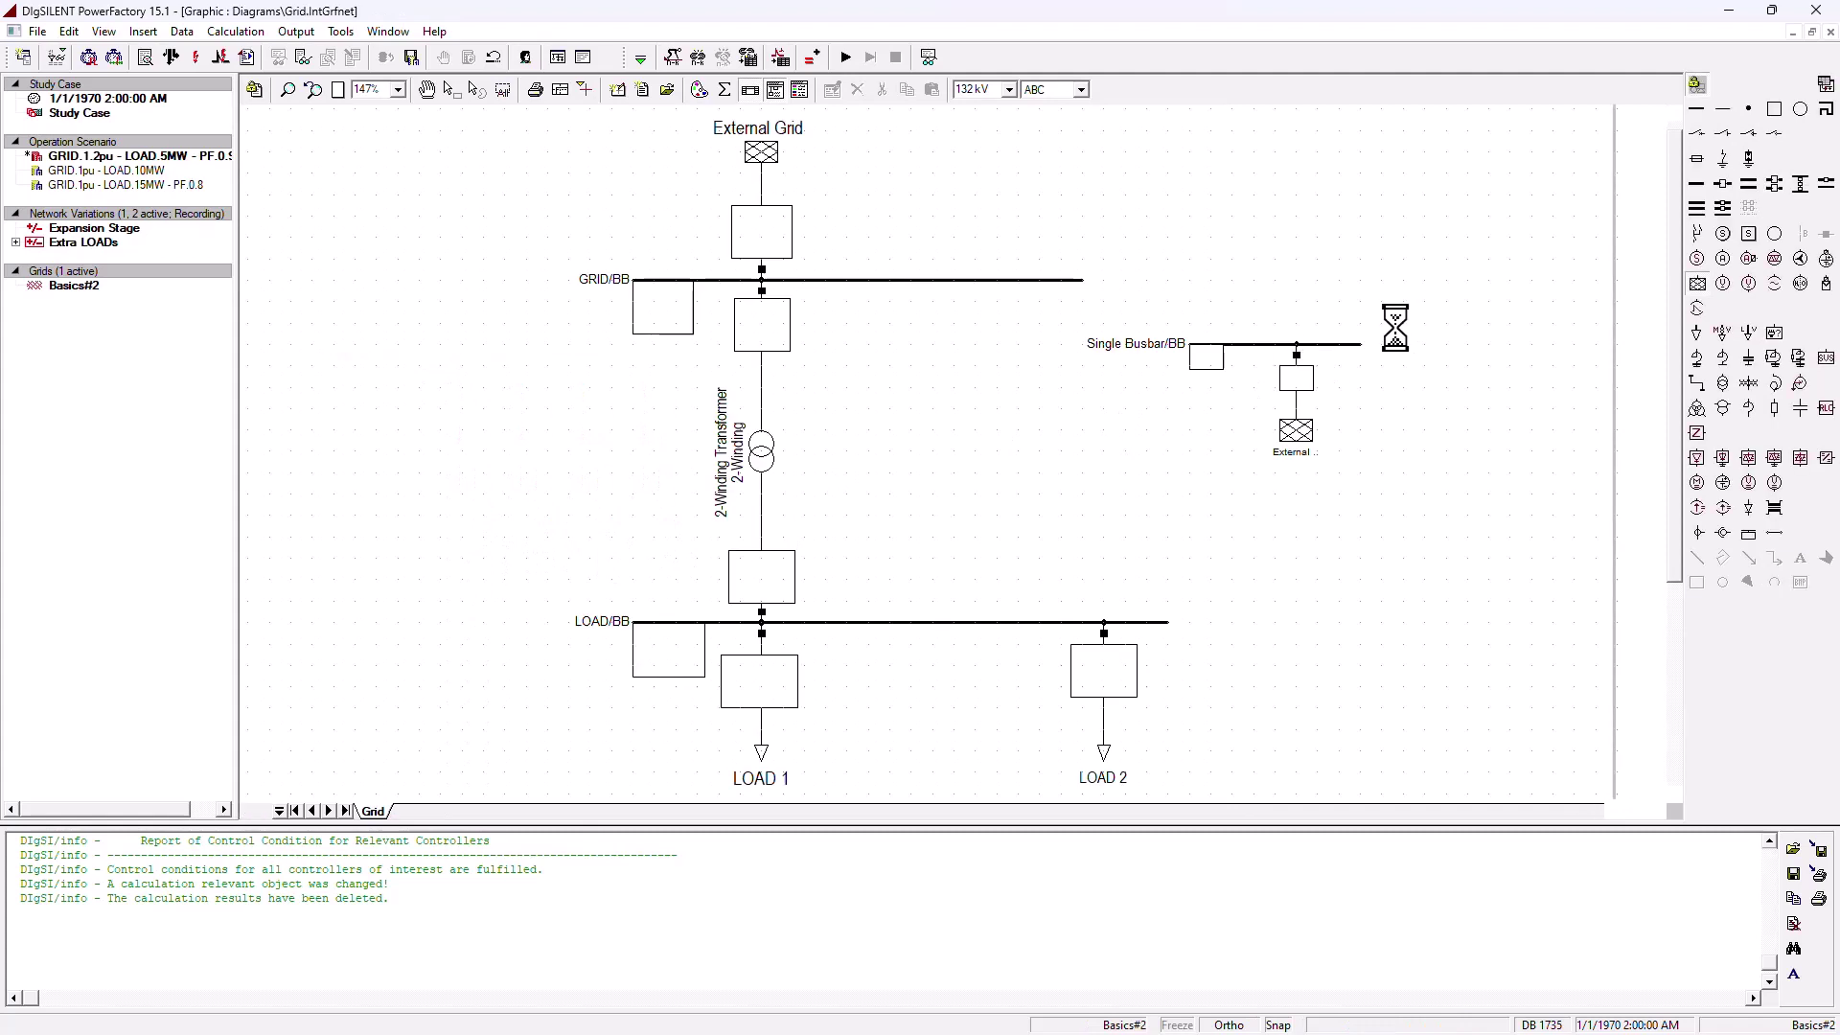
{"action": "right_click", "coordinate": [1301, 439]}
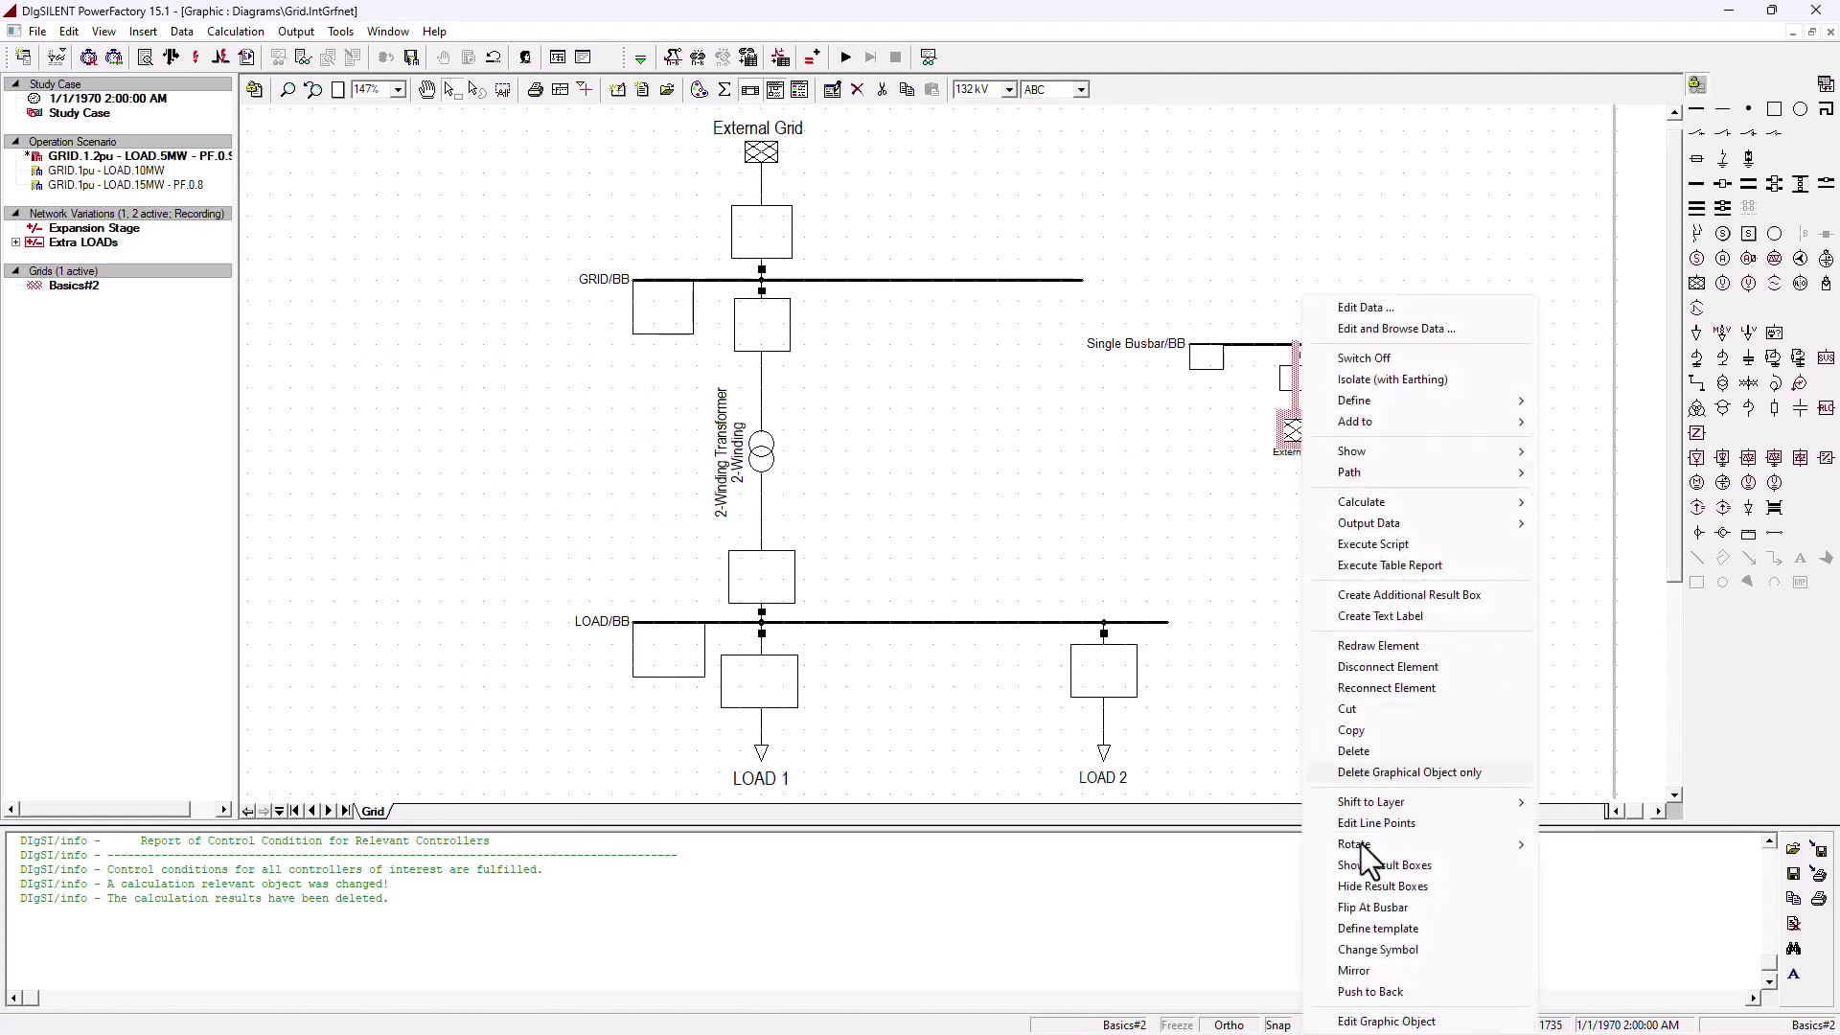